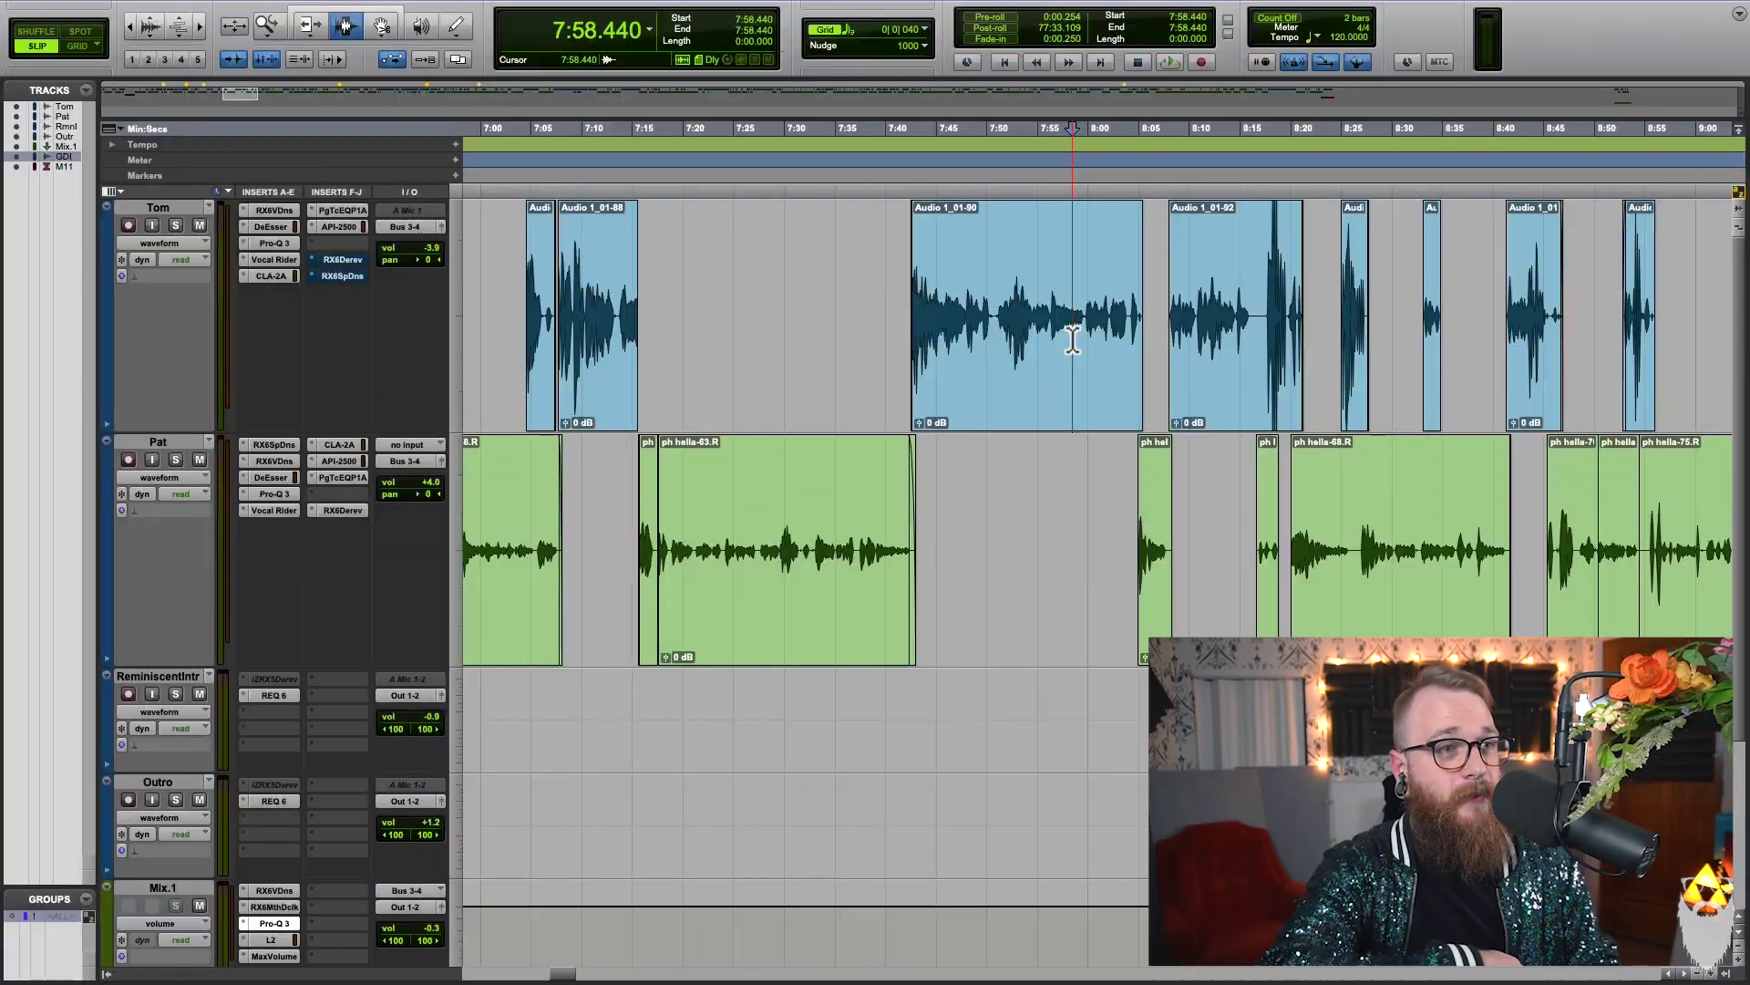
- Switch to the Selector tool (F7) for time selections on the Tom and Pat clips
{"action": "key", "text": "F7"}
- Zoom in and place the edit point around 7:22–7:33 on the dialogue tracks
{"action": "key", "text": "t"}
{"action": "left_click_drag", "start_coordinate": [953, 281], "coordinate": [1282, 310]}
{"action": "scroll", "coordinate": [972, 508], "scroll_direction": "left", "scroll_amount": 5}
{"action": "left_click", "coordinate": [1194, 567]}
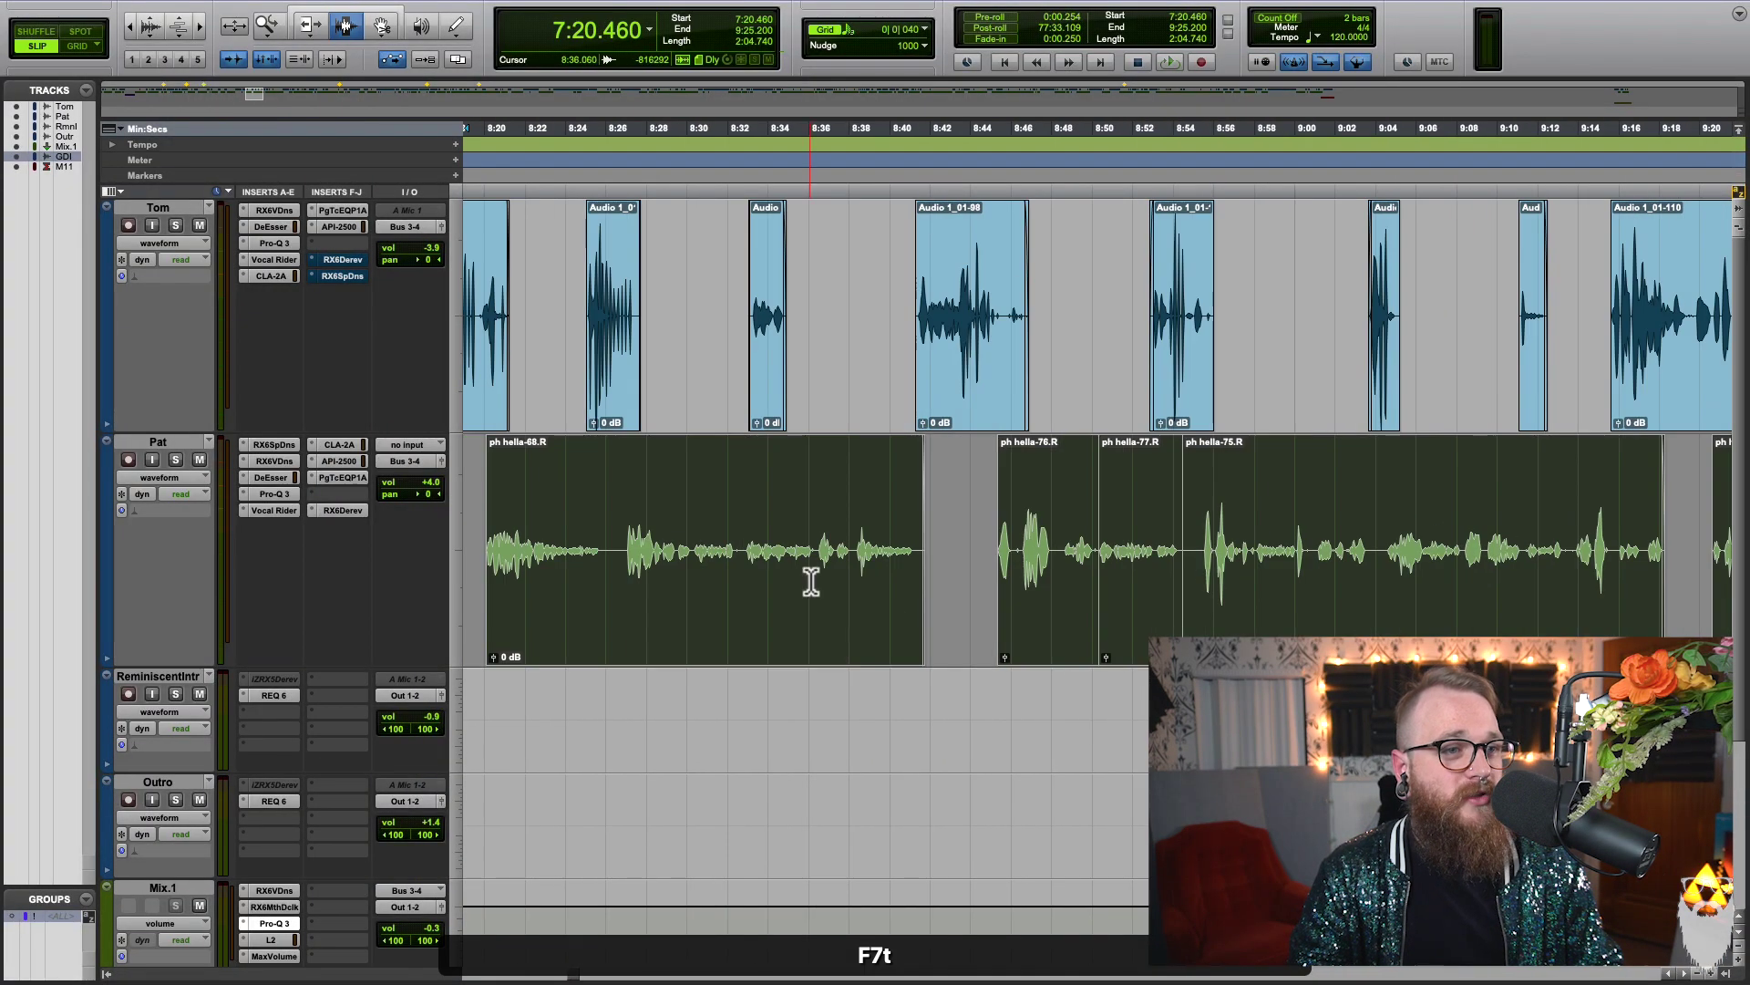
{"action": "left_click", "coordinate": [896, 592]}
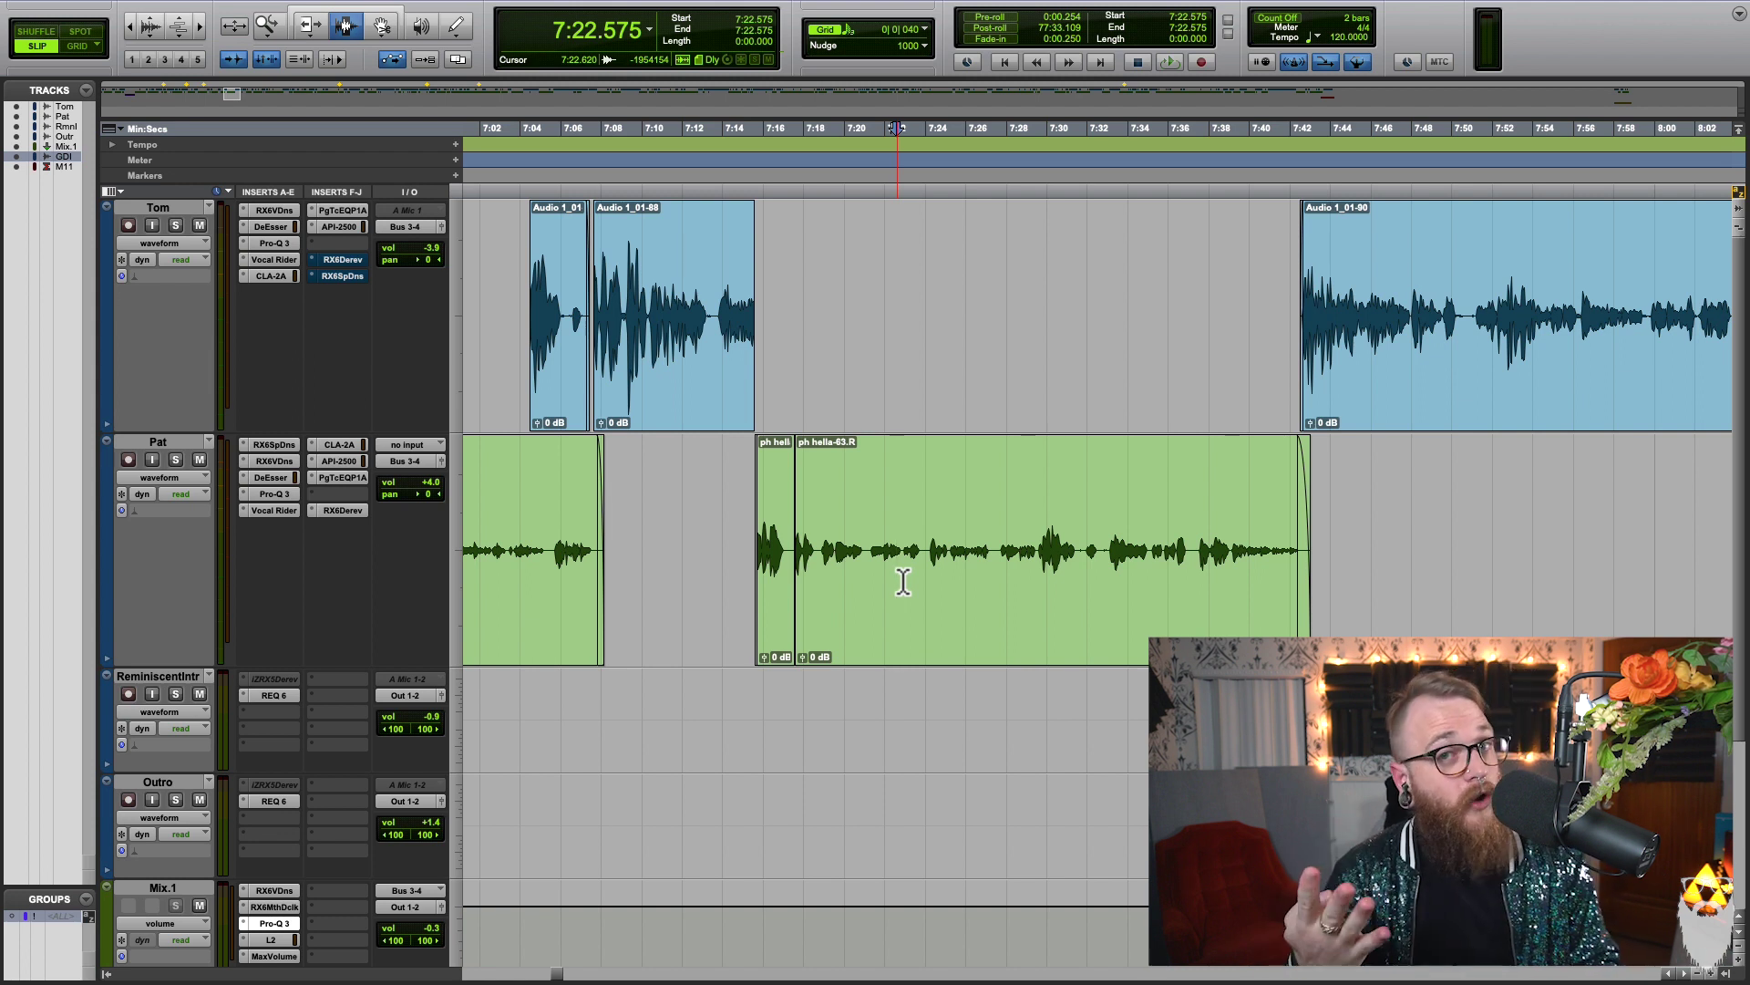
{"action": "left_click", "coordinate": [939, 566]}
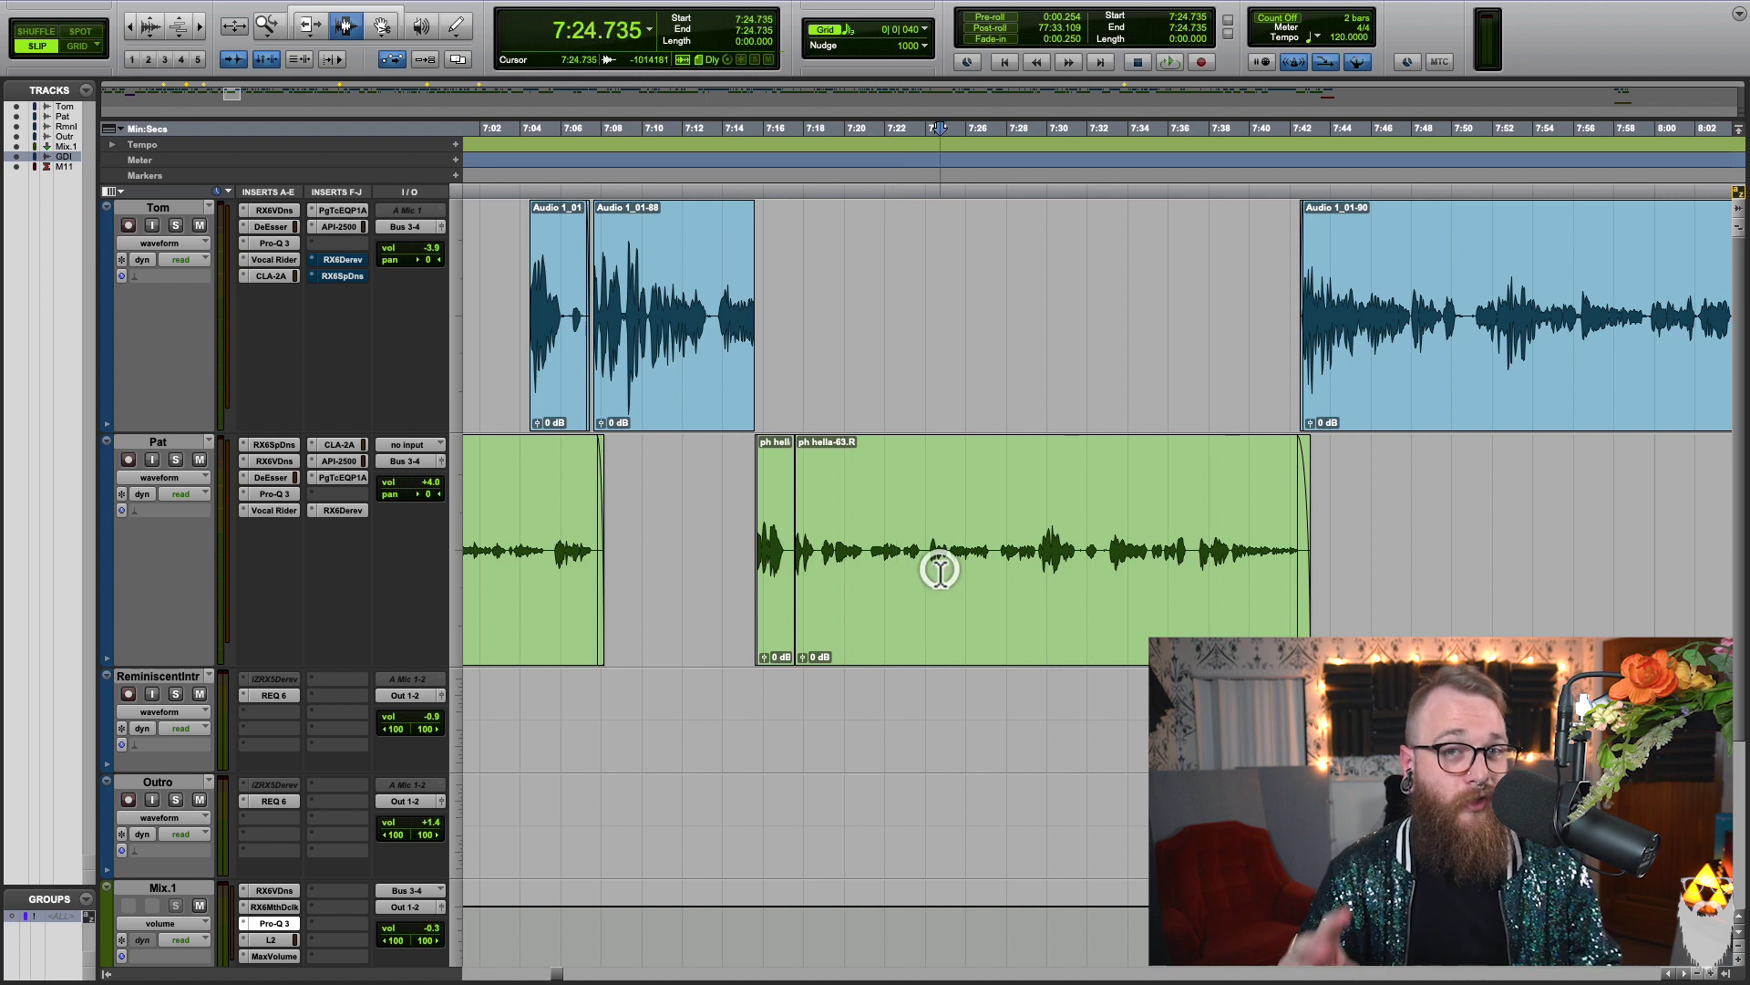
{"action": "left_click", "coordinate": [1113, 535]}
- Extend the end of Pat's clip with the Trim tool
{"action": "key", "text": "F2"}
{"action": "scroll", "coordinate": [1108, 533], "scroll_direction": "right", "scroll_amount": 3}
{"action": "key", "text": "F2"}
{"action": "left_click_drag", "start_coordinate": [1133, 533], "coordinate": [1413, 520]}
- Zoom in, enlarge waveforms, and select Pat's noise-only gap 7:50.205–7:52.927
{"action": "key", "text": "F7"}
{"action": "left_click_drag", "start_coordinate": [1234, 511], "coordinate": [1240, 510]}
{"action": "key", "text": "t"}
{"action": "scroll", "coordinate": [1235, 525], "scroll_direction": "up", "scroll_amount": 3}
{"action": "key", "text": "F7"}
{"action": "left_click", "coordinate": [1235, 519]}
{"action": "left_click_drag", "start_coordinate": [1196, 561], "coordinate": [1381, 557]}
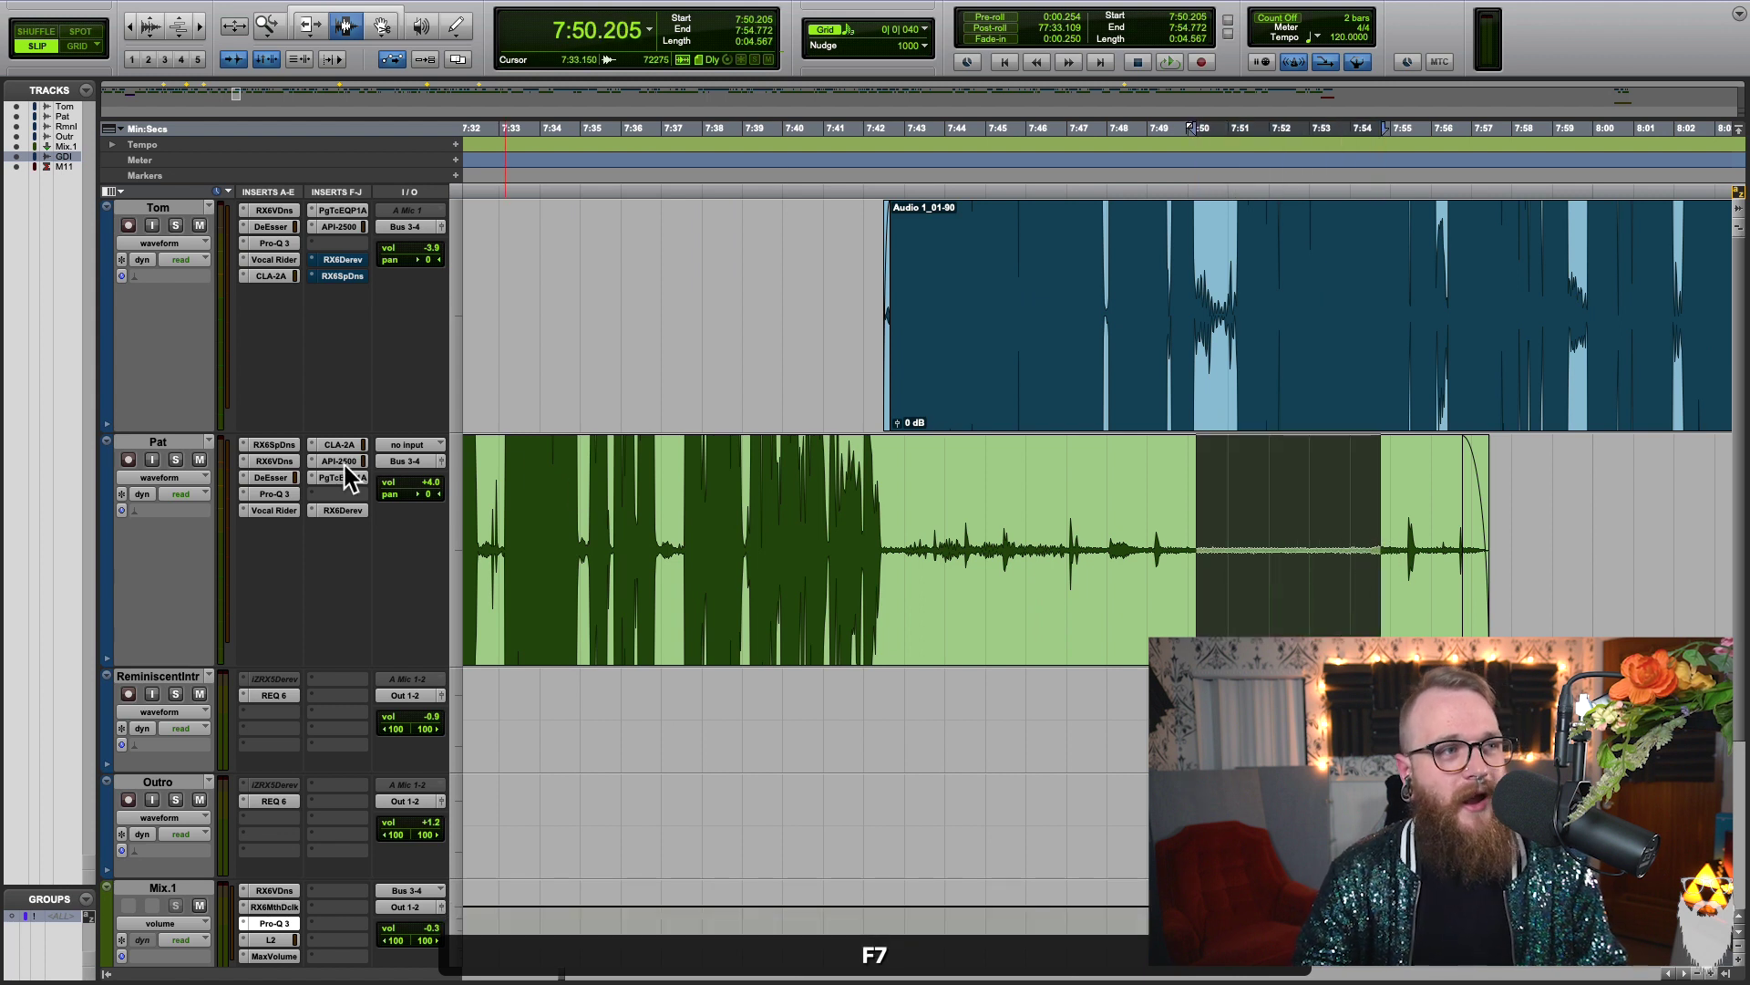
- Open Pat's Spectral De-noise, make it active, and play the gap from 7:50.092
{"action": "left_click", "coordinate": [273, 444]}
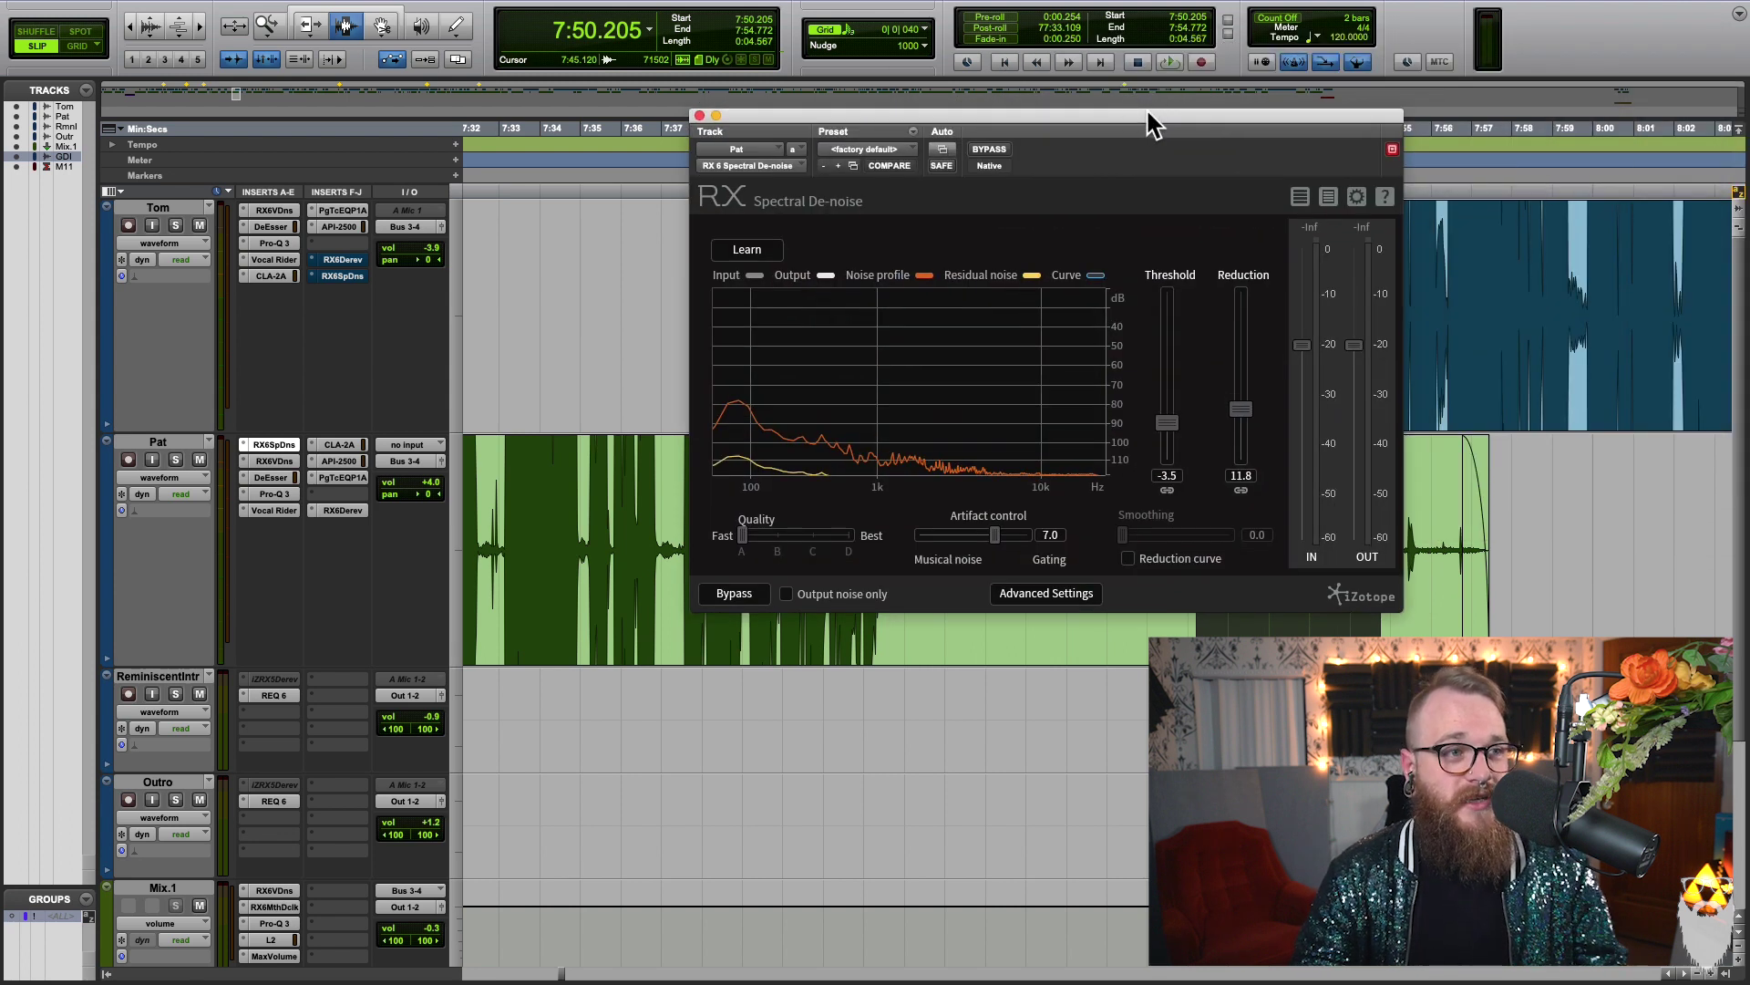
{"action": "left_click_drag", "start_coordinate": [1081, 121], "coordinate": [1109, 574]}
{"action": "left_click", "coordinate": [1132, 547]}
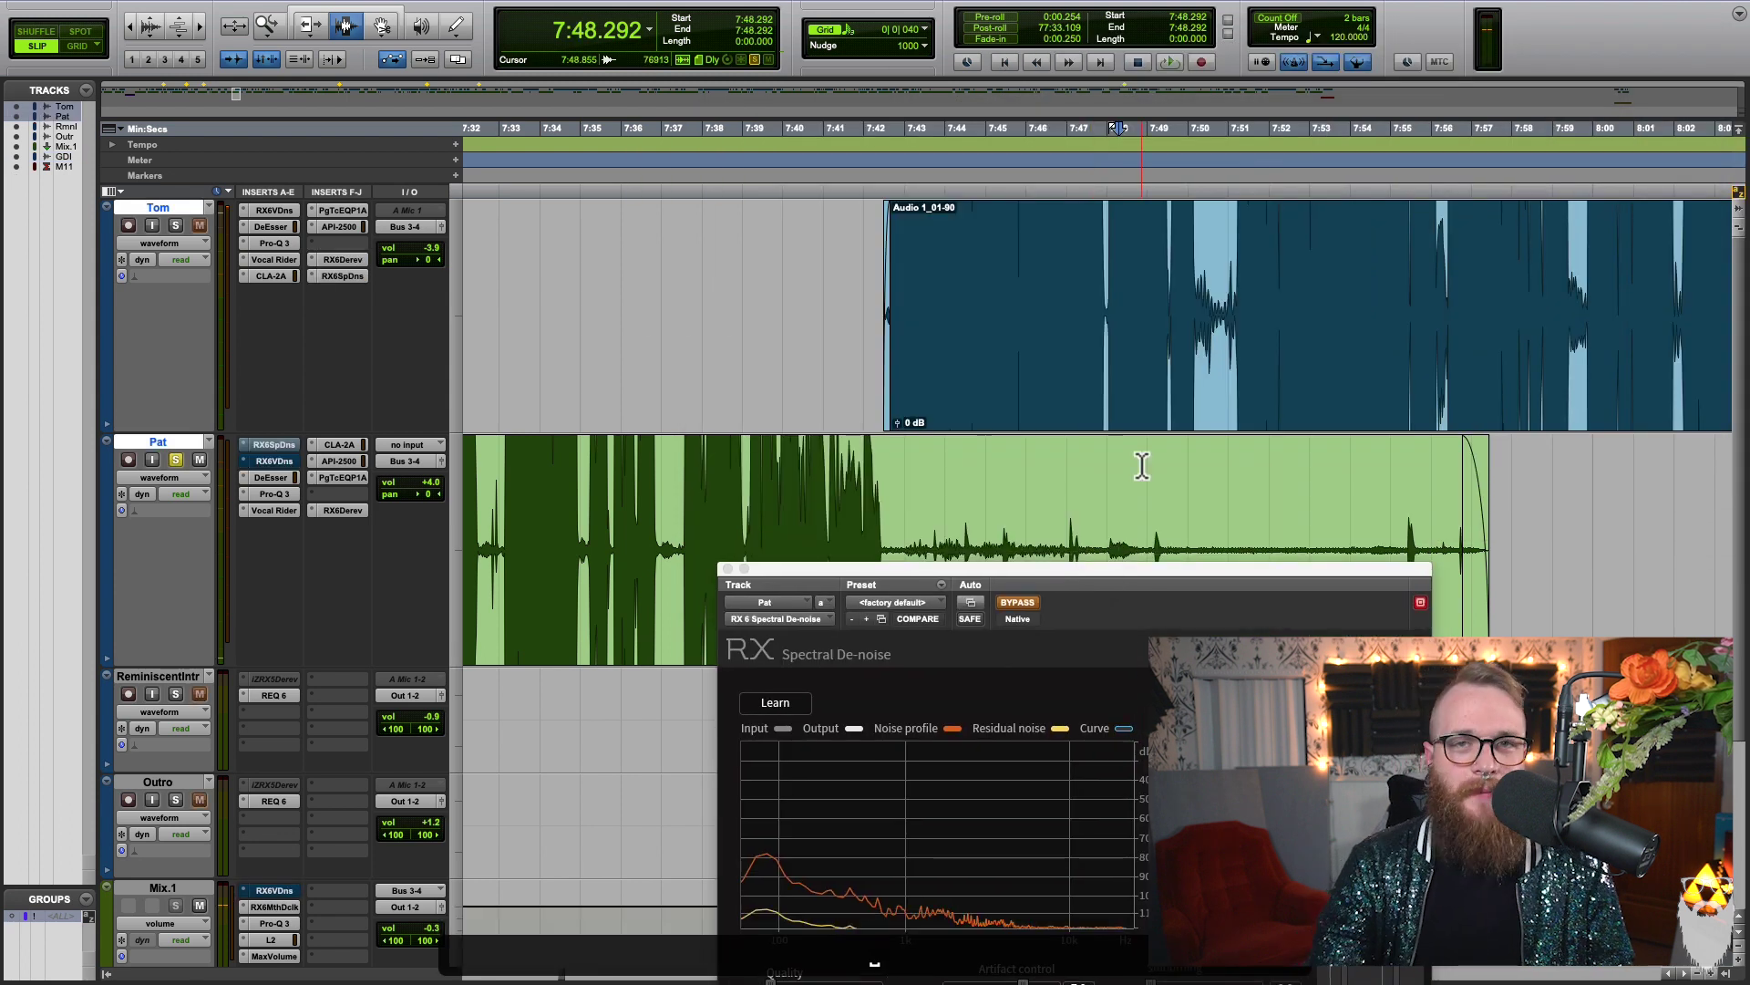
{"action": "left_click", "coordinate": [1104, 450]}
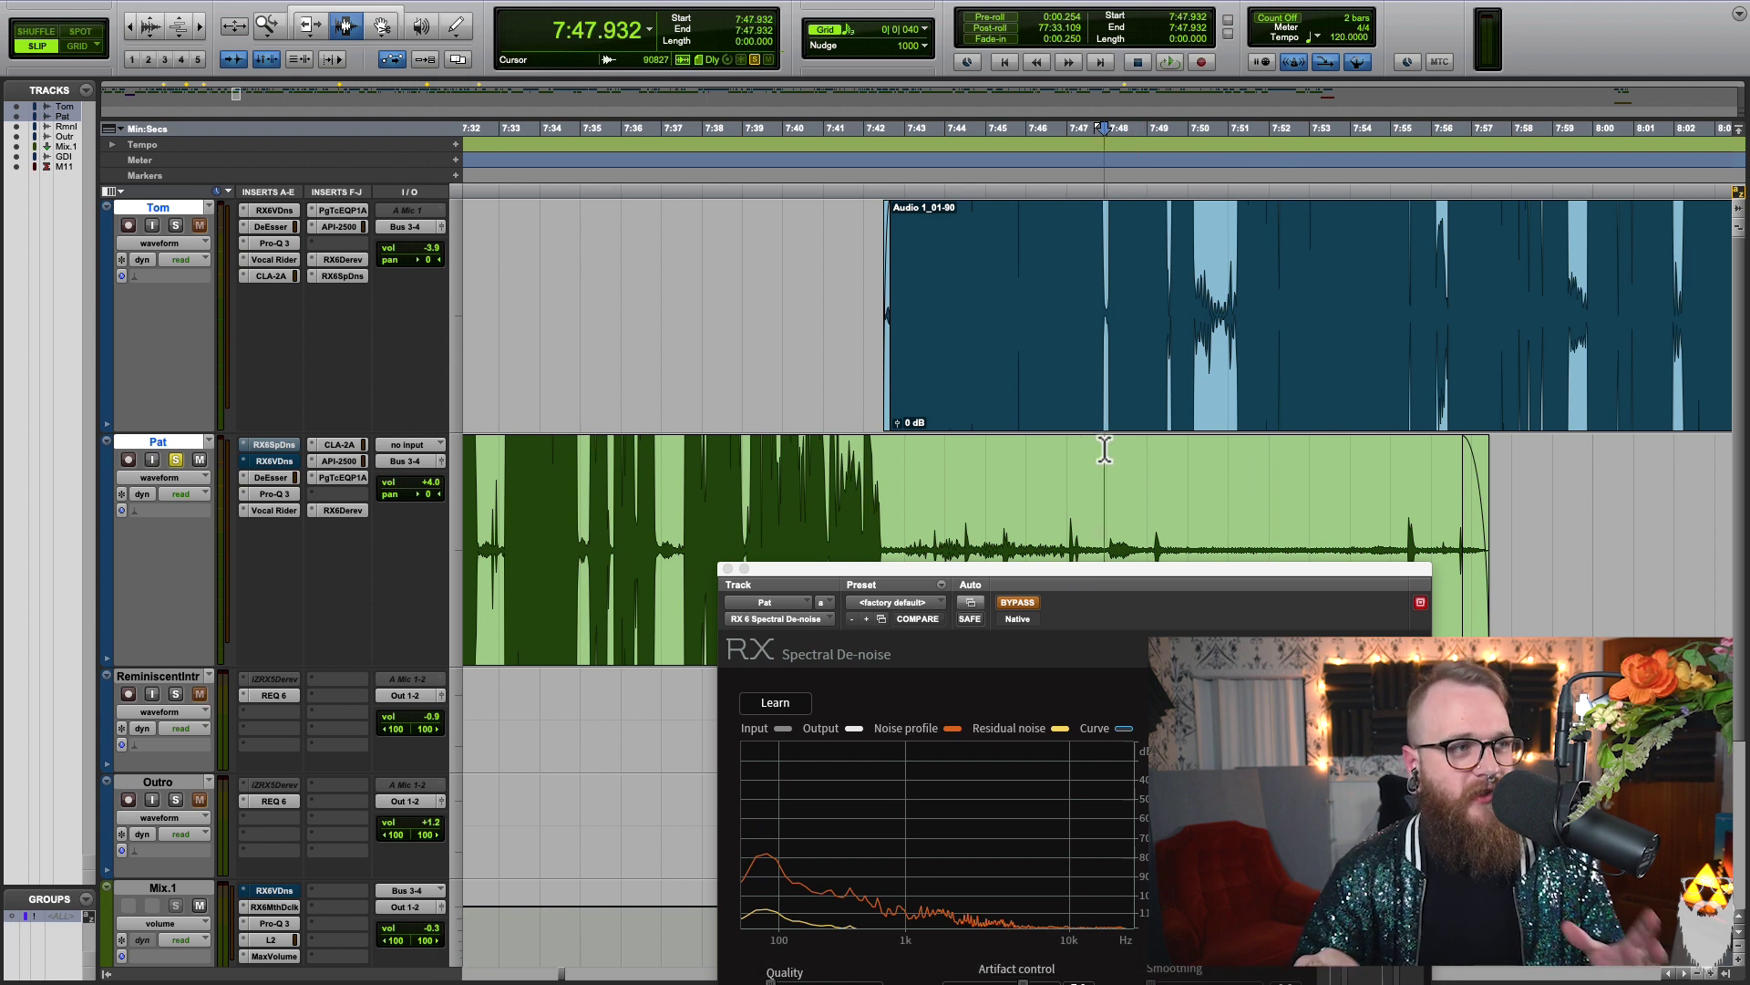
{"action": "left_click", "coordinate": [1191, 526]}
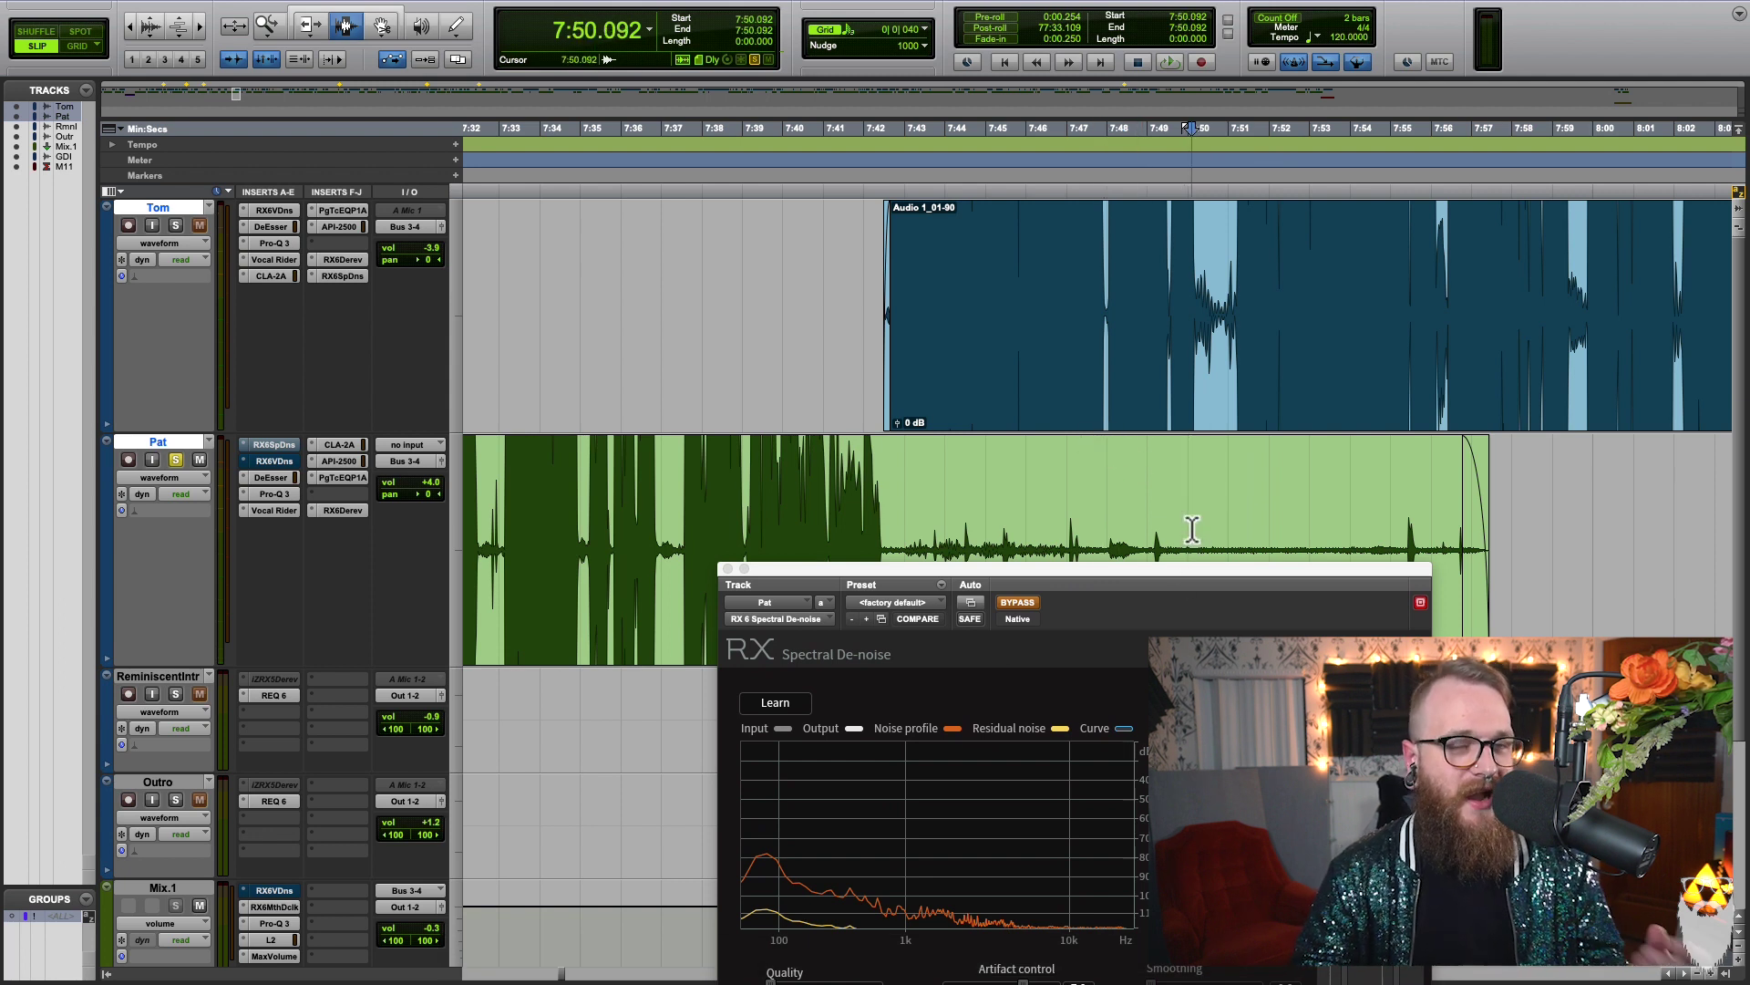
{"action": "key", "text": "space"}
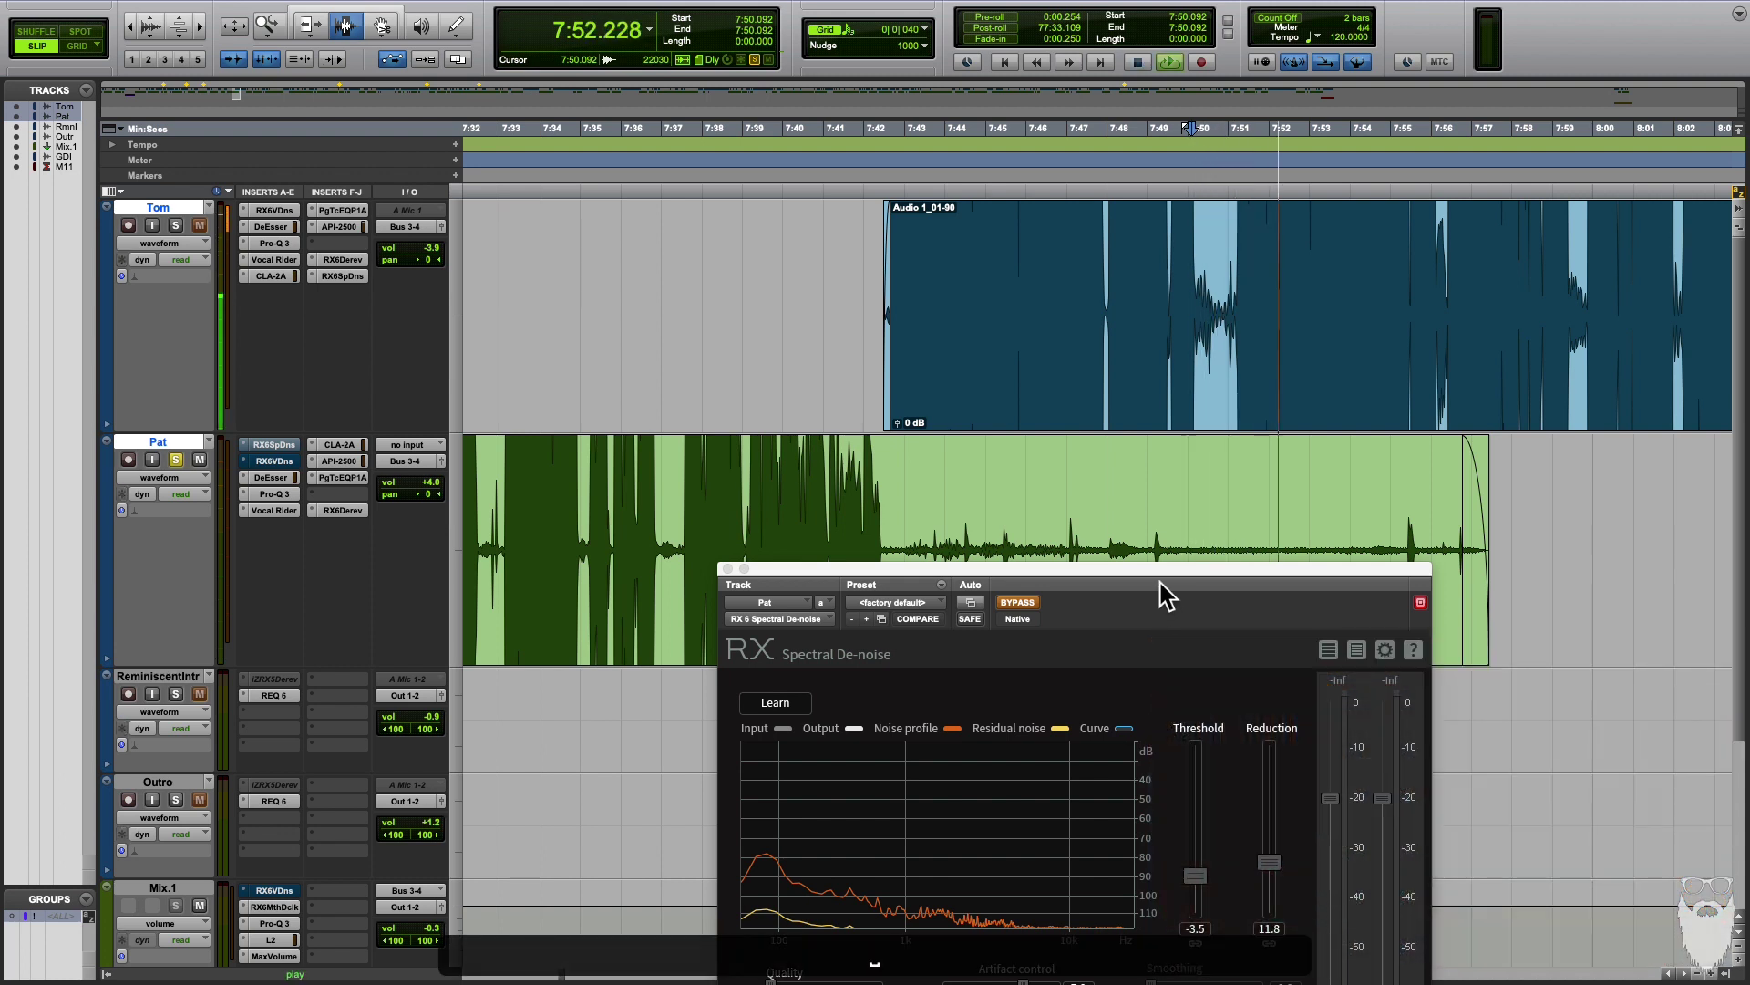
{"action": "key", "text": "space"}
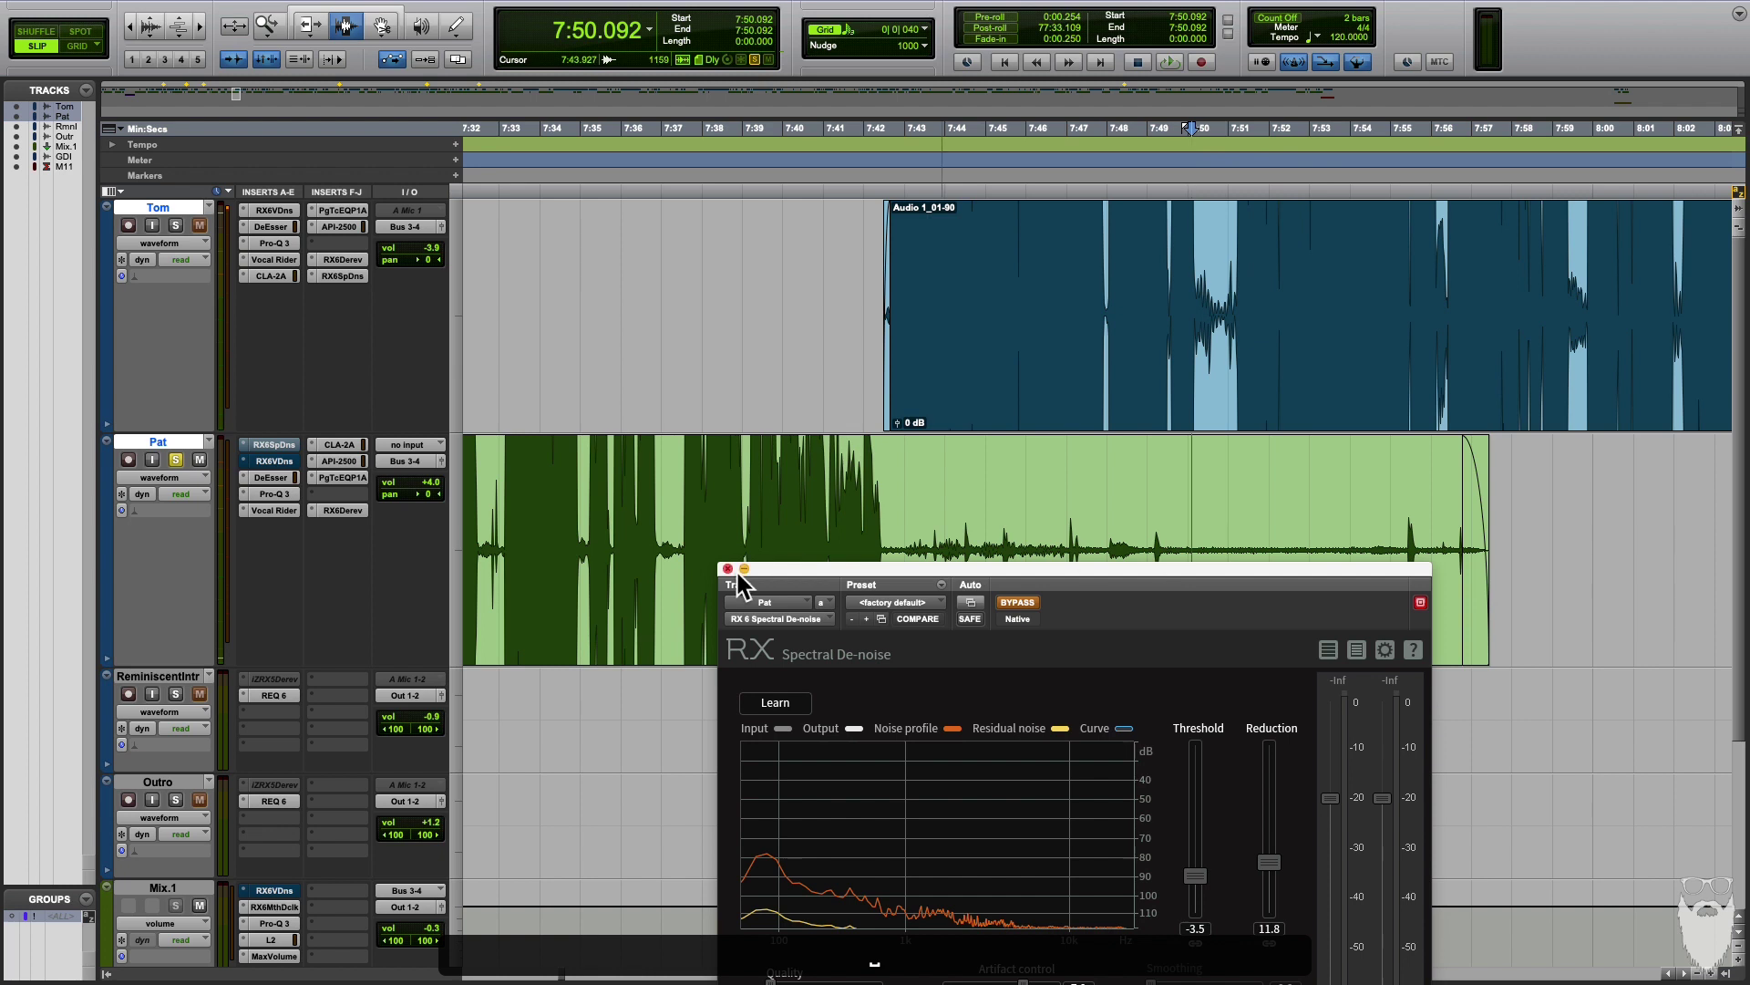
- Bypass Pat's De-reverb and select the noise gap 7:49.462–7:55.245
{"action": "left_click", "coordinate": [343, 509], "text": "super"}
{"action": "left_click", "coordinate": [1166, 540]}
{"action": "left_click_drag", "start_coordinate": [1166, 540], "coordinate": [1402, 511]}
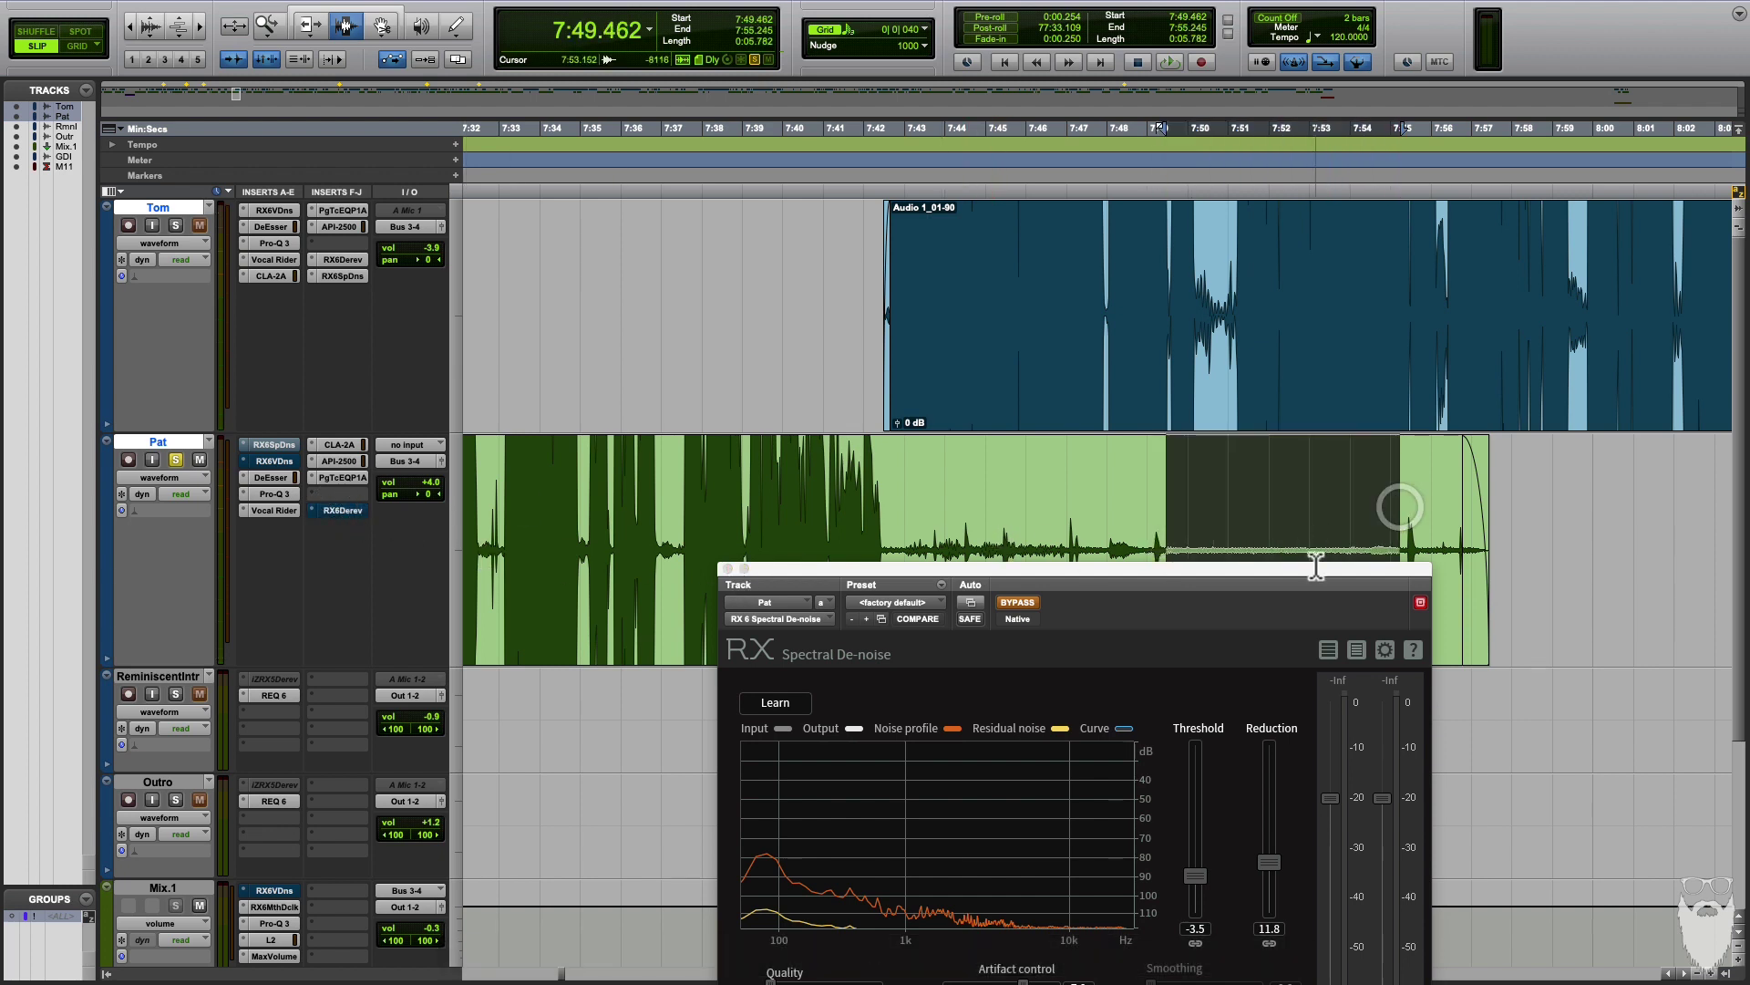
{"action": "left_click_drag", "start_coordinate": [1184, 593], "coordinate": [1164, 438]}
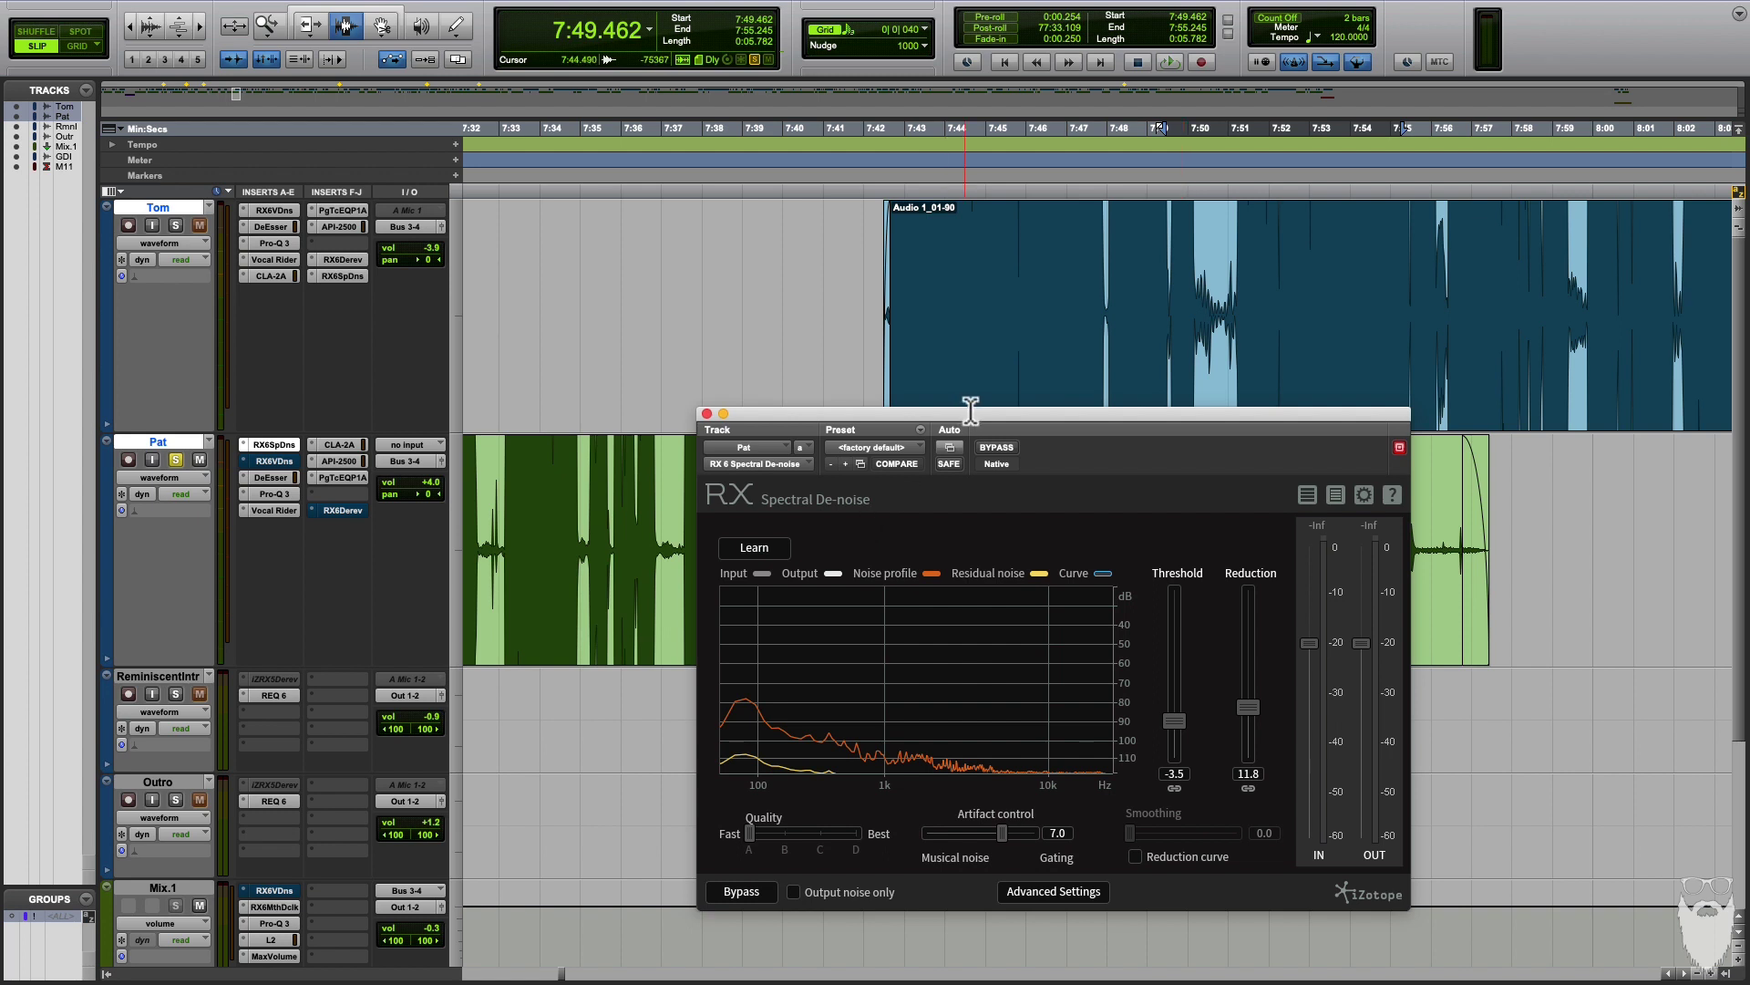
- Have Spectral De-noise learn Pat's noise profile while the selected gap plays
{"action": "left_click_drag", "start_coordinate": [1000, 412], "coordinate": [992, 520]}
{"action": "left_click", "coordinate": [774, 623]}
{"action": "key", "text": "space"}
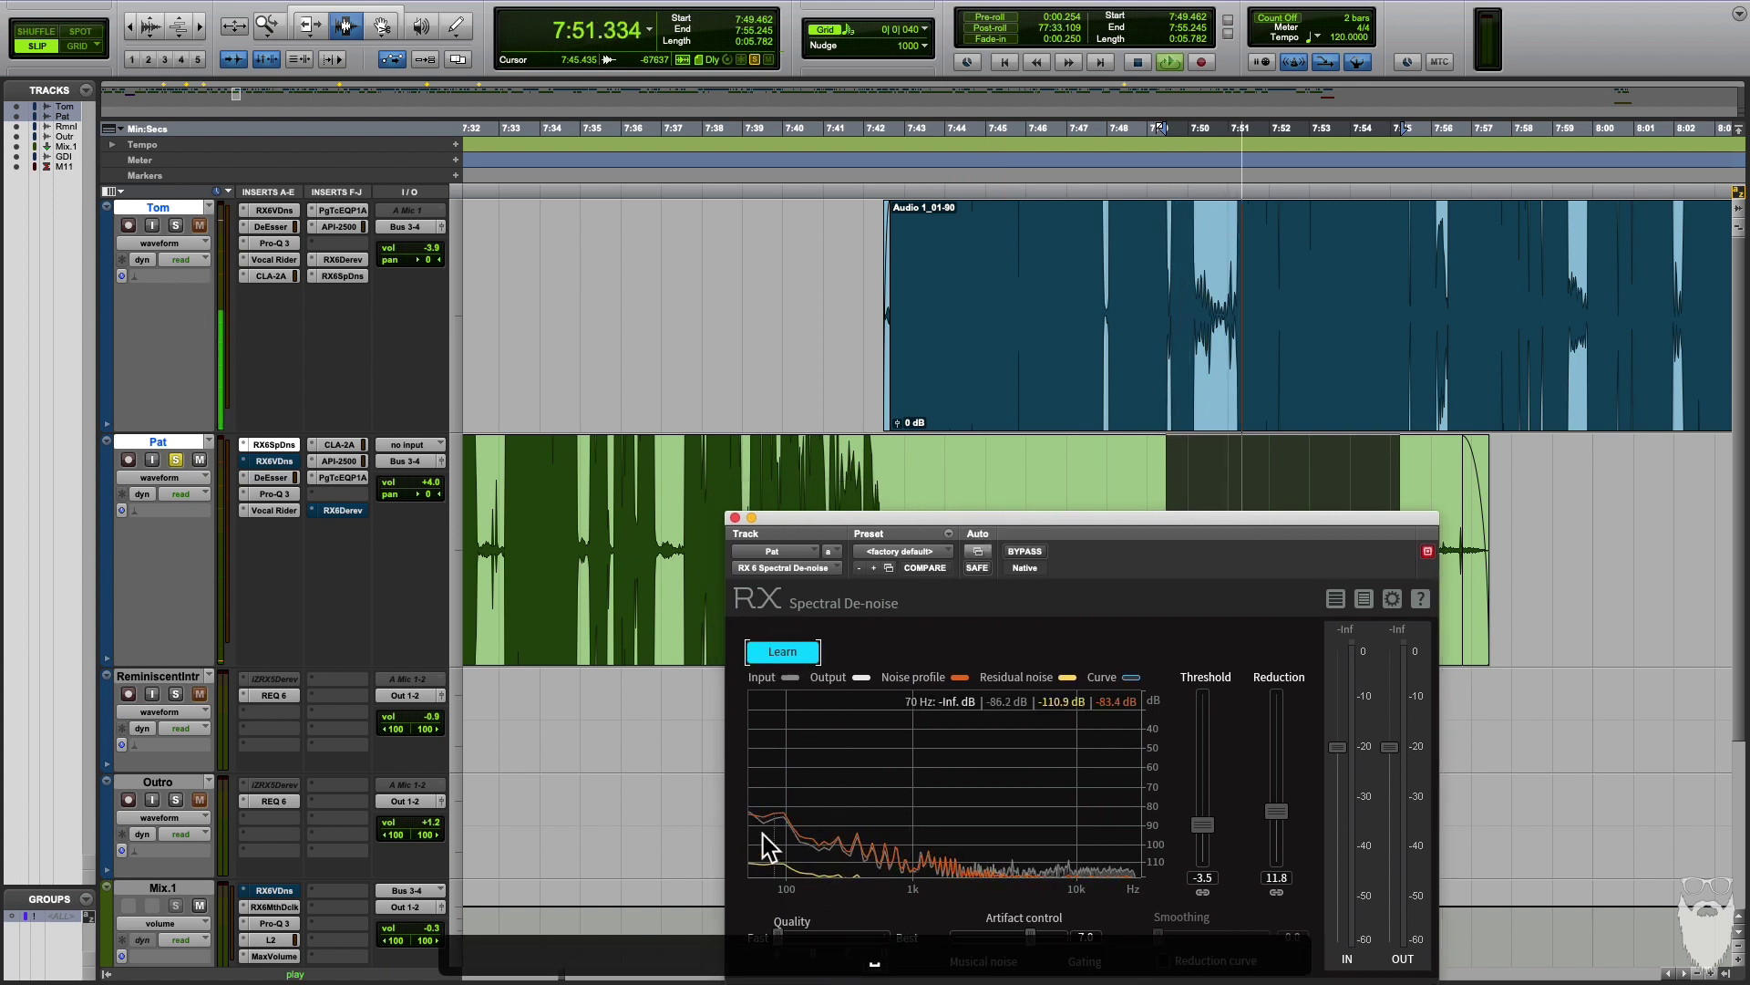
{"action": "key", "text": "space"}
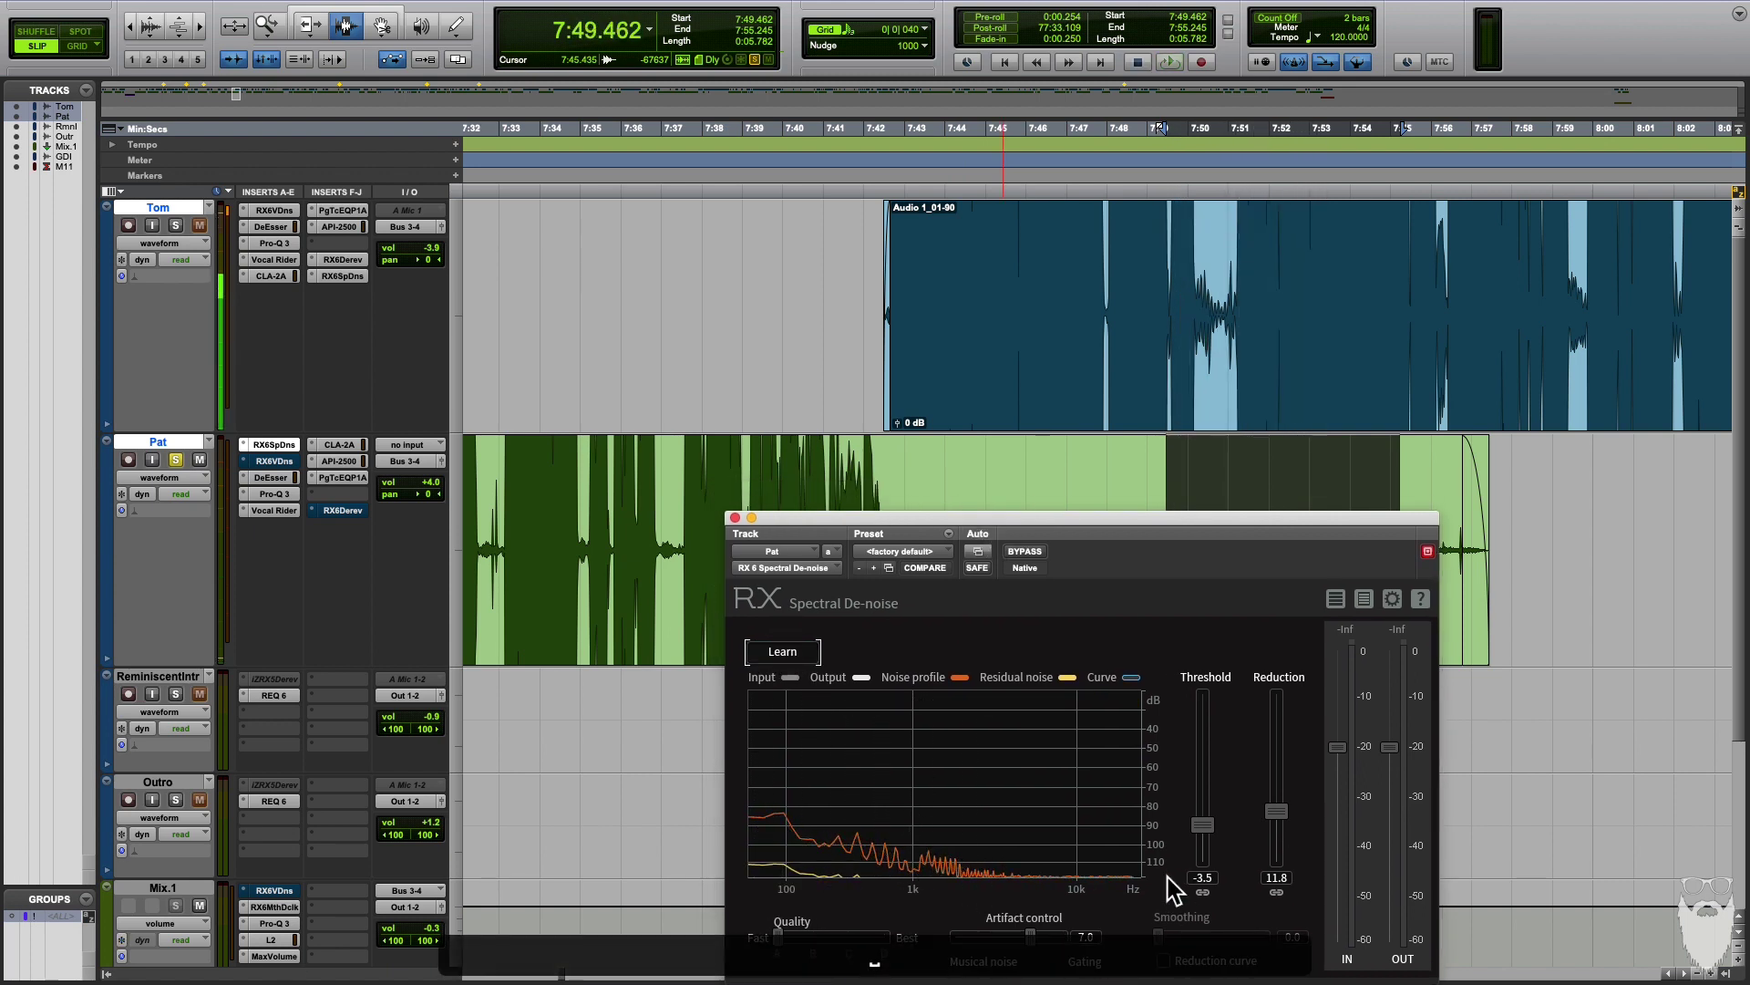
- Audition Pat's denoised audio from 7:49.597
{"action": "left_click_drag", "start_coordinate": [1177, 527], "coordinate": [849, 233]}
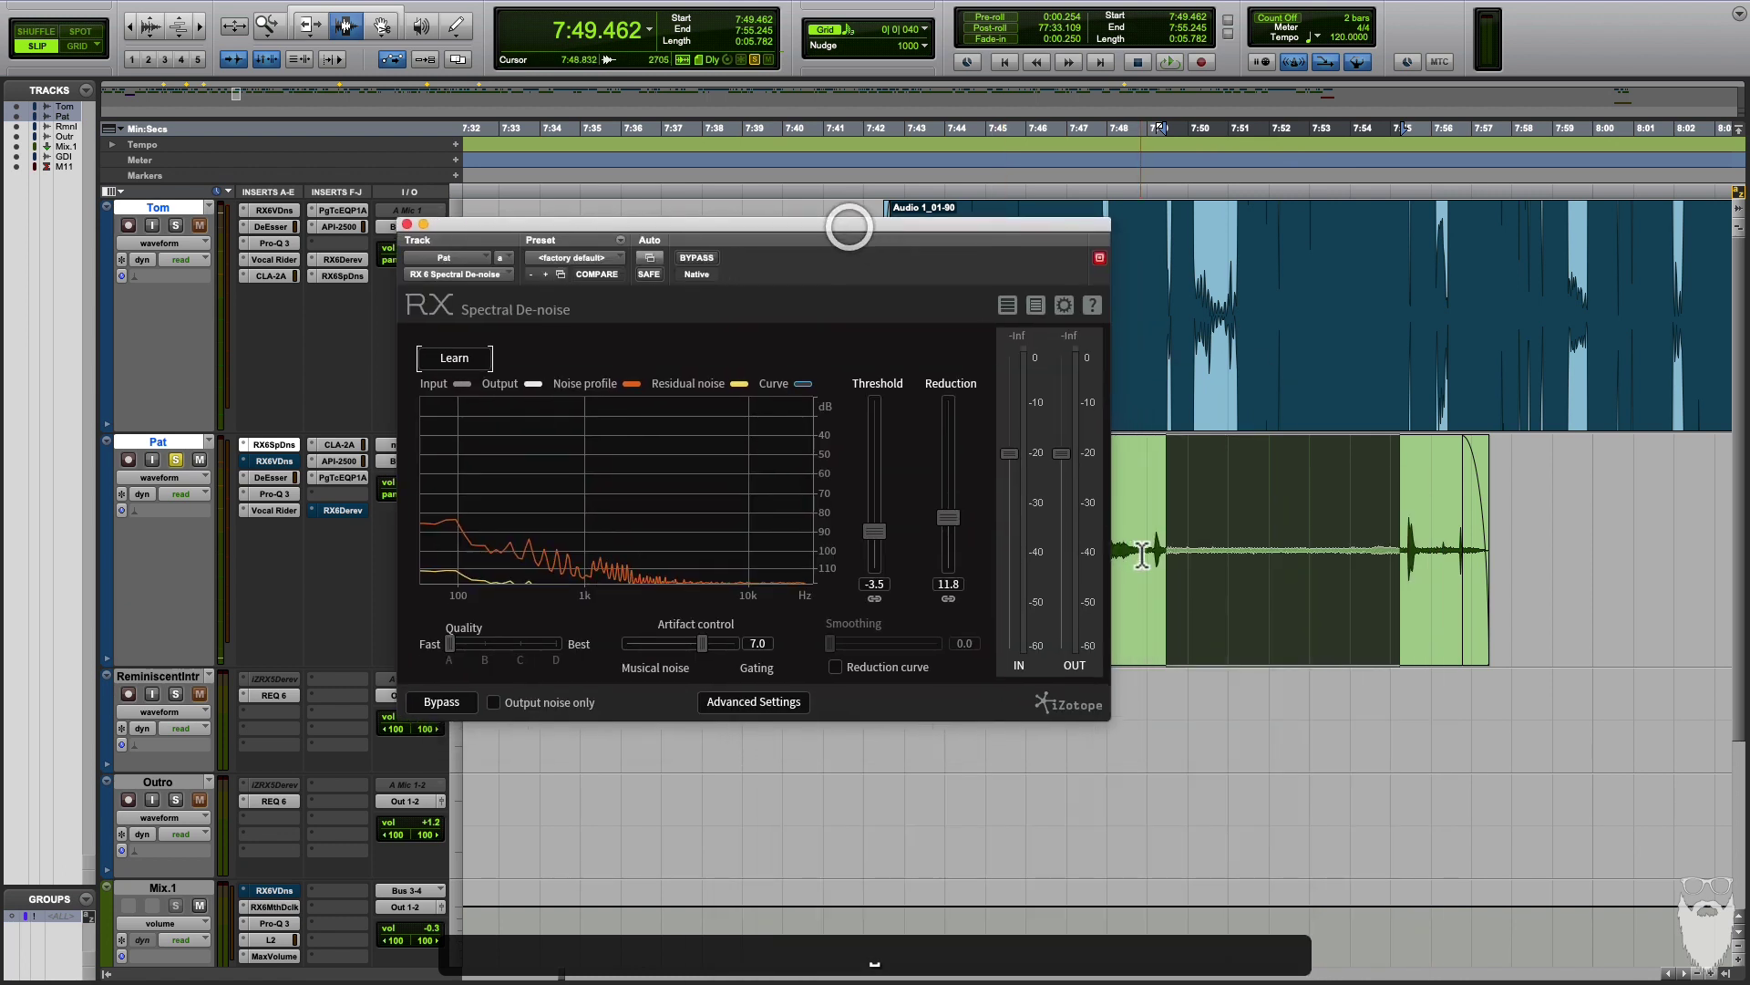
{"action": "left_click", "coordinate": [1173, 547]}
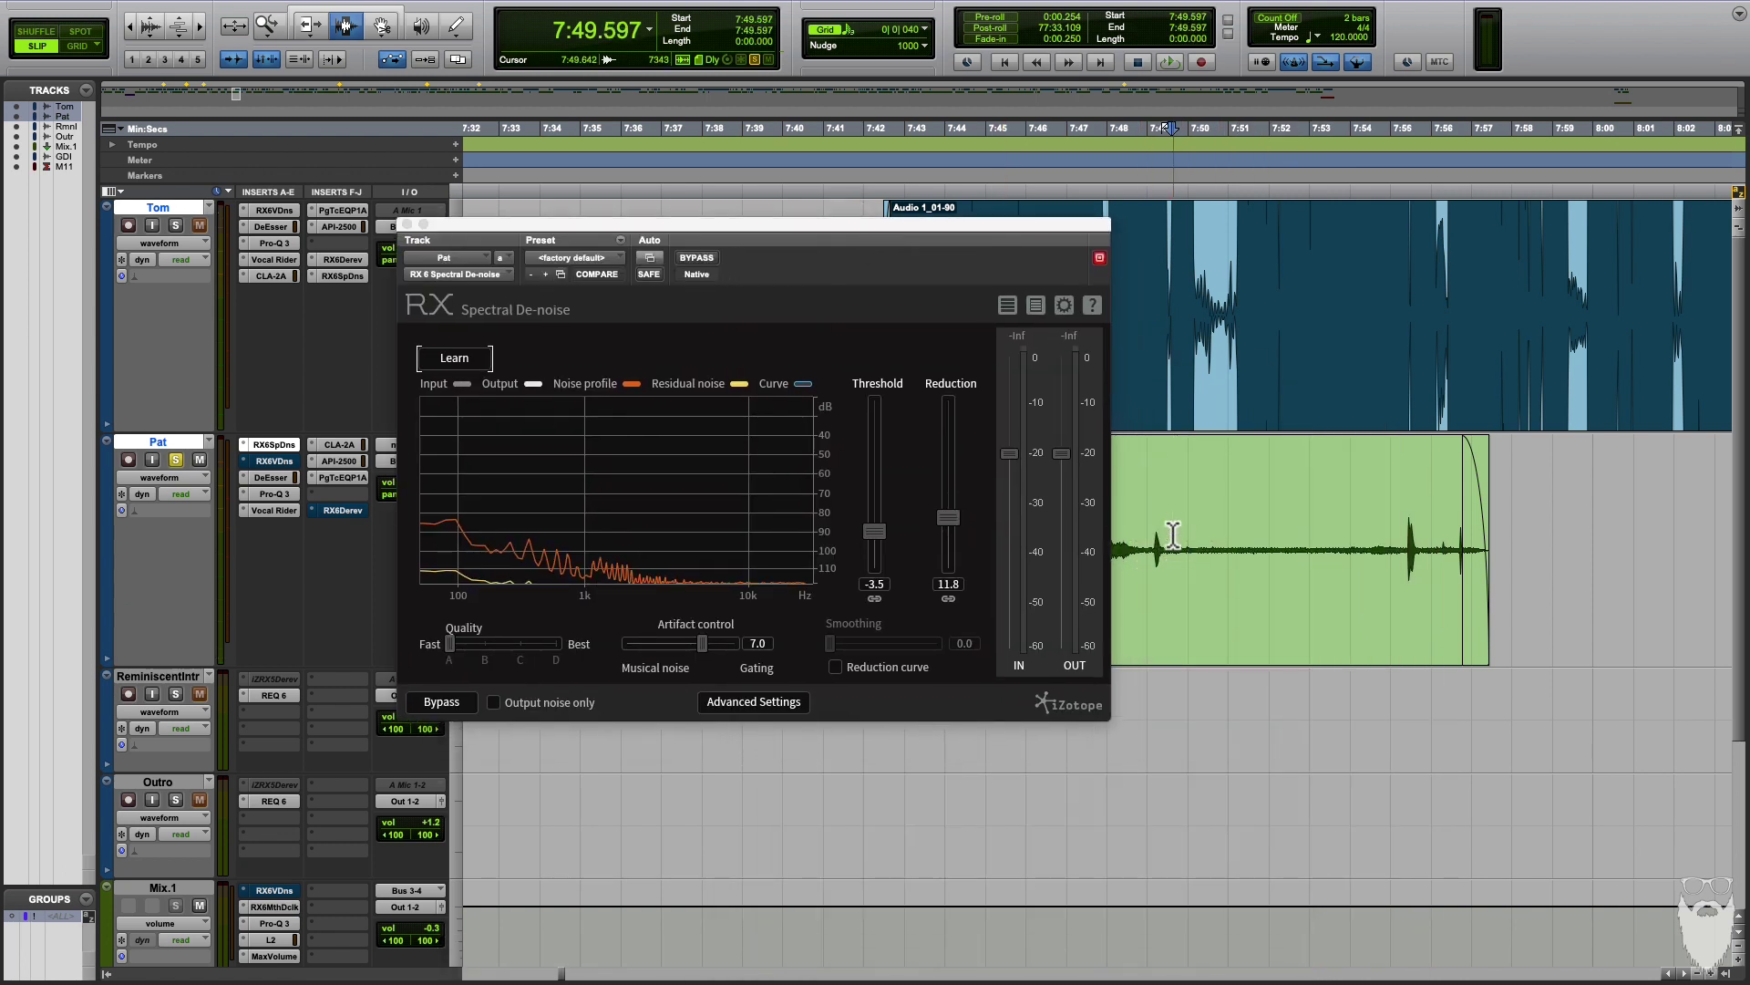
{"action": "key", "text": "space"}
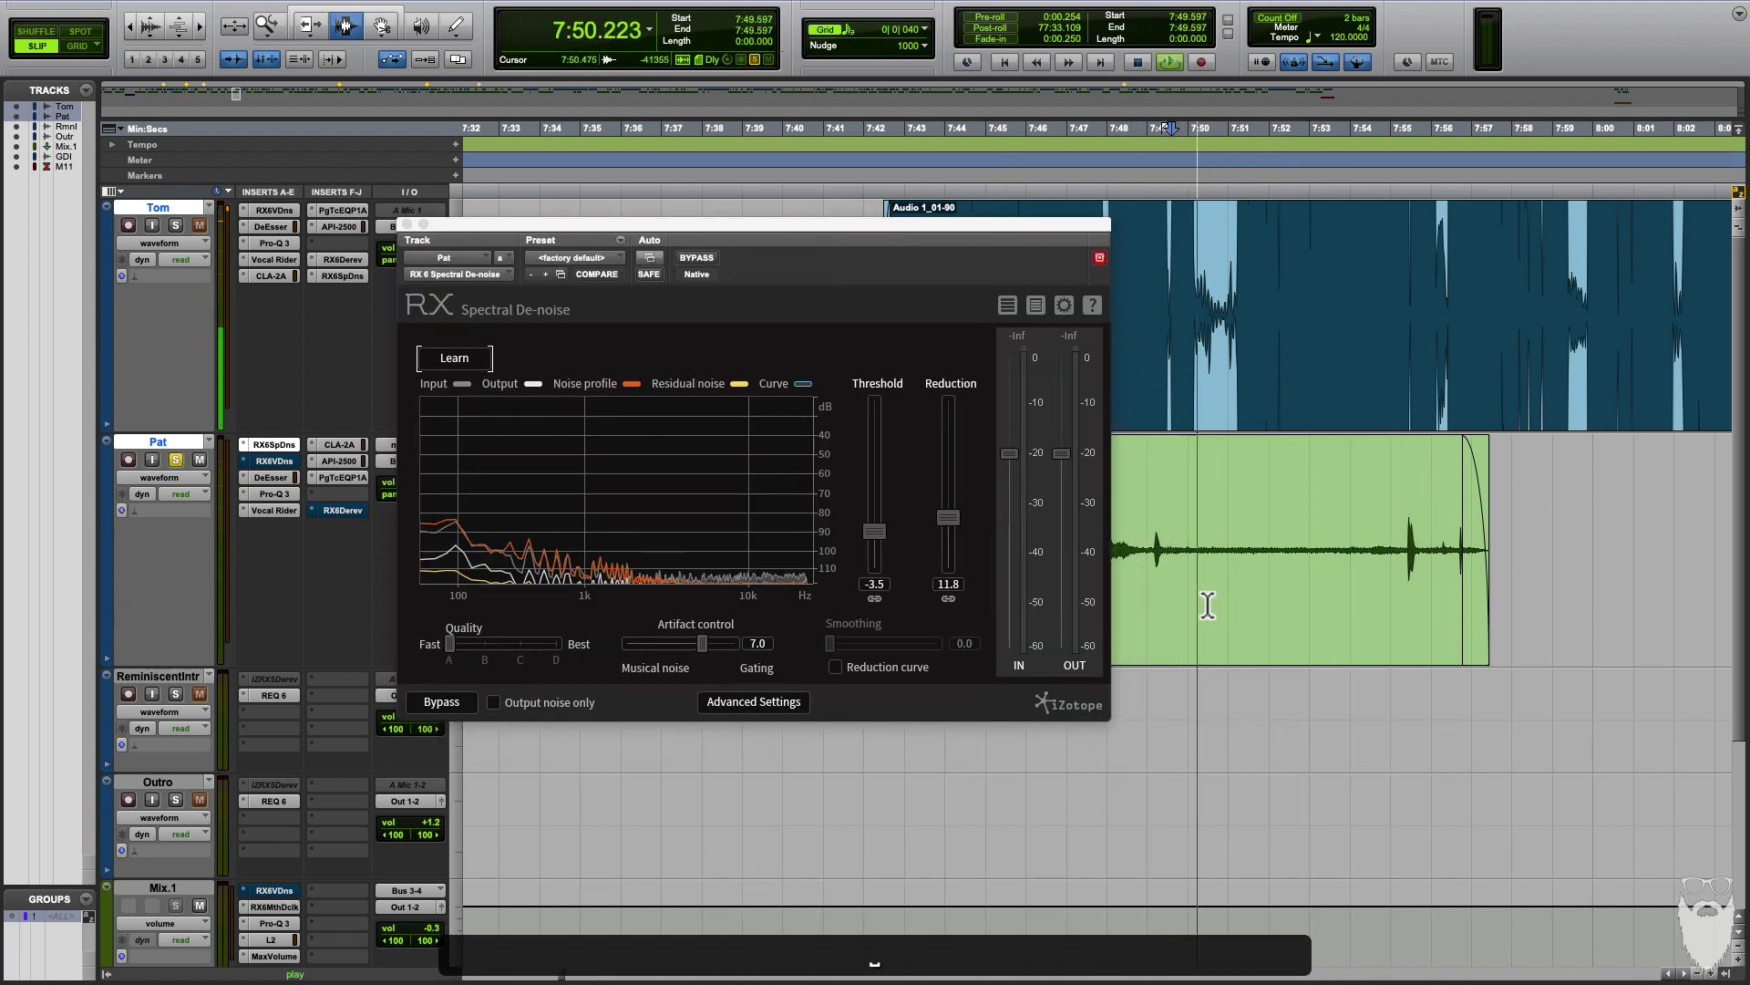
{"action": "key", "text": "space"}
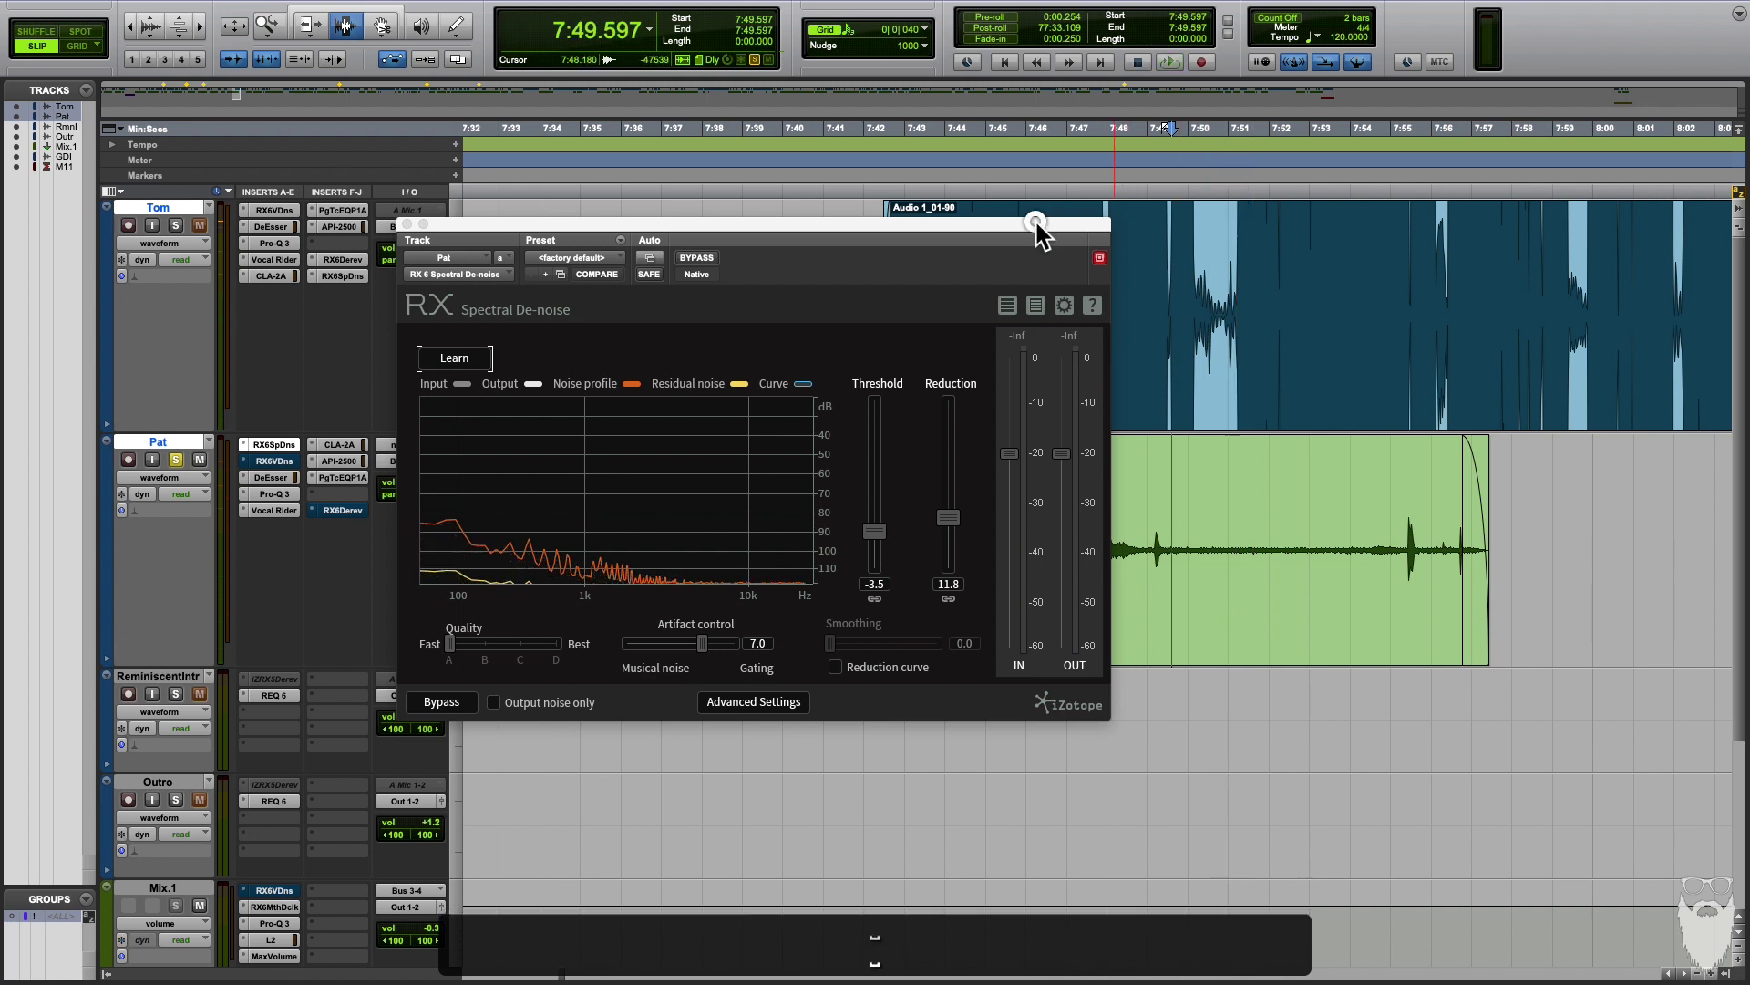
{"action": "left_click_drag", "start_coordinate": [1036, 222], "coordinate": [1594, 422]}
- Play Pat's dialogue from 7:24.195 through the learned profile, then re-enable Pat's Voice De-noise
{"action": "key", "text": "alt+Tab"}
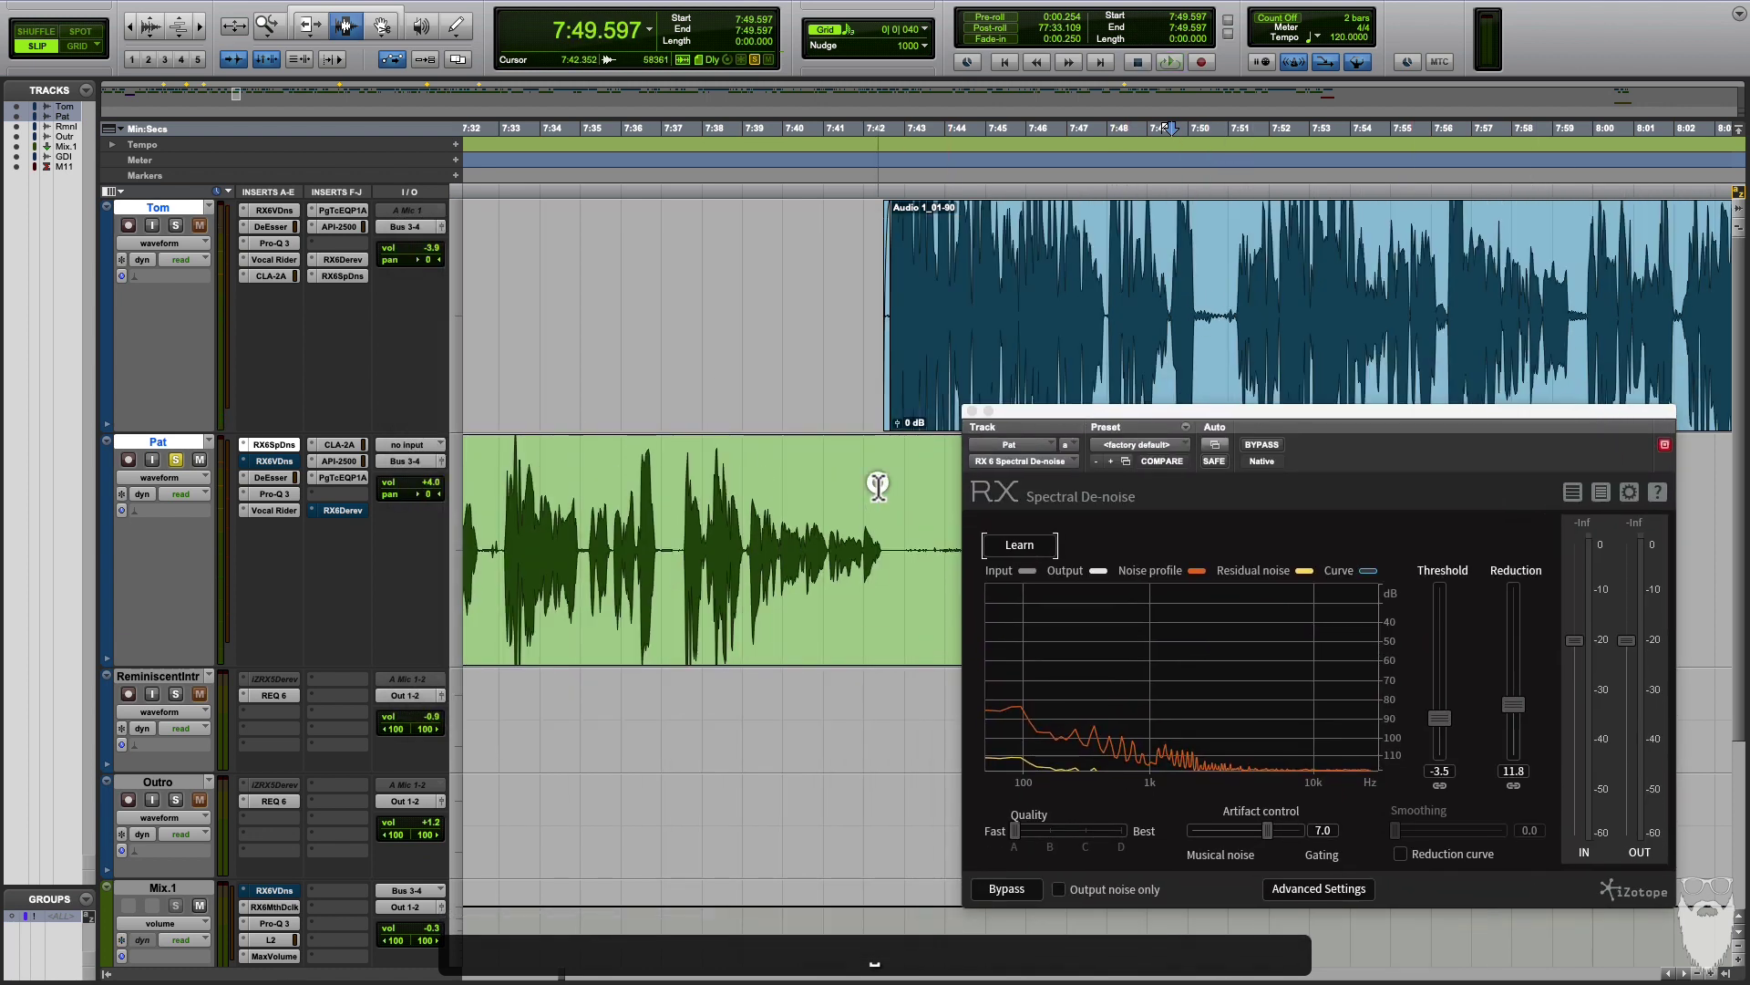
{"action": "left_click_drag", "start_coordinate": [1216, 403], "coordinate": [1267, 483]}
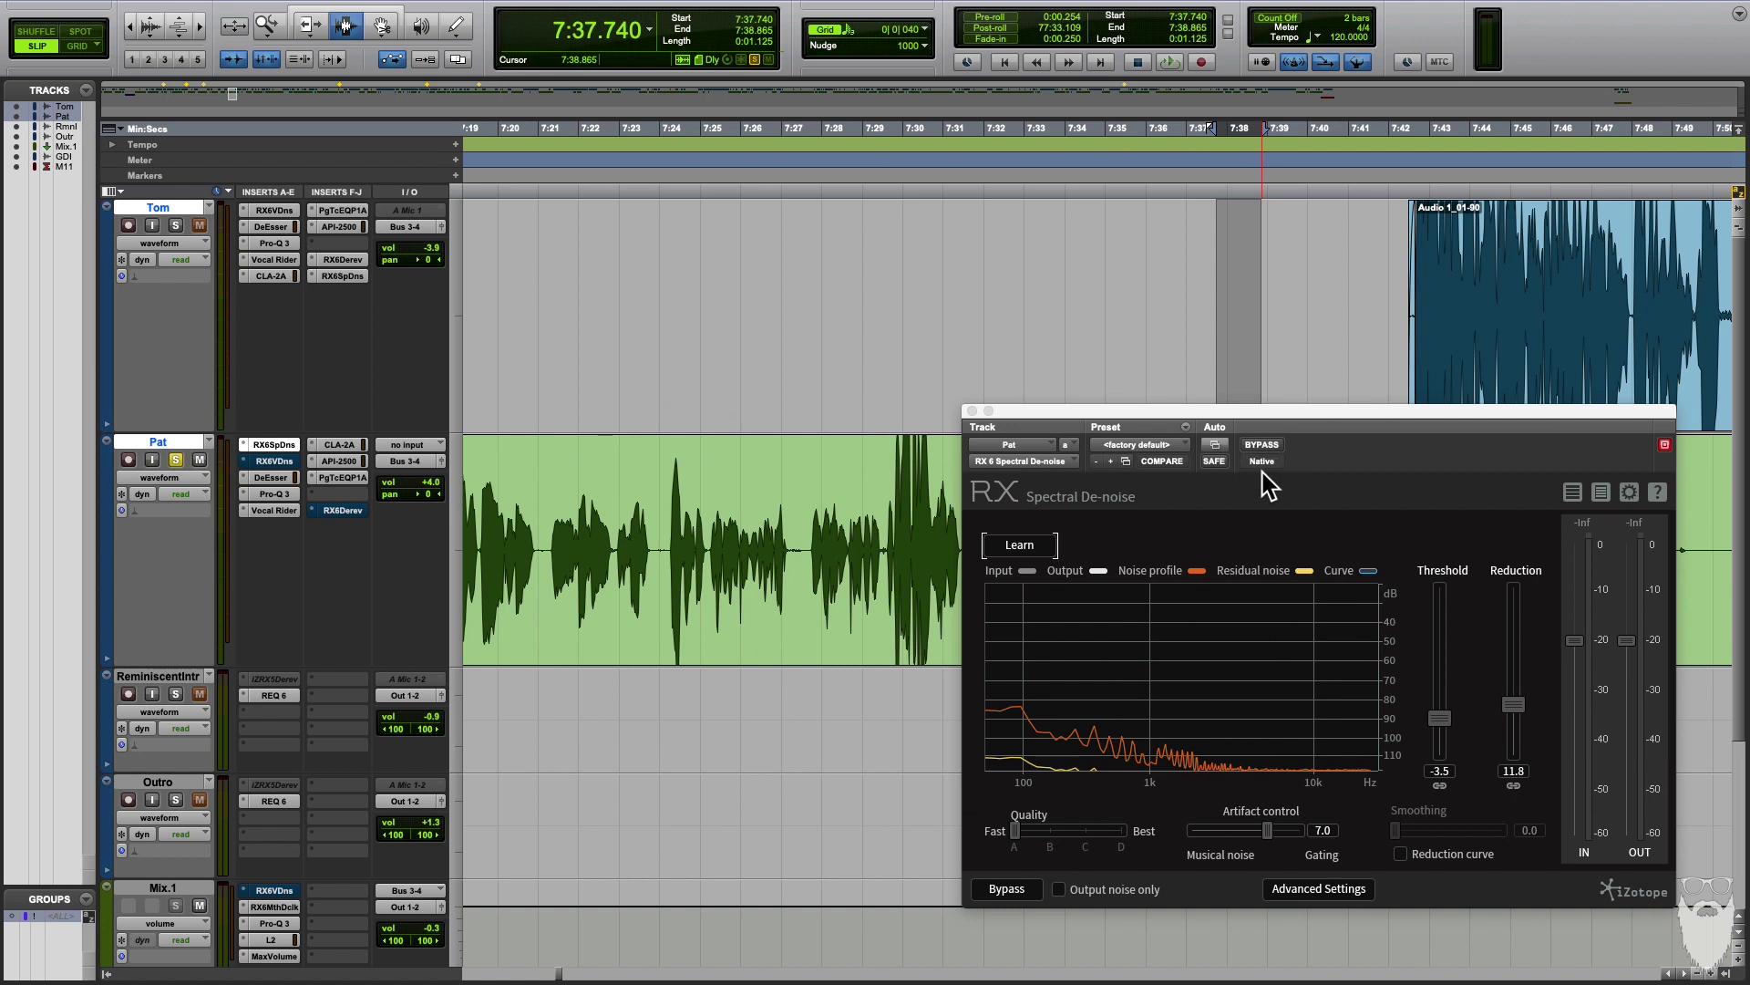
{"action": "left_click", "coordinate": [640, 547]}
{"action": "left_click", "coordinate": [658, 546]}
{"action": "left_click", "coordinate": [668, 546]}
{"action": "key", "text": "space"}
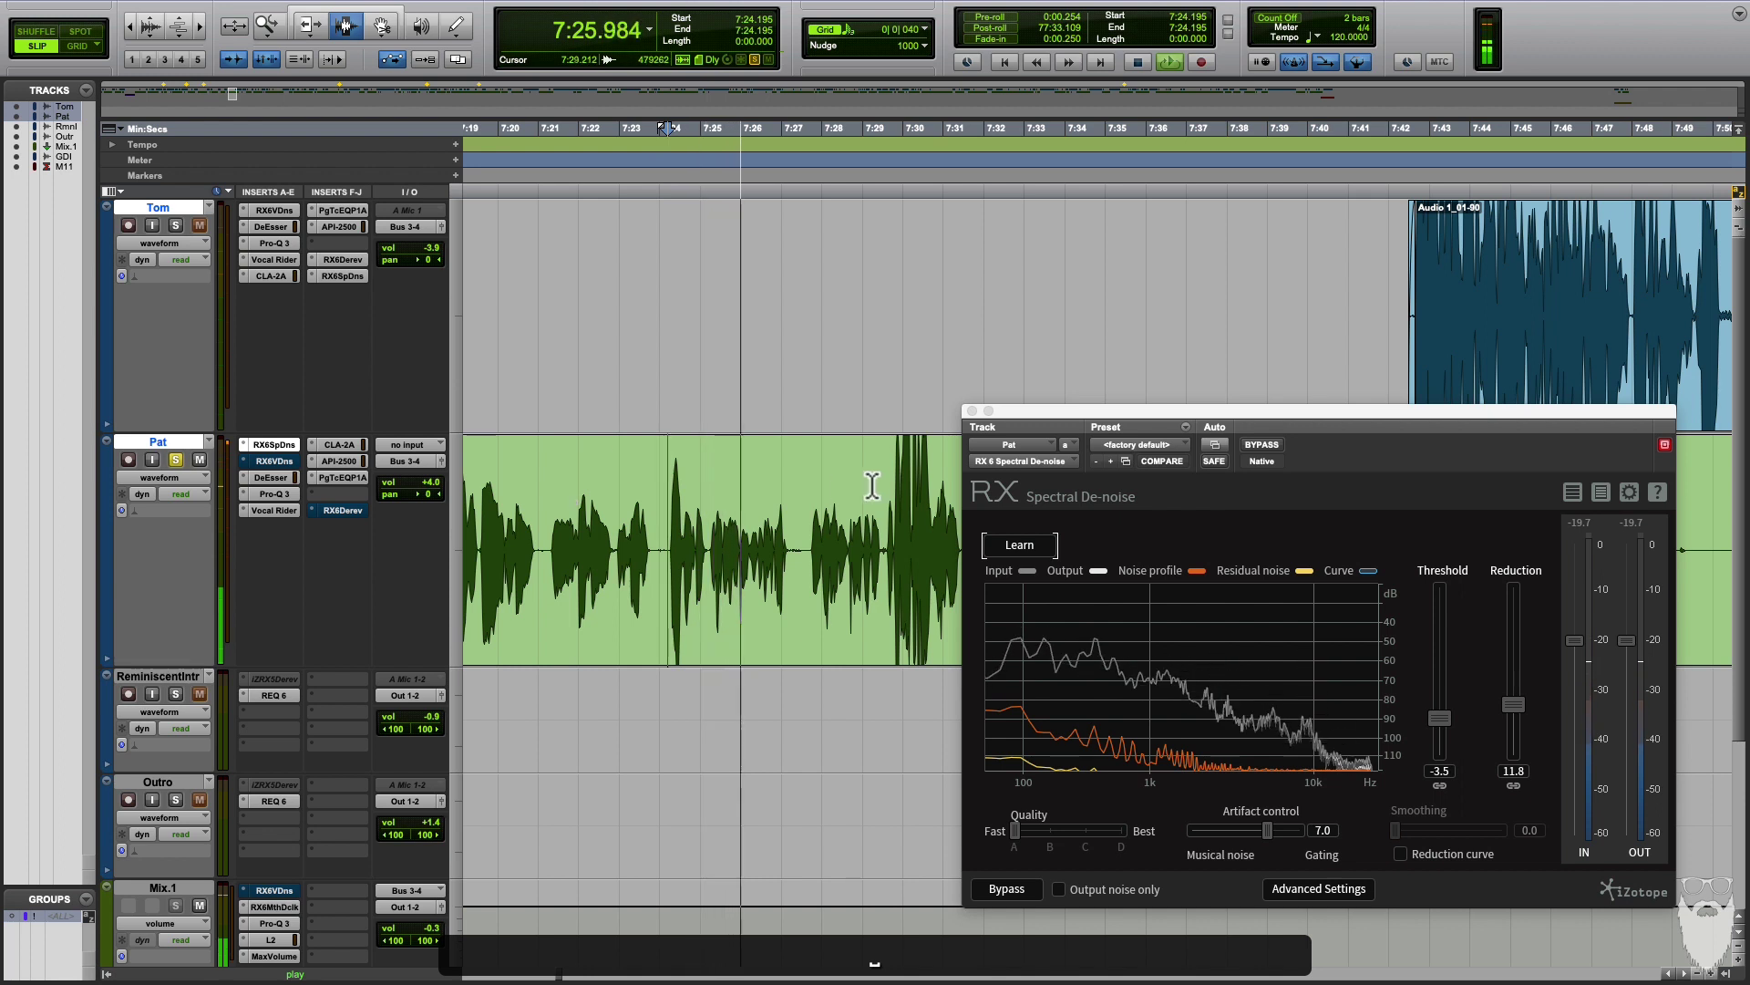
{"action": "key", "text": "space"}
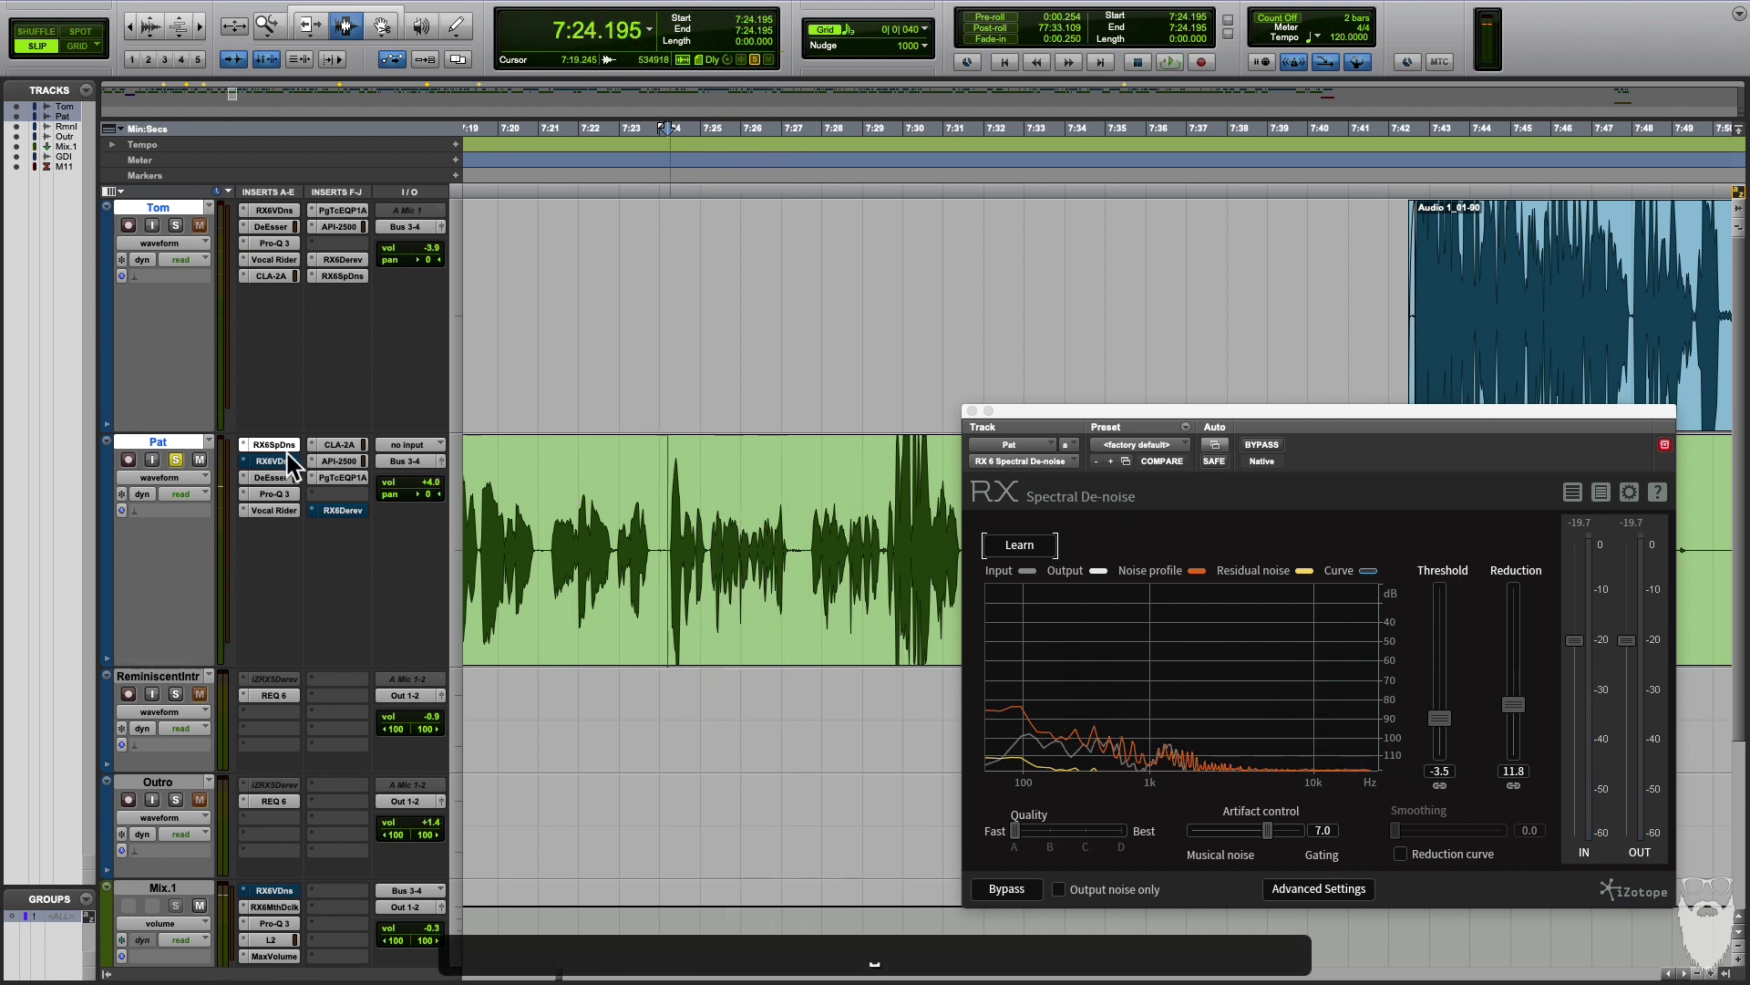
{"action": "left_click", "coordinate": [274, 460], "text": "super"}
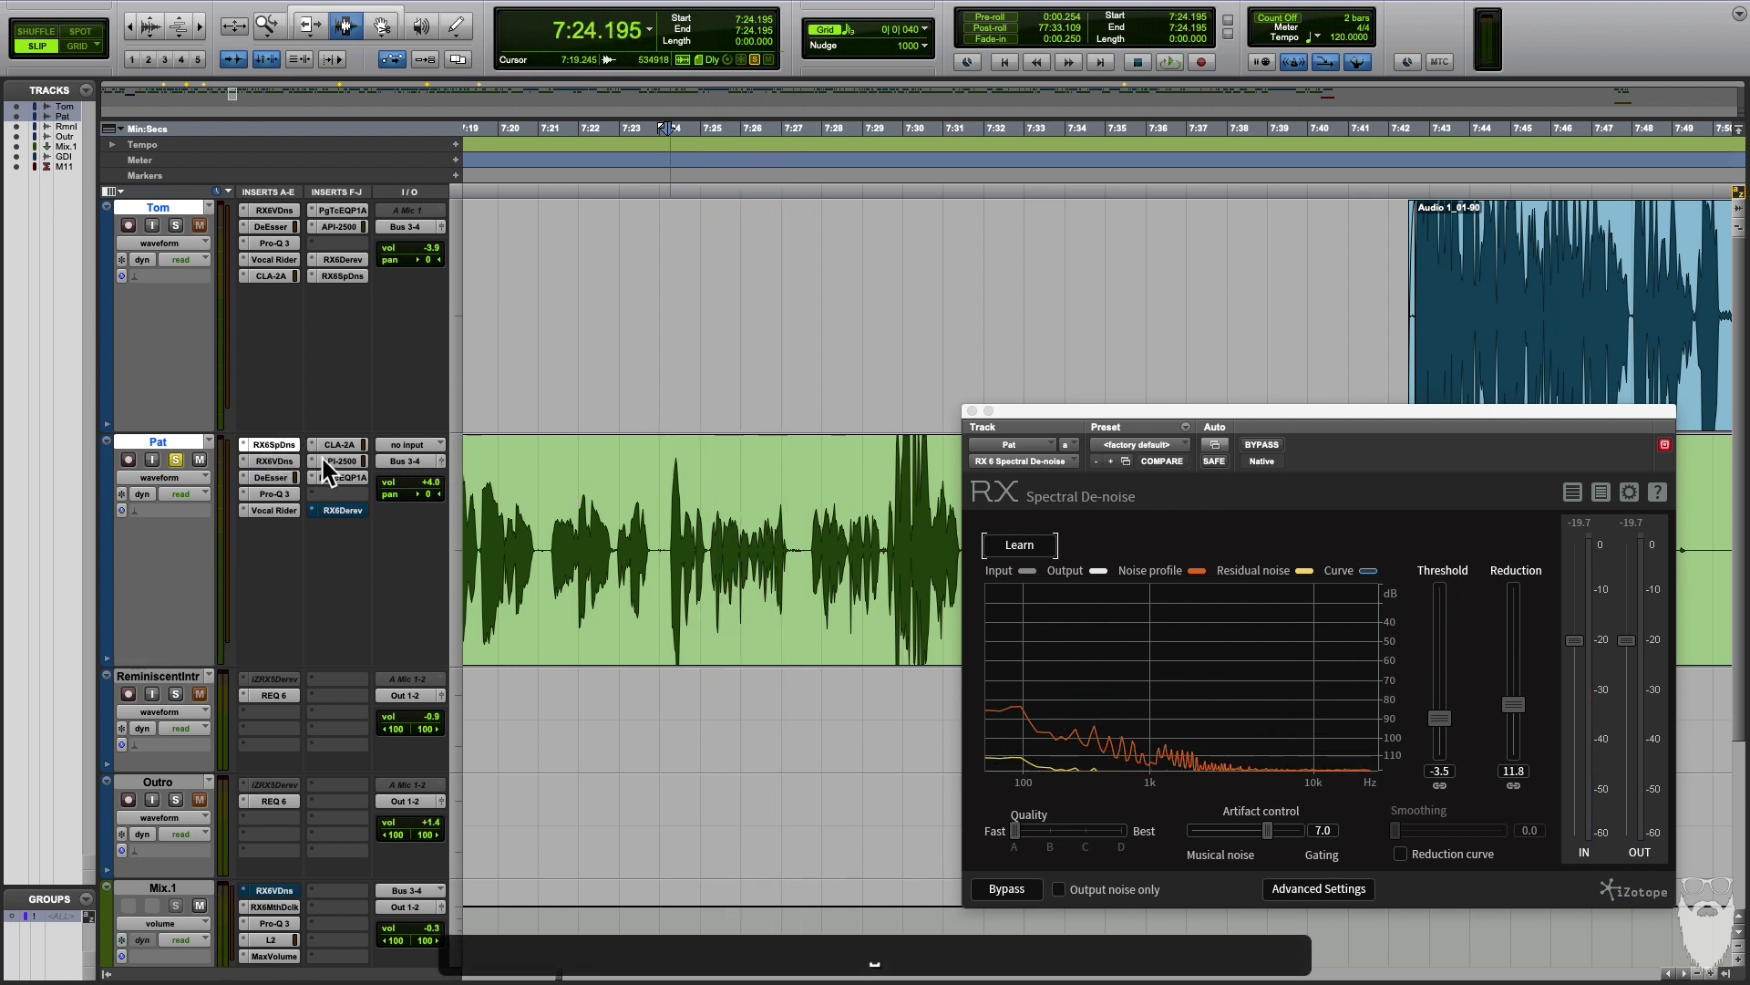
- Review Spectral De-noise (threshold -3.5, reduction 11.8) and select 7:27.030–7:28.132 on Pat
{"action": "left_click_drag", "start_coordinate": [1176, 410], "coordinate": [1157, 396]}
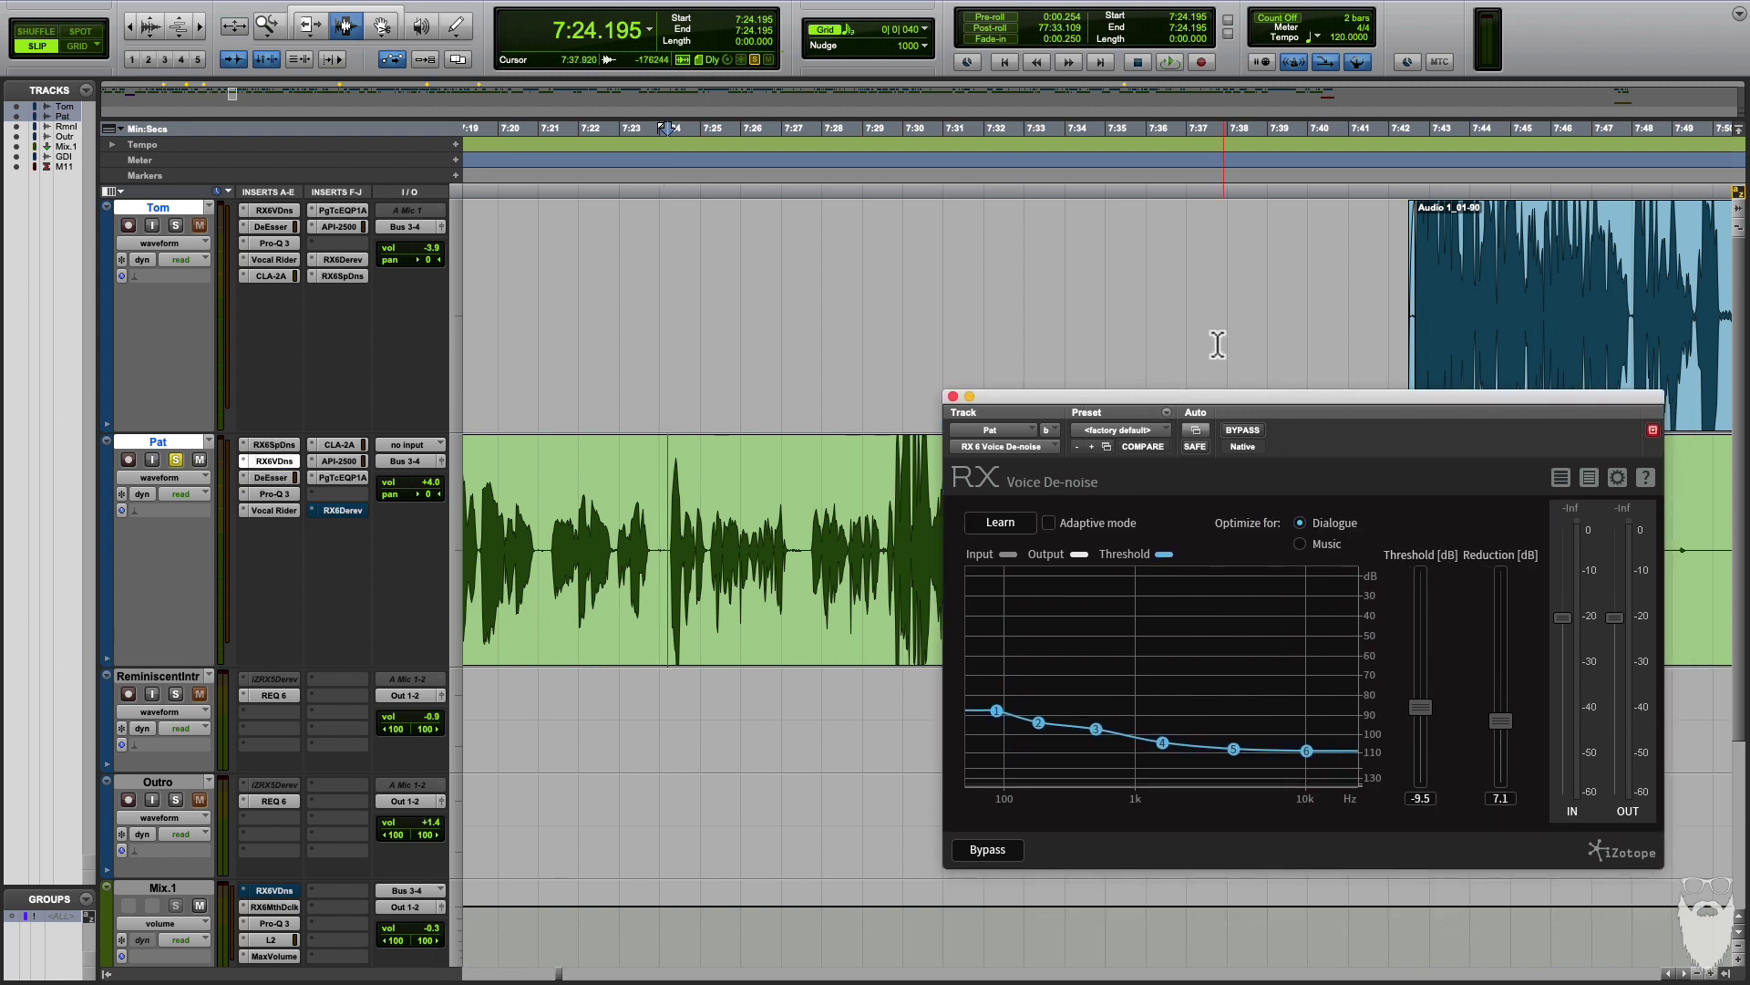
{"action": "left_click_drag", "start_coordinate": [1258, 401], "coordinate": [1267, 399]}
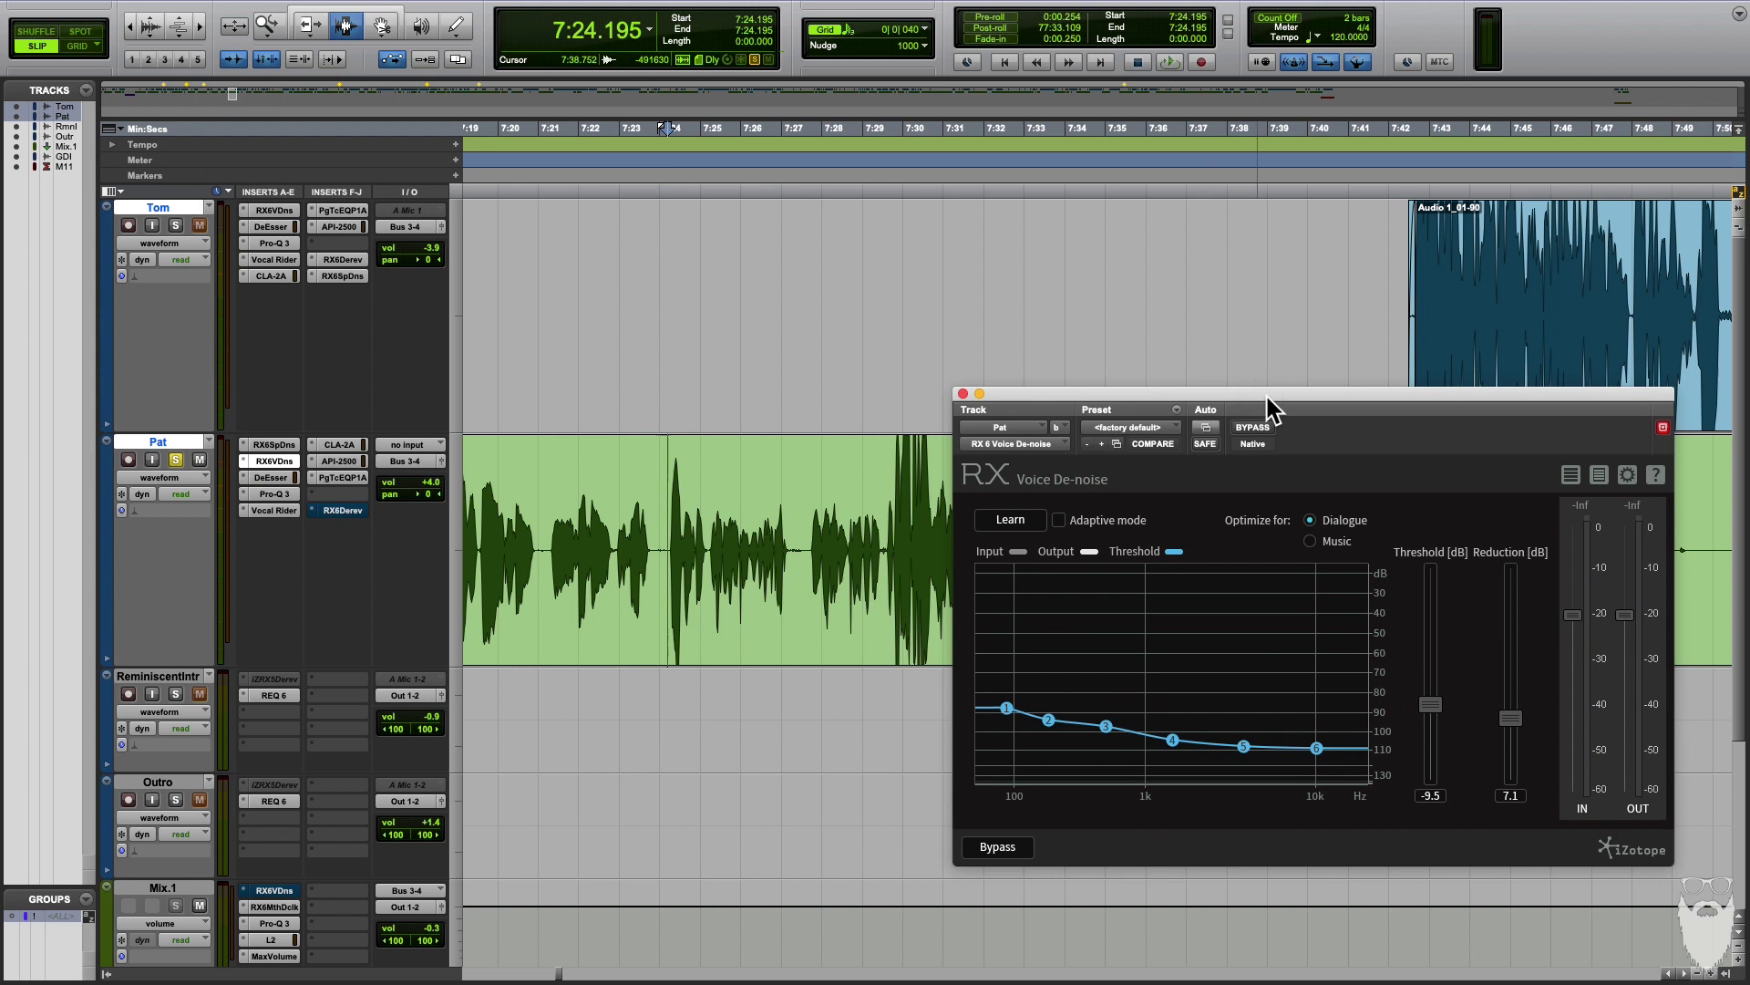
{"action": "left_click", "coordinate": [285, 446]}
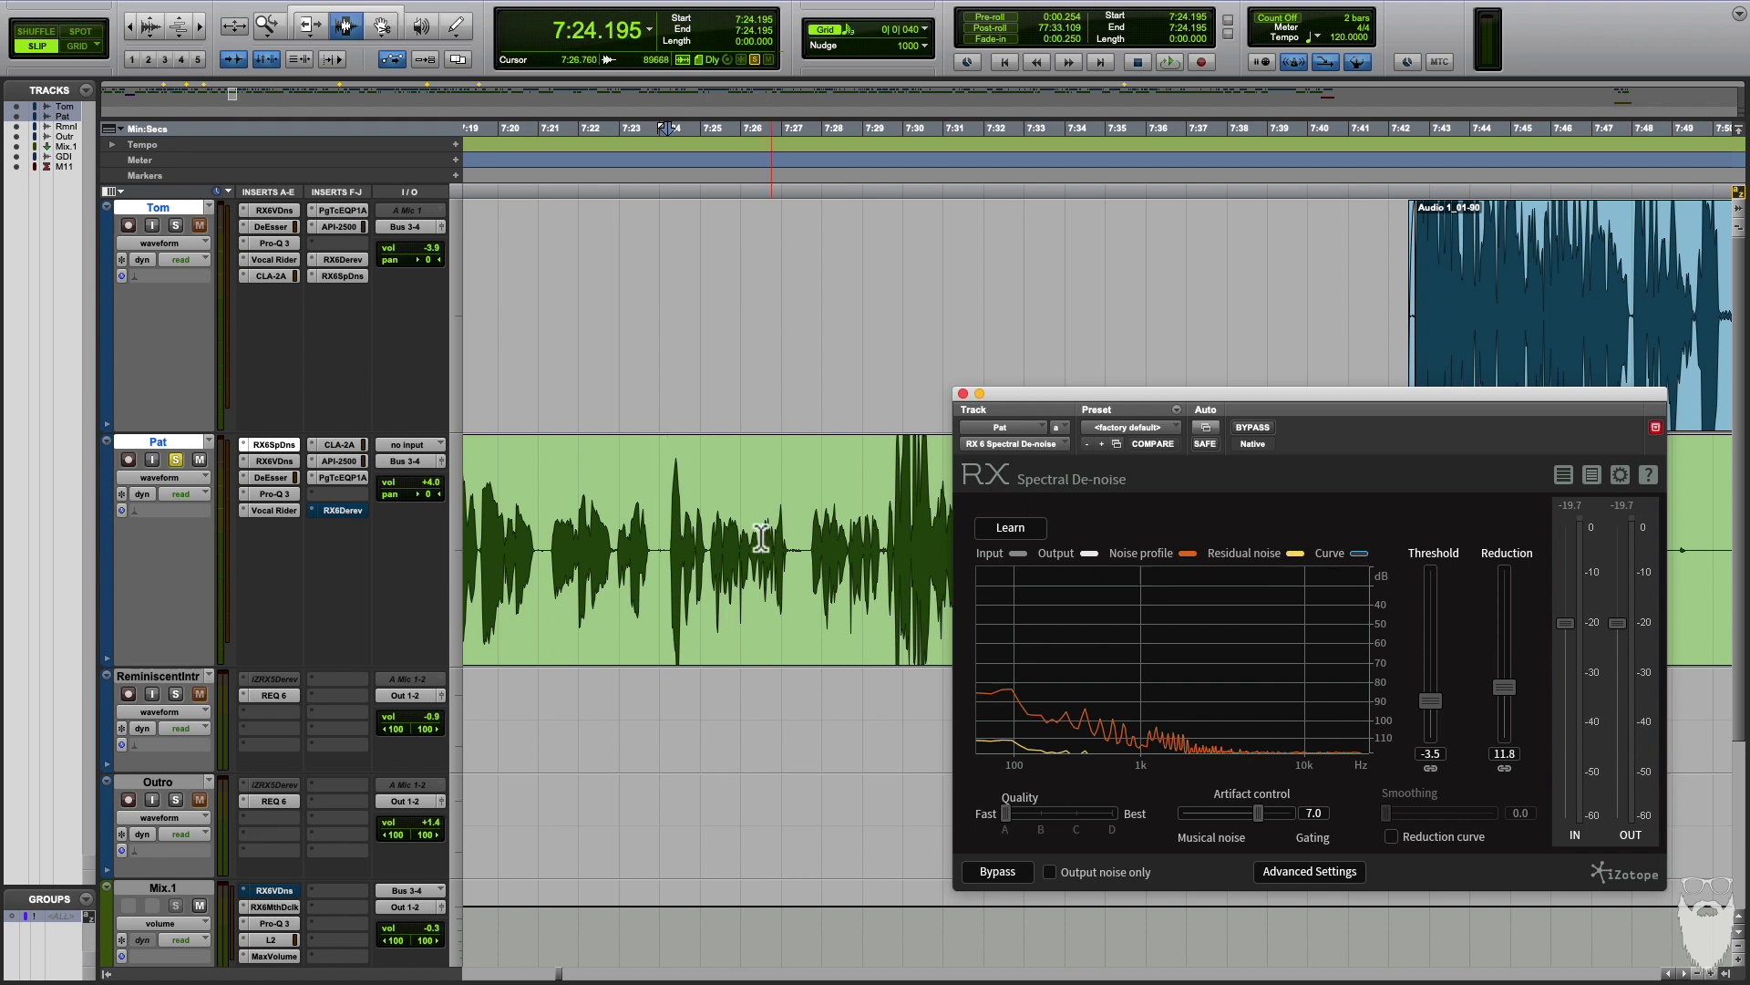
{"action": "left_click_drag", "start_coordinate": [1162, 394], "coordinate": [1109, 390]}
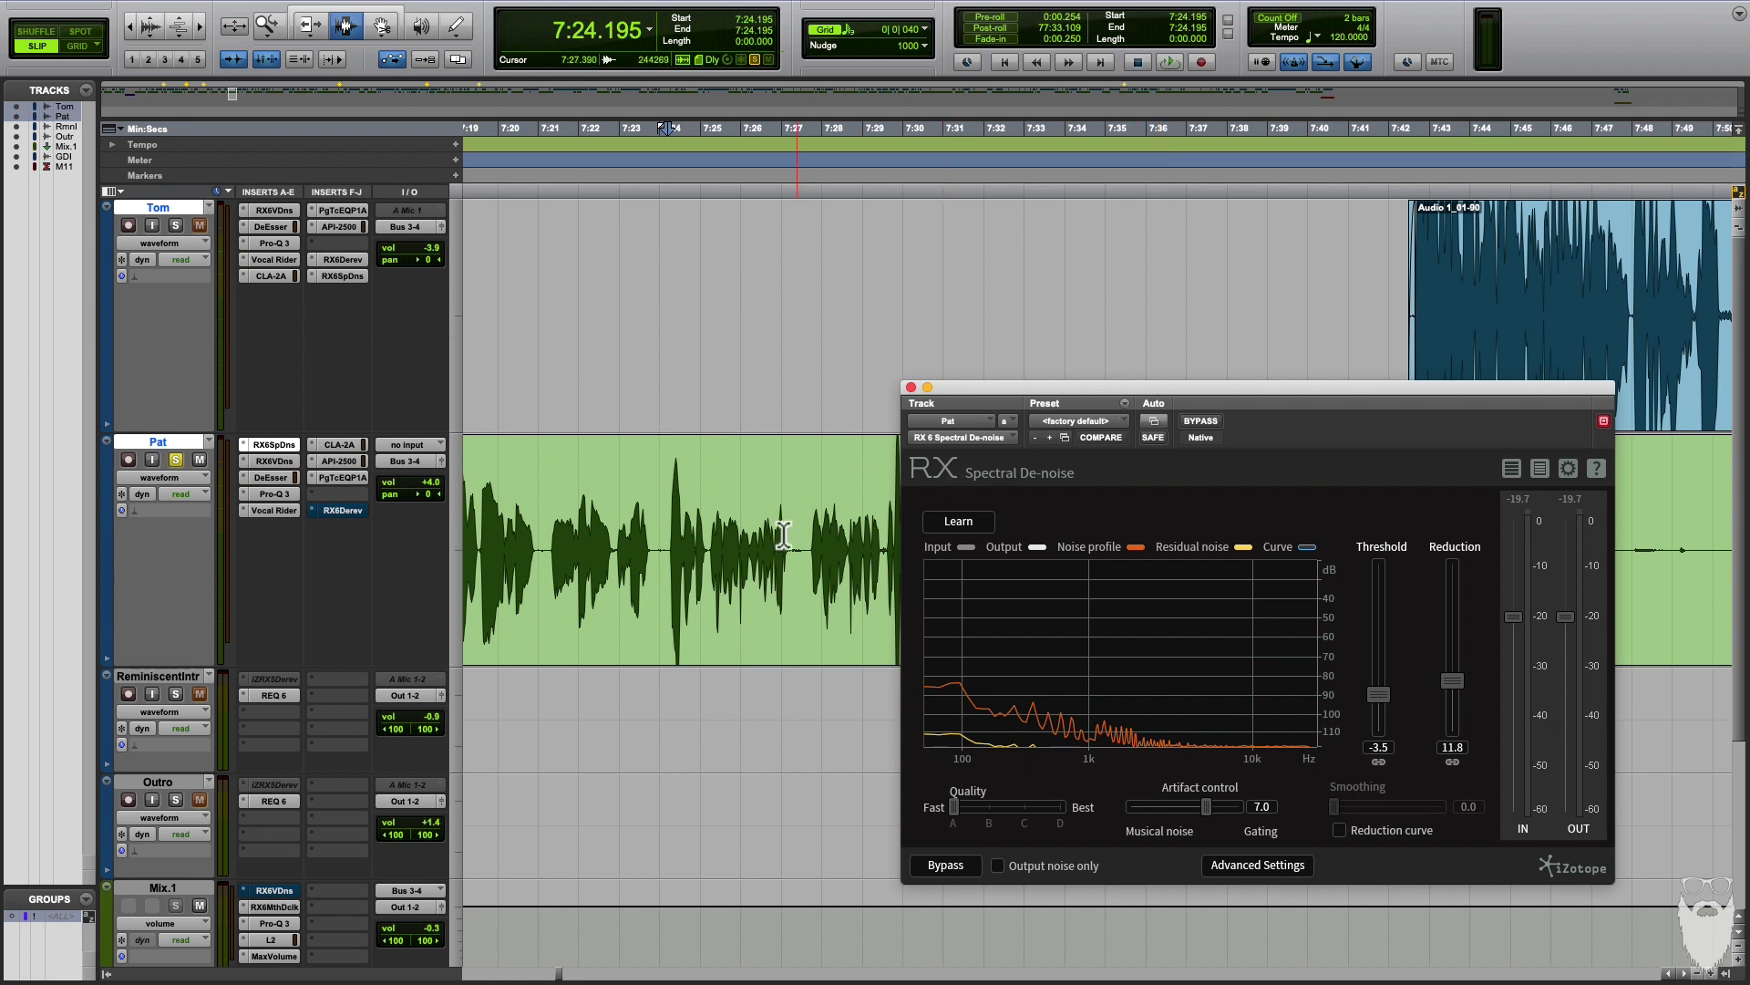
{"action": "left_click_drag", "start_coordinate": [782, 525], "coordinate": [827, 527]}
- Bring up Pat's Voice De-noise window and clear the selection in Pat's clip
{"action": "left_click", "coordinate": [276, 460]}
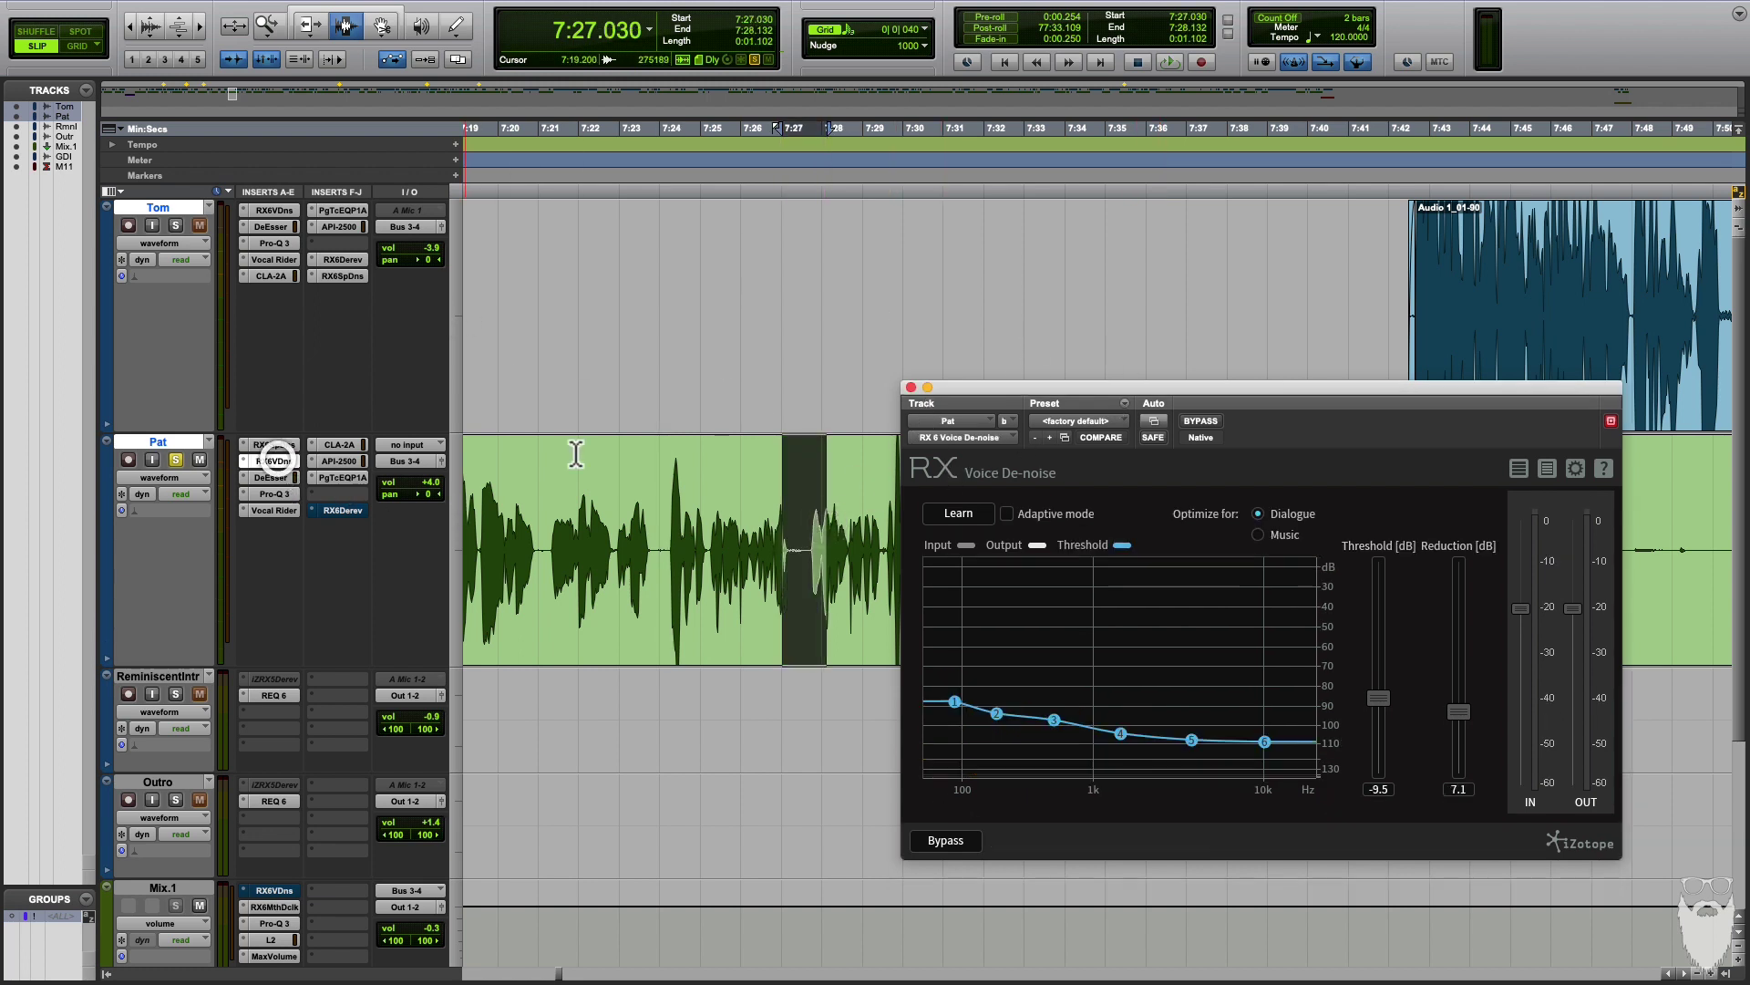
{"action": "left_click_drag", "start_coordinate": [997, 389], "coordinate": [815, 395]}
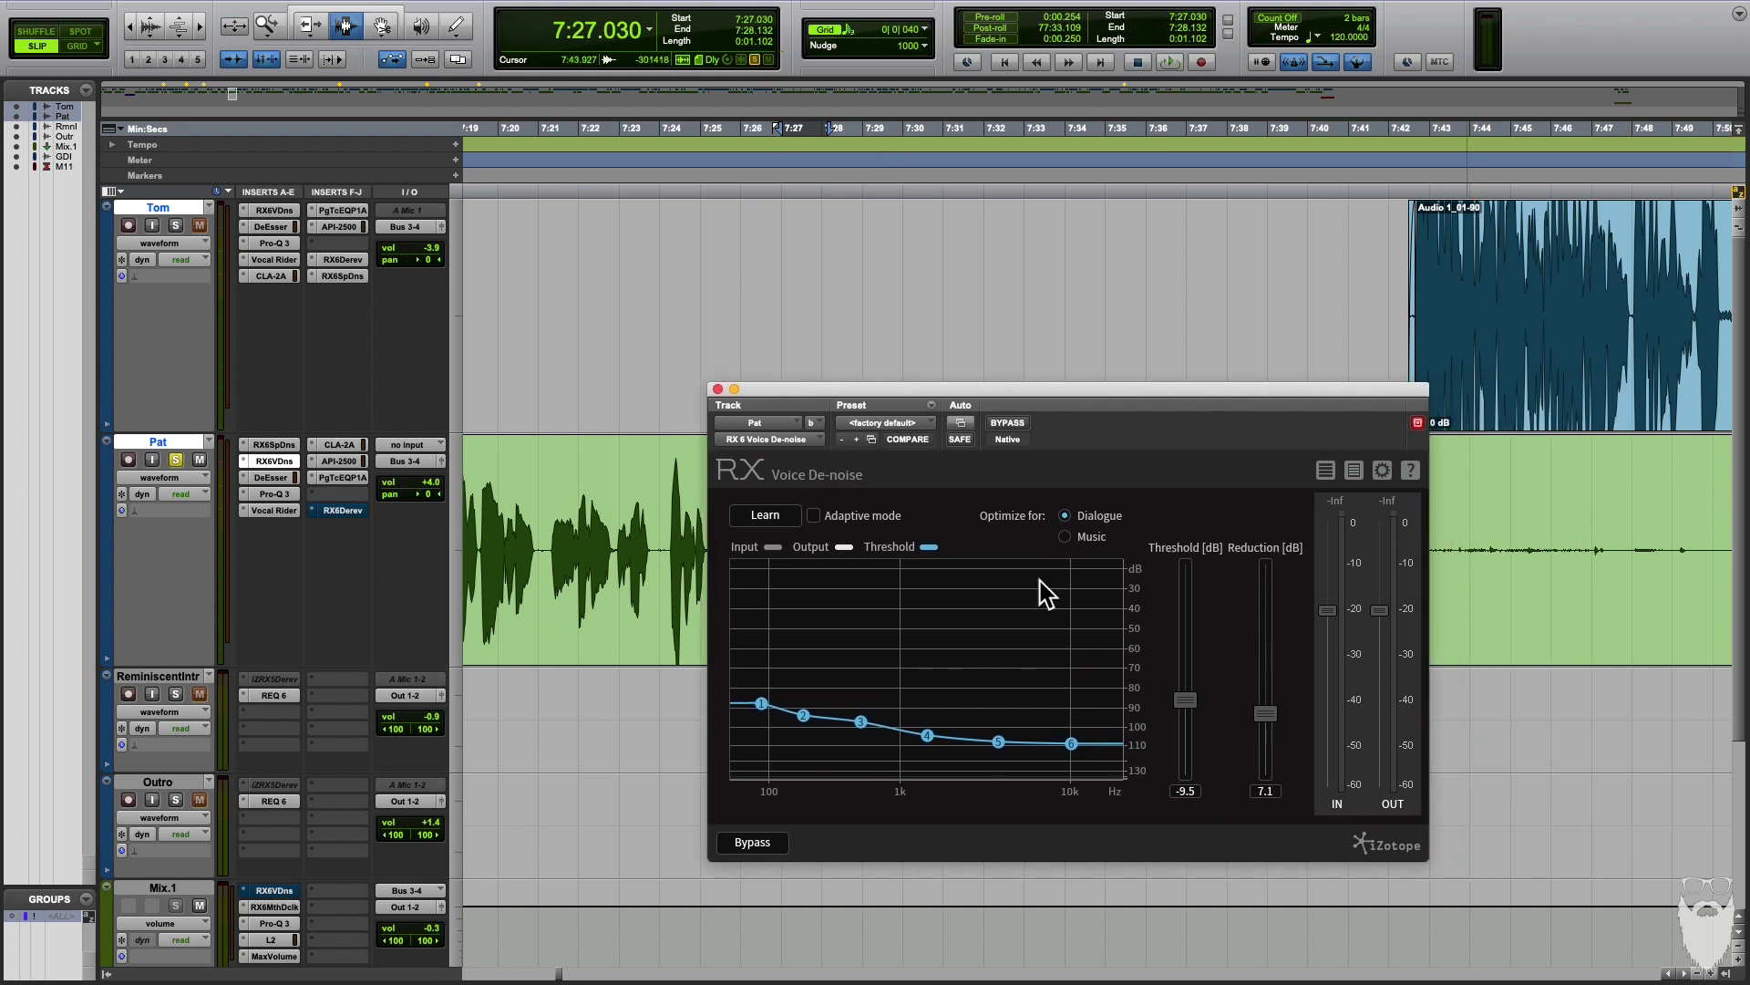
{"action": "left_click_drag", "start_coordinate": [1039, 390], "coordinate": [1046, 615]}
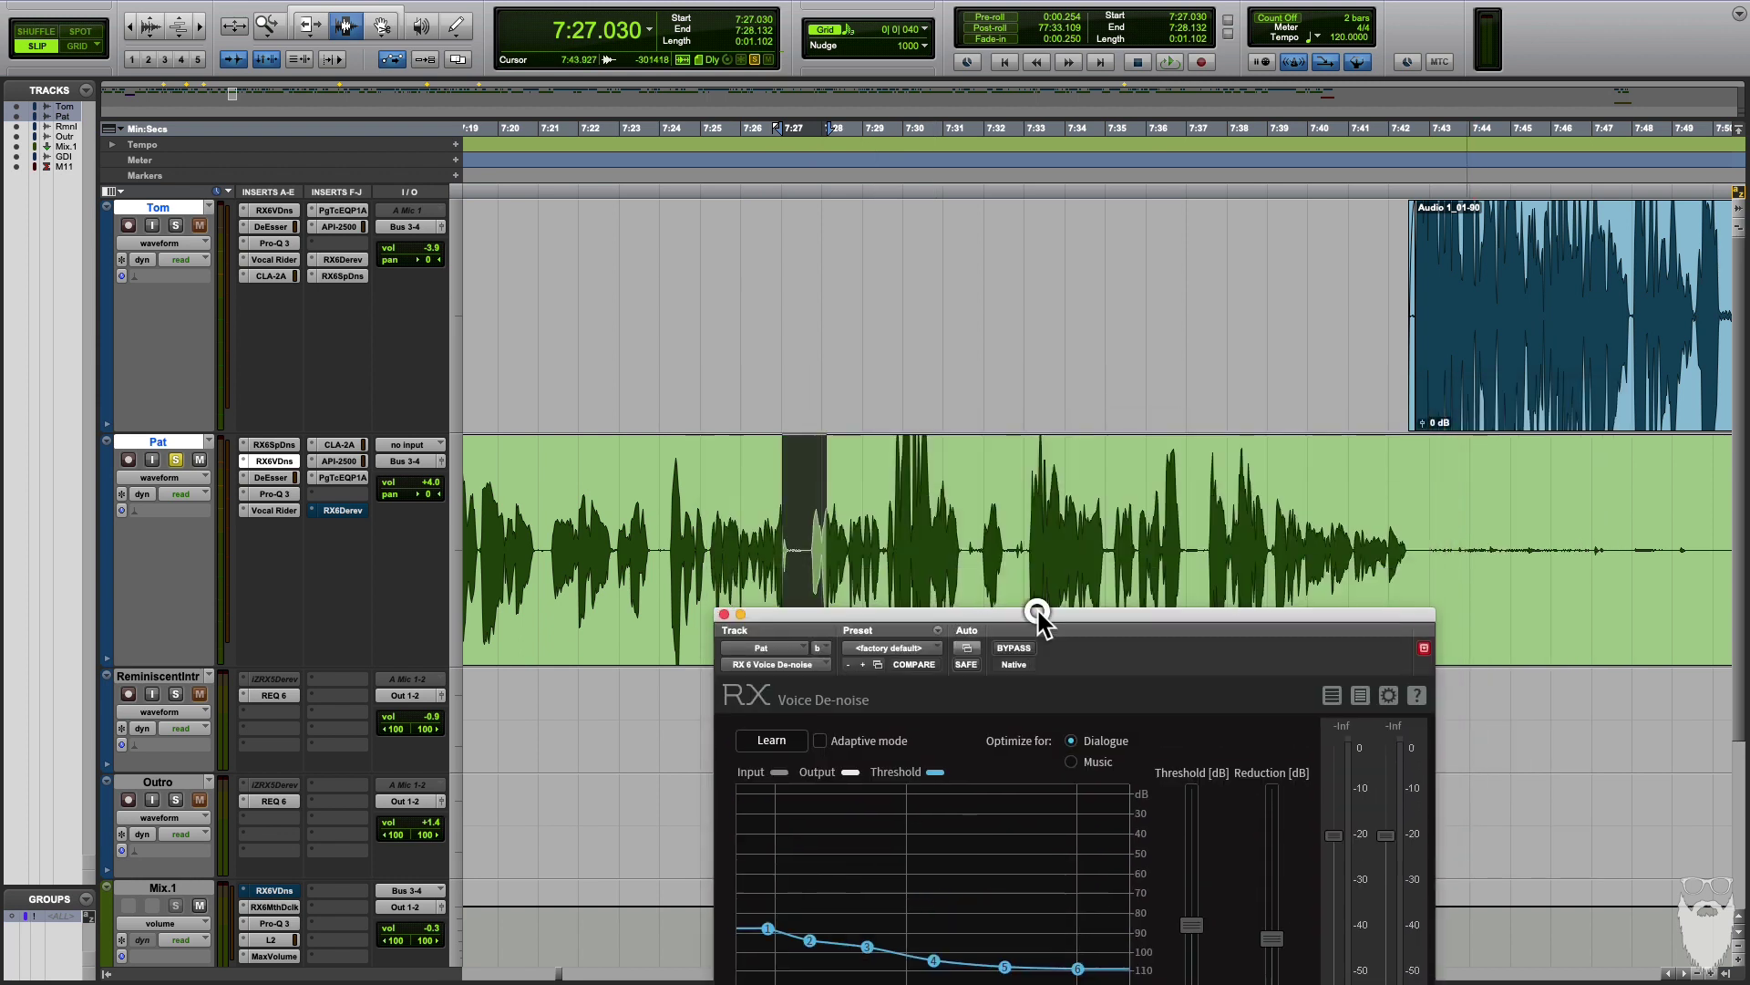
{"action": "left_click", "coordinate": [792, 551]}
{"action": "left_click", "coordinate": [821, 553]}
- Play Pat's dialogue from 7:23.812 through Voice De-noise, then close that plugin window
{"action": "left_click", "coordinate": [653, 563]}
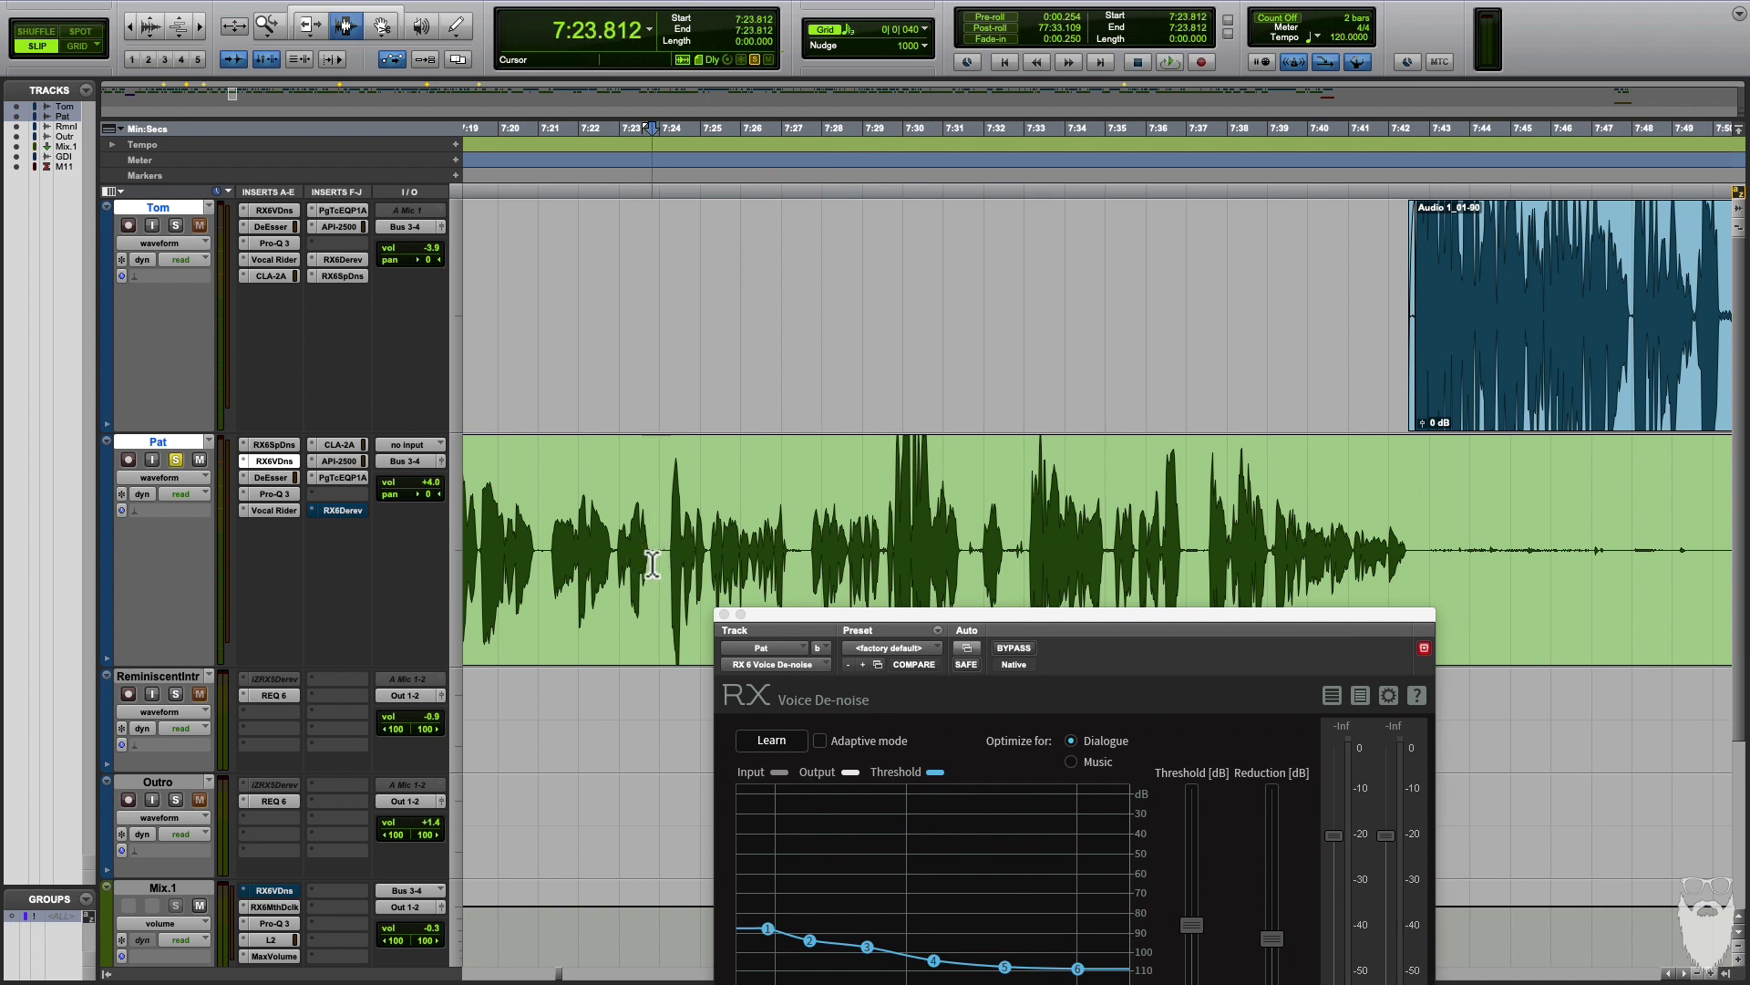
{"action": "key", "text": "space"}
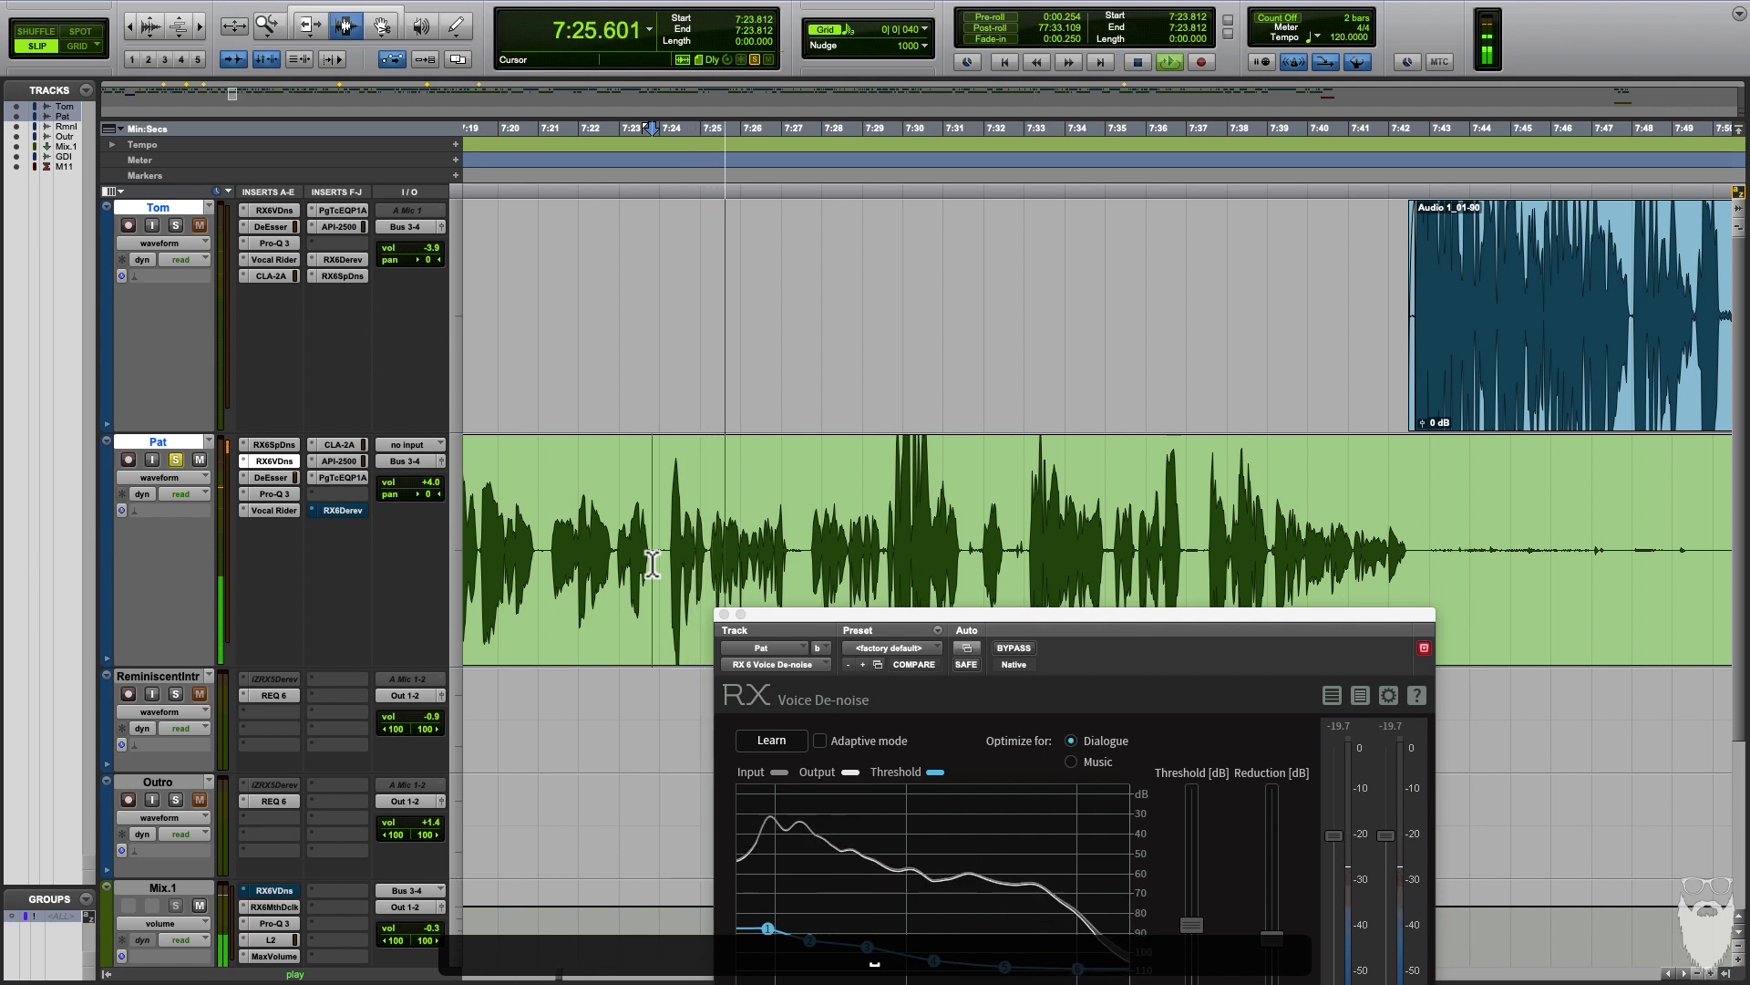
{"action": "key", "text": "space"}
{"action": "left_click_drag", "start_coordinate": [834, 613], "coordinate": [898, 612]}
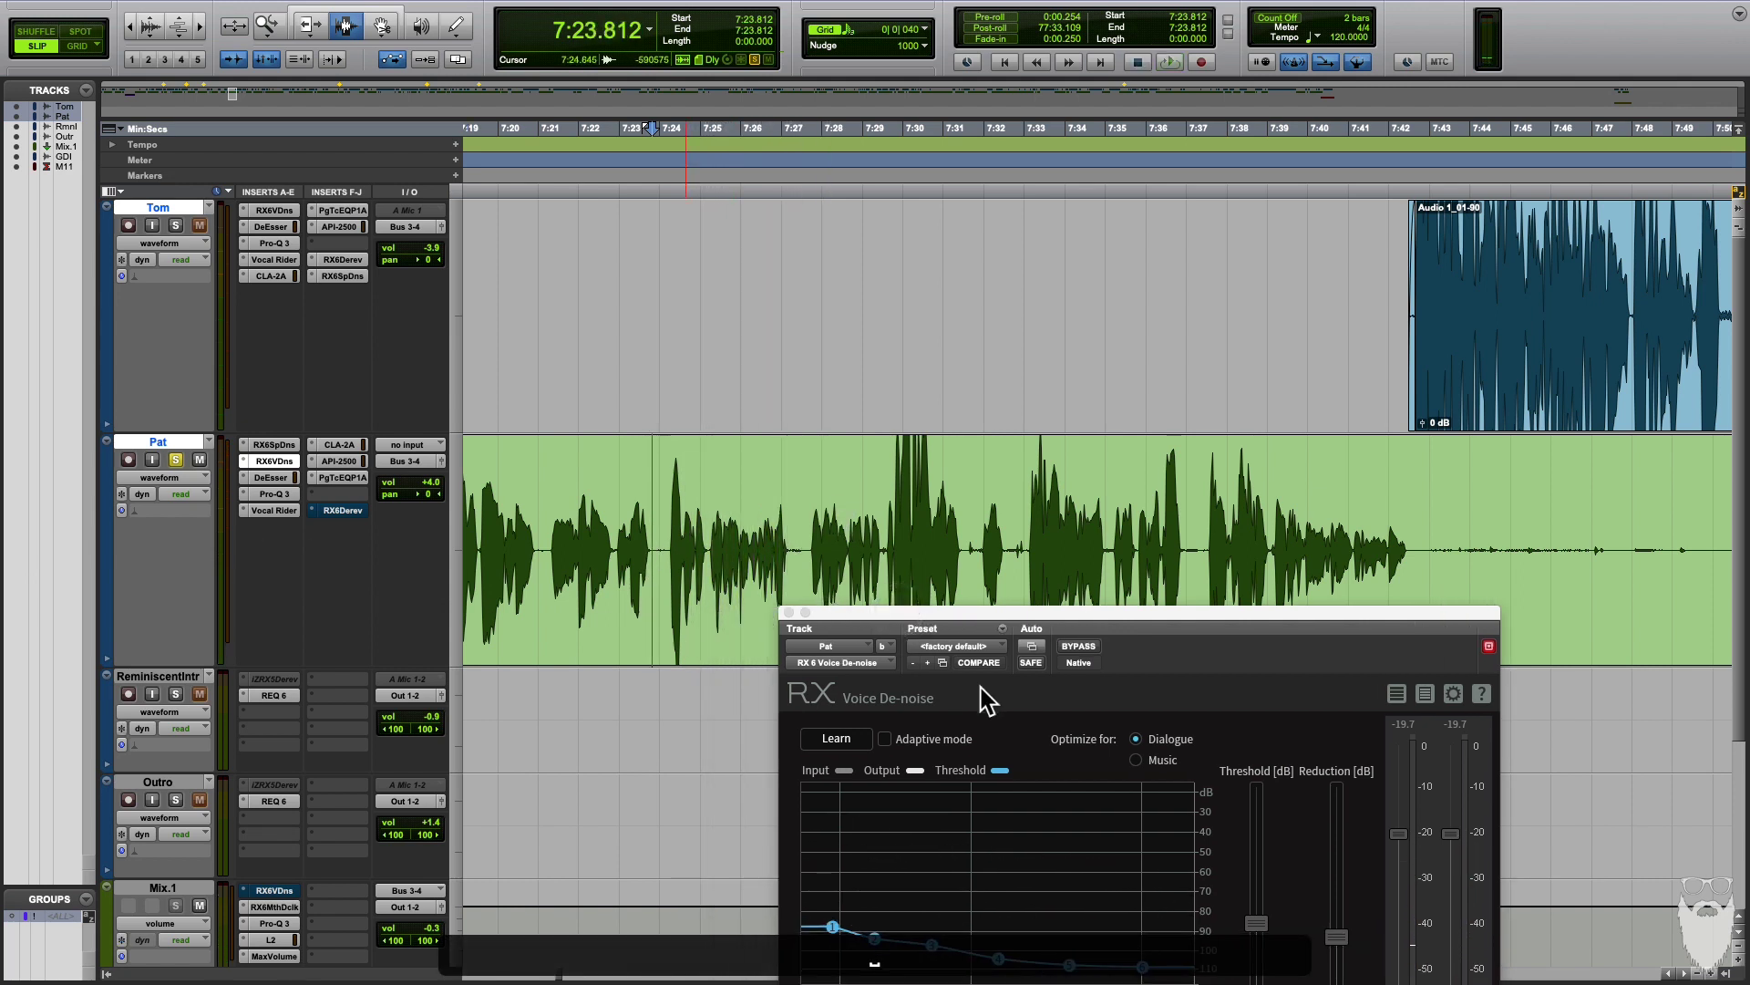
{"action": "left_click", "coordinate": [790, 613]}
{"action": "left_click", "coordinate": [357, 510]}
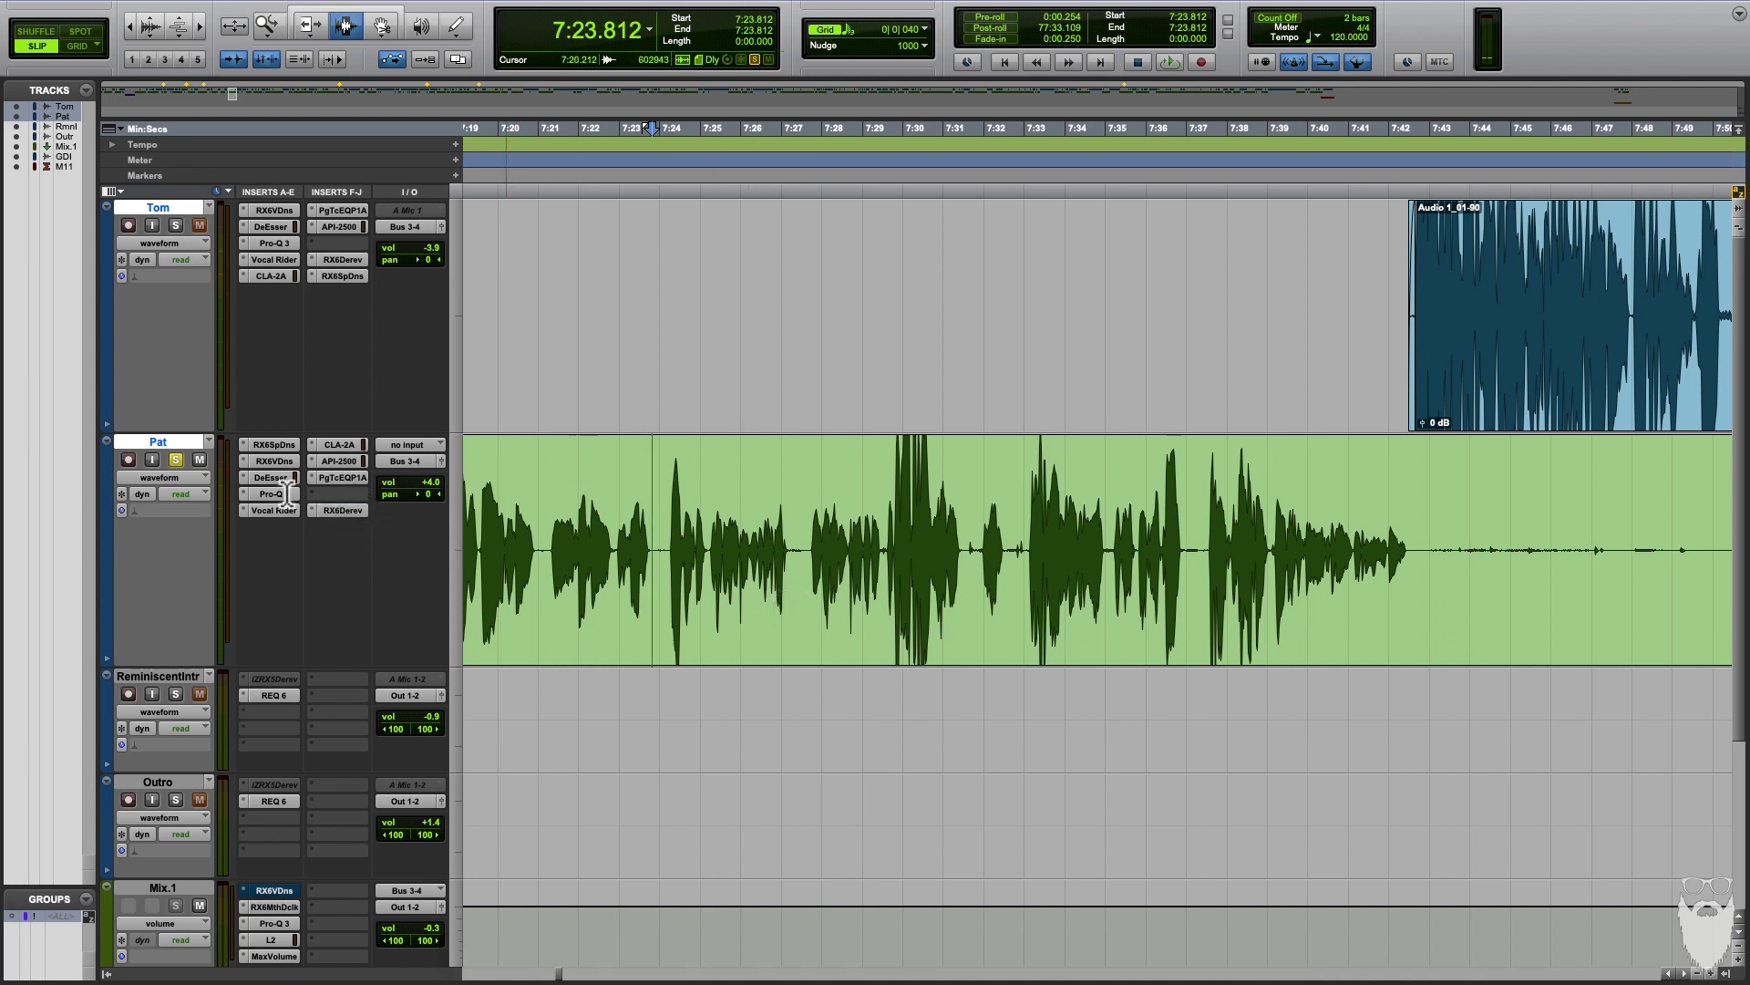
- Open Pat's RX 6 De-reverb and position its window clear of the tracks
{"action": "left_click", "coordinate": [332, 508]}
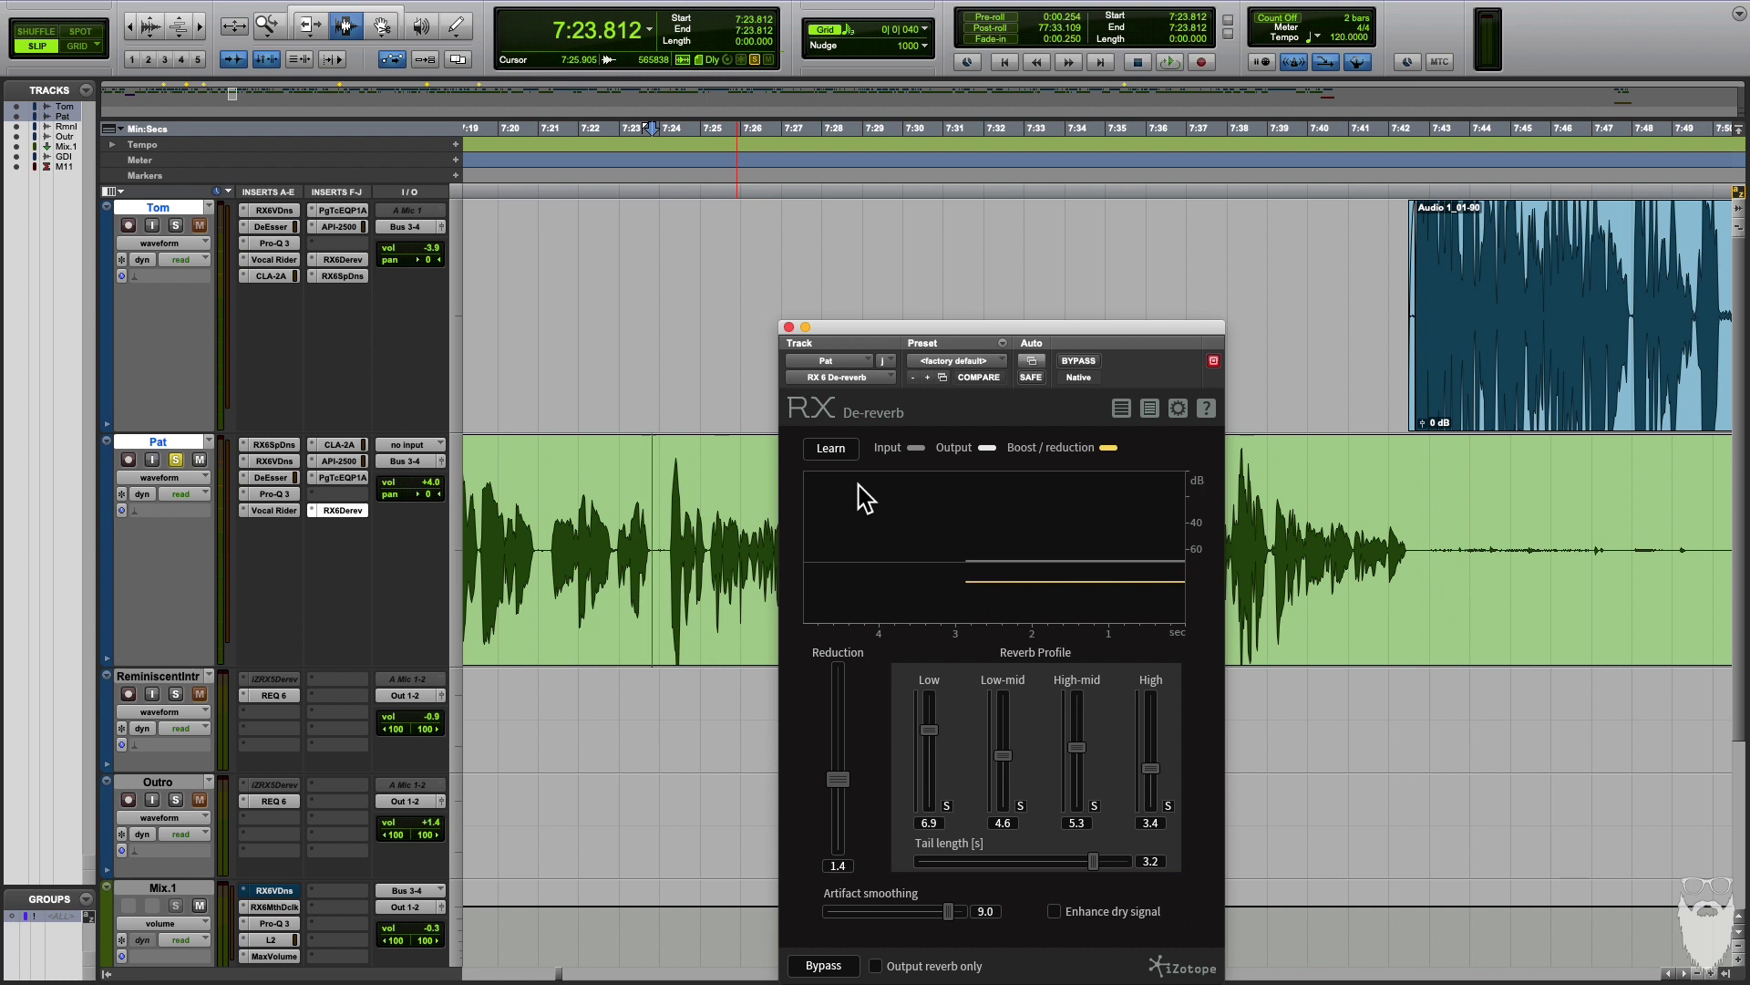
{"action": "left_click_drag", "start_coordinate": [1007, 328], "coordinate": [713, 209]}
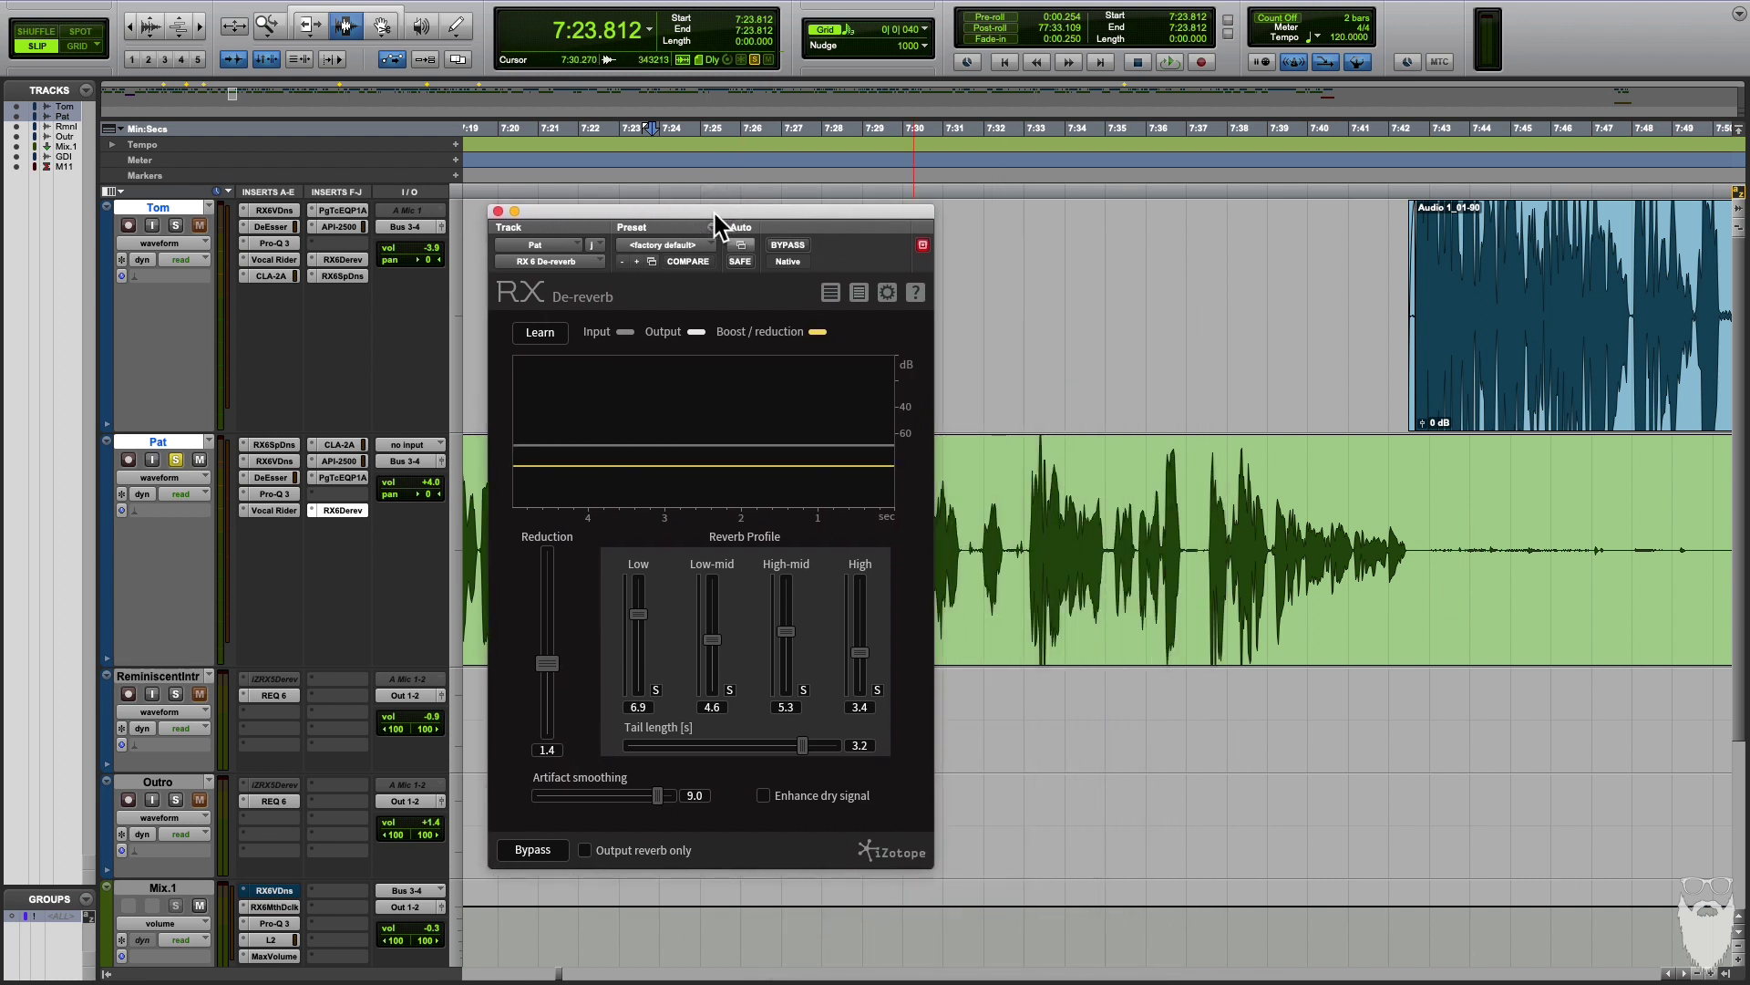
{"action": "left_click_drag", "start_coordinate": [713, 213], "coordinate": [814, 211]}
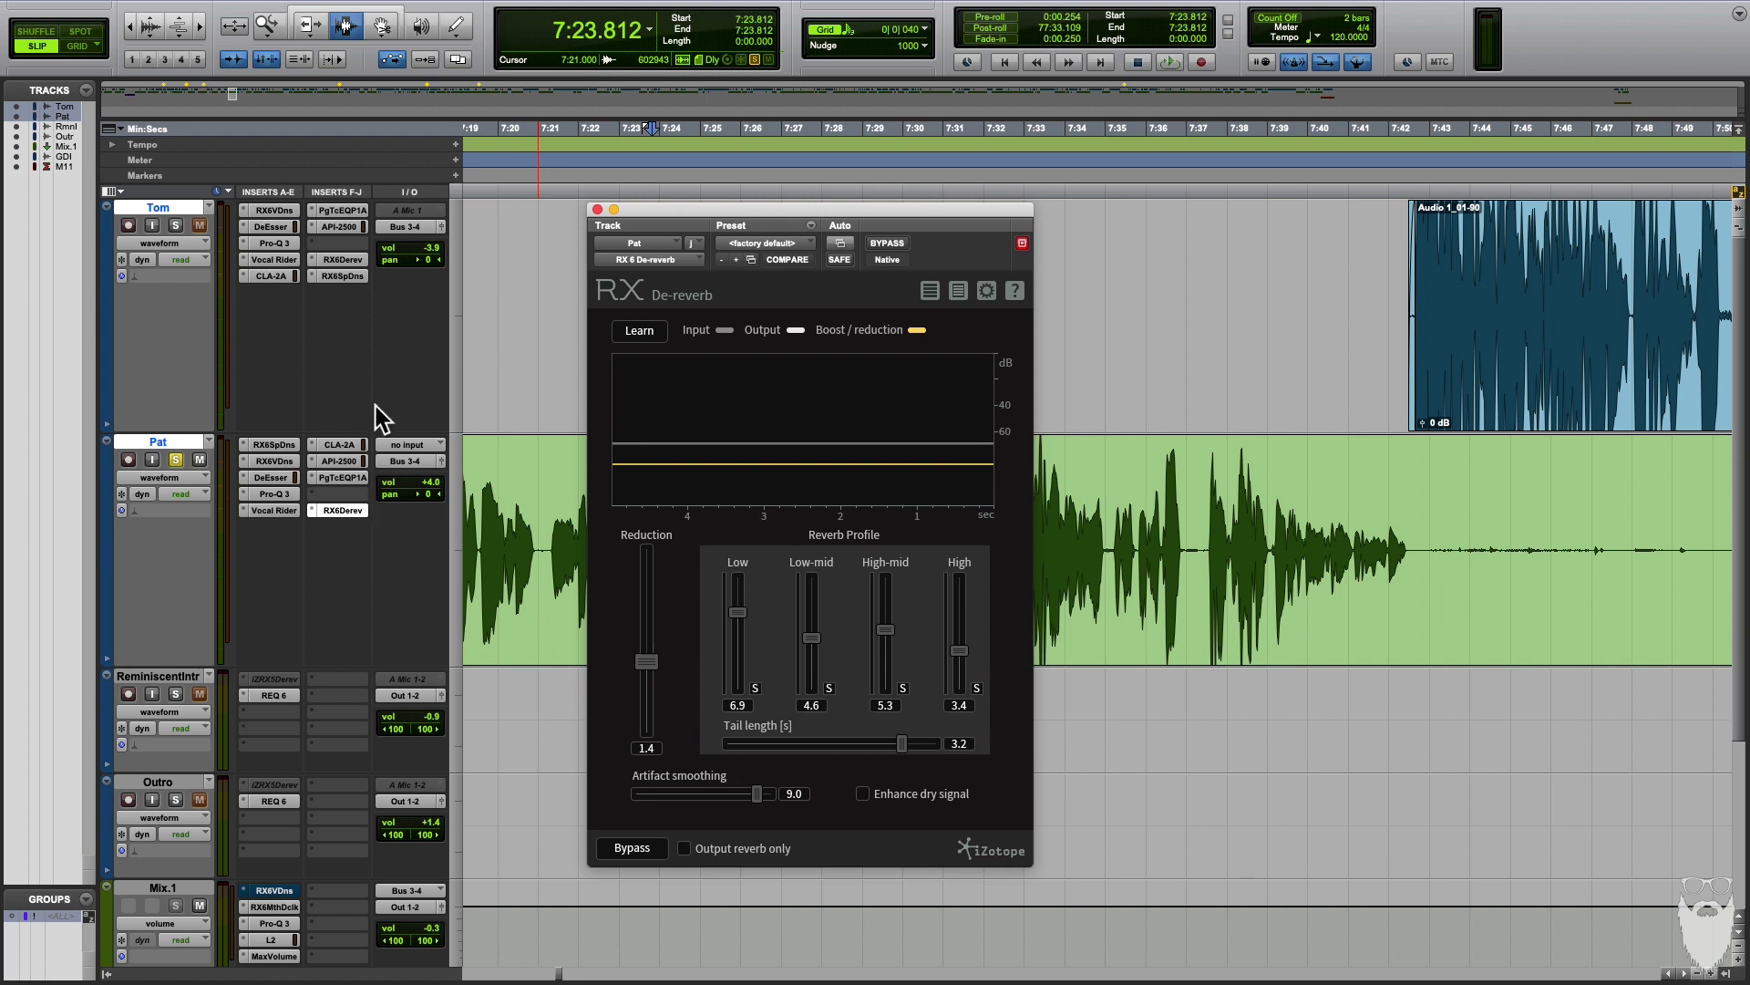
{"action": "left_click_drag", "start_coordinate": [793, 214], "coordinate": [1162, 285]}
- Select Pat's dialogue from 7:18.795 to 7:27.615
{"action": "left_click", "coordinate": [679, 539]}
{"action": "left_click_drag", "start_coordinate": [557, 538], "coordinate": [563, 538]}
{"action": "left_click_drag", "start_coordinate": [1020, 292], "coordinate": [1185, 264]}
{"action": "left_click", "coordinate": [906, 336]}
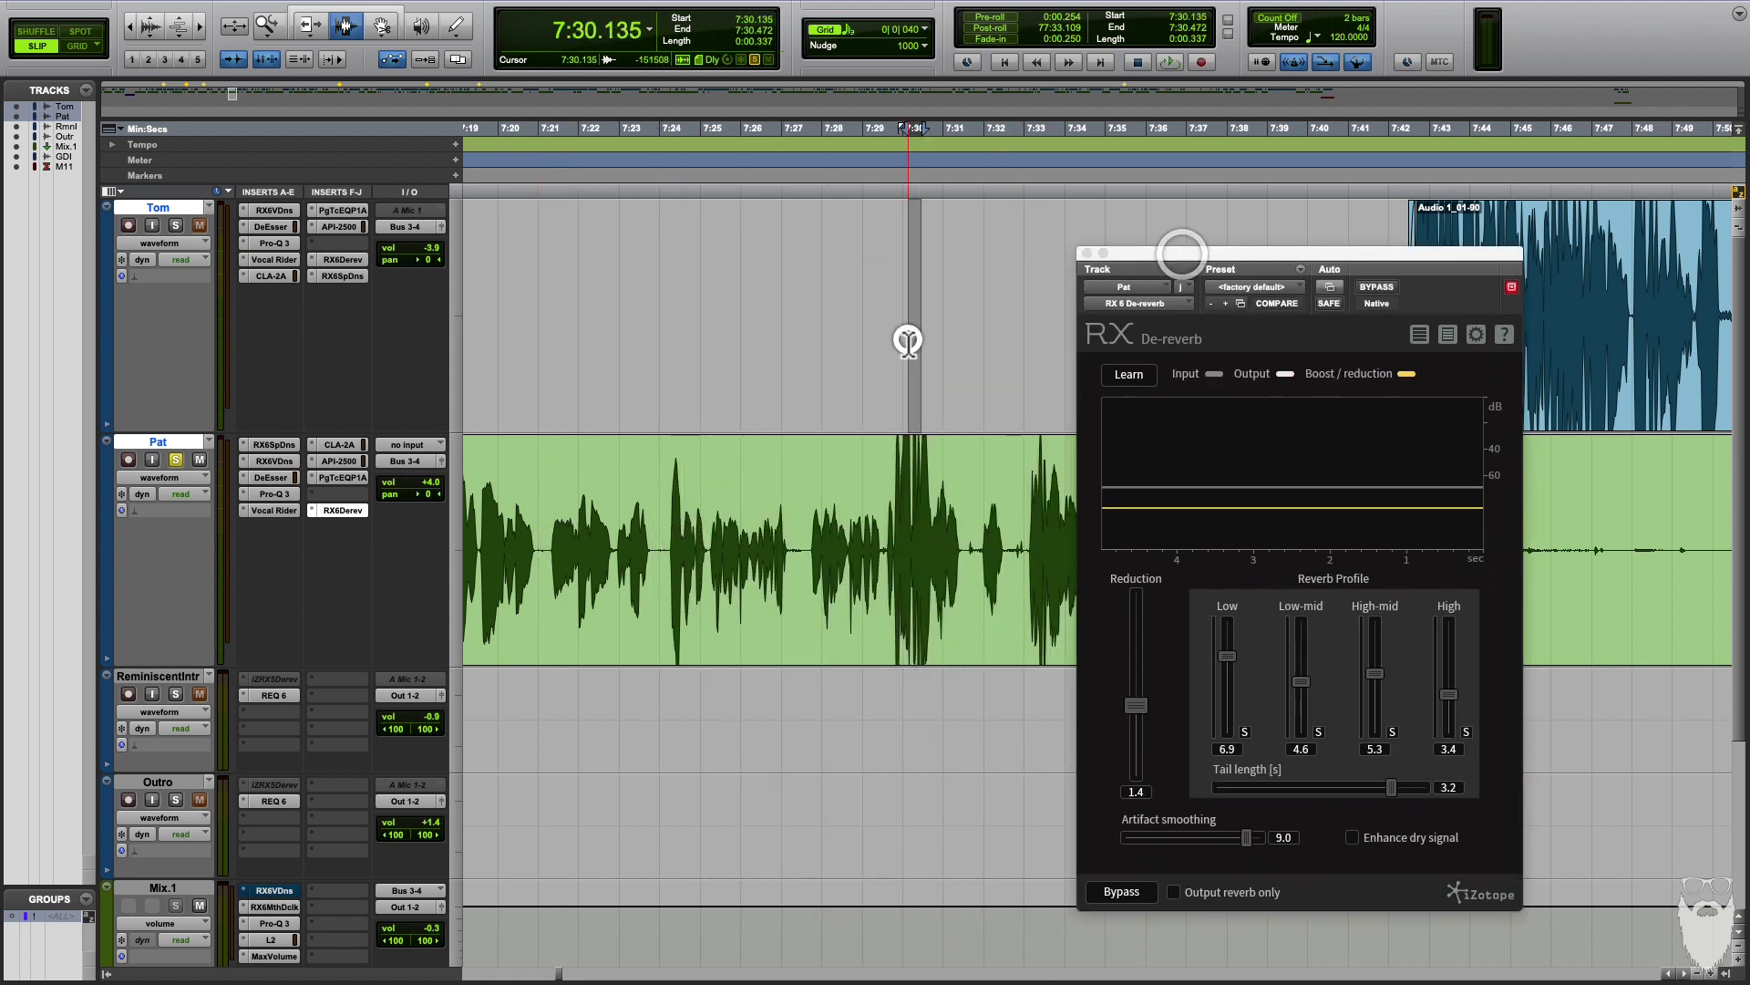
{"action": "key", "text": "r"}
{"action": "key", "text": "r"}
{"action": "left_click", "coordinate": [1004, 560]}
{"action": "left_click", "coordinate": [959, 544]}
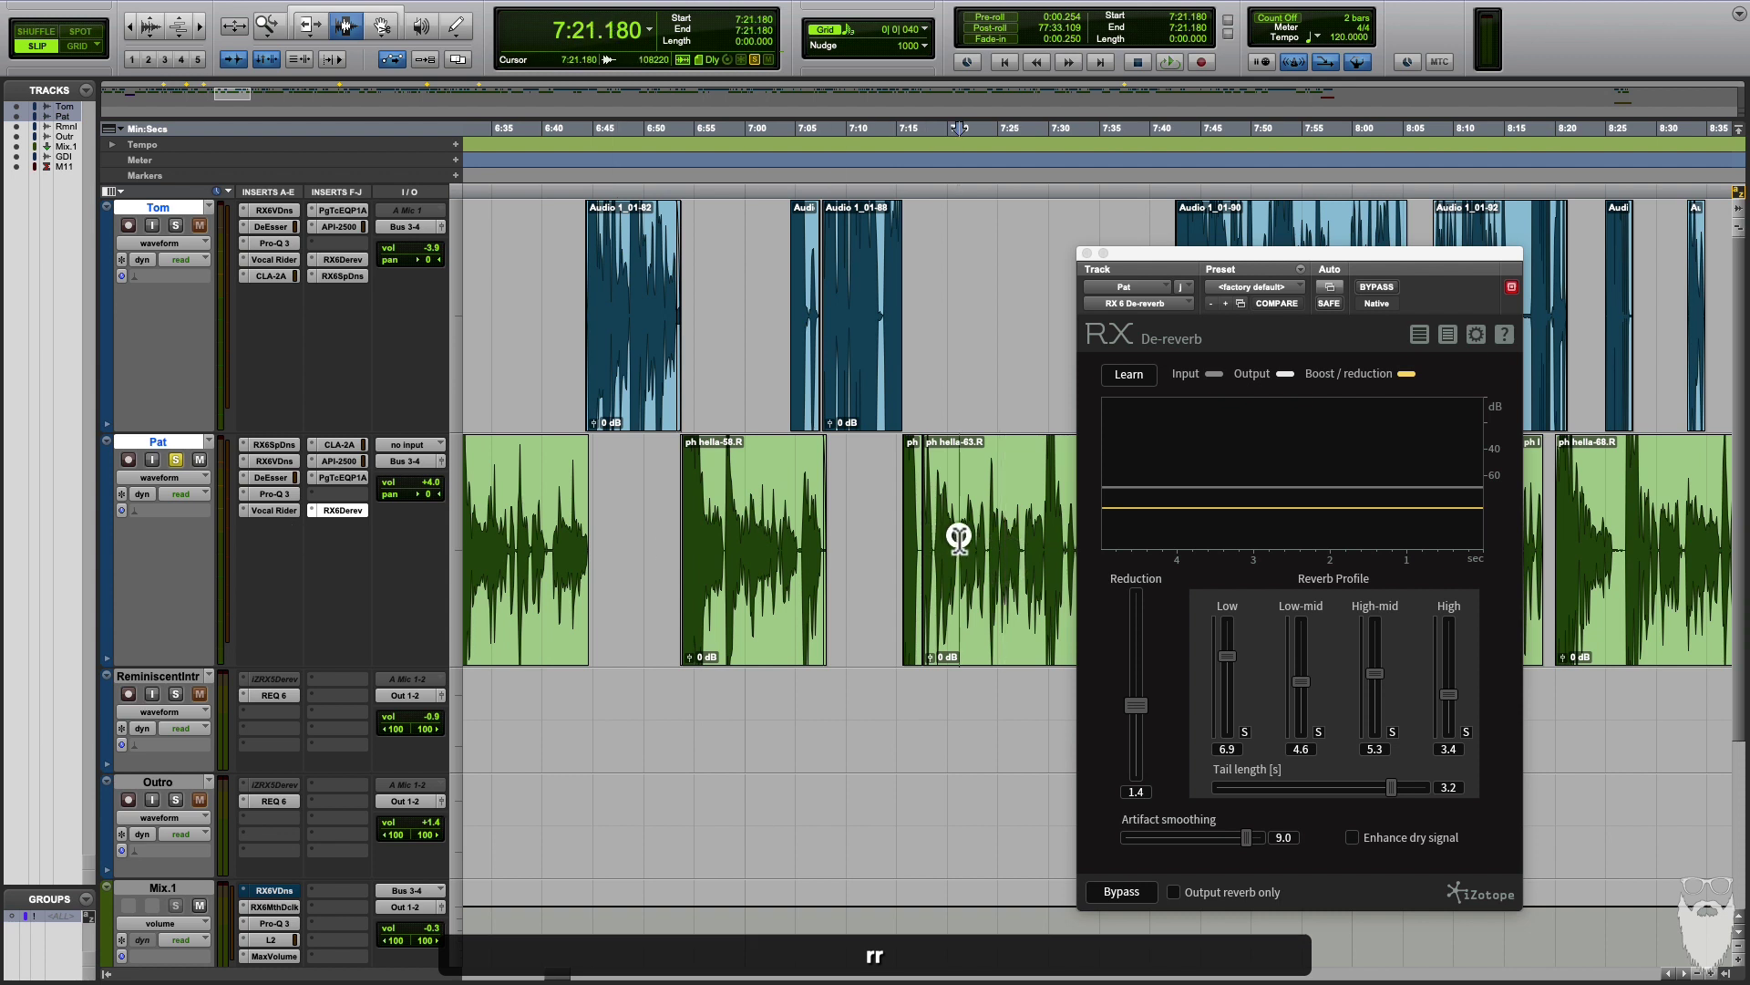
{"action": "key", "text": "t"}
{"action": "key", "text": "t"}
{"action": "left_click_drag", "start_coordinate": [1175, 255], "coordinate": [1363, 254]}
{"action": "left_click_drag", "start_coordinate": [1102, 351], "coordinate": [1109, 352]}
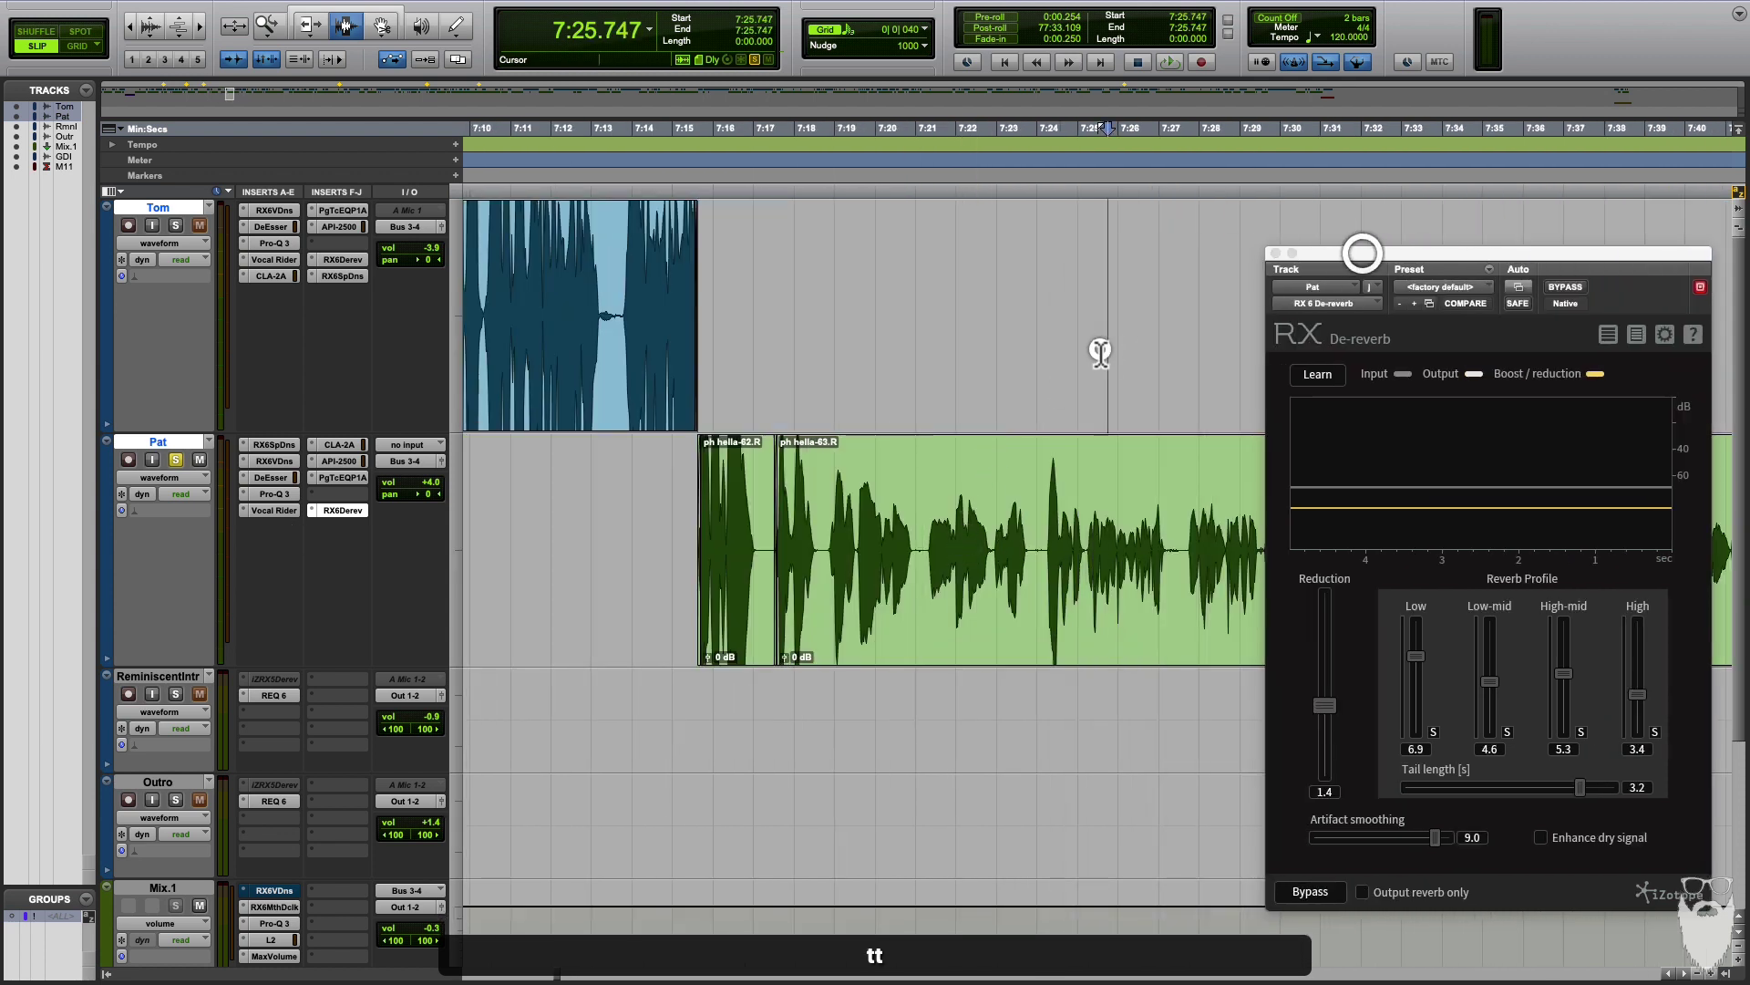
{"action": "key", "text": "r"}
{"action": "left_click_drag", "start_coordinate": [961, 558], "coordinate": [1140, 575]}
- Turn on De-reverb Learn and play the selection
{"action": "left_click_drag", "start_coordinate": [1432, 253], "coordinate": [1364, 185]}
{"action": "left_click", "coordinate": [1251, 305]}
{"action": "key", "text": "space"}
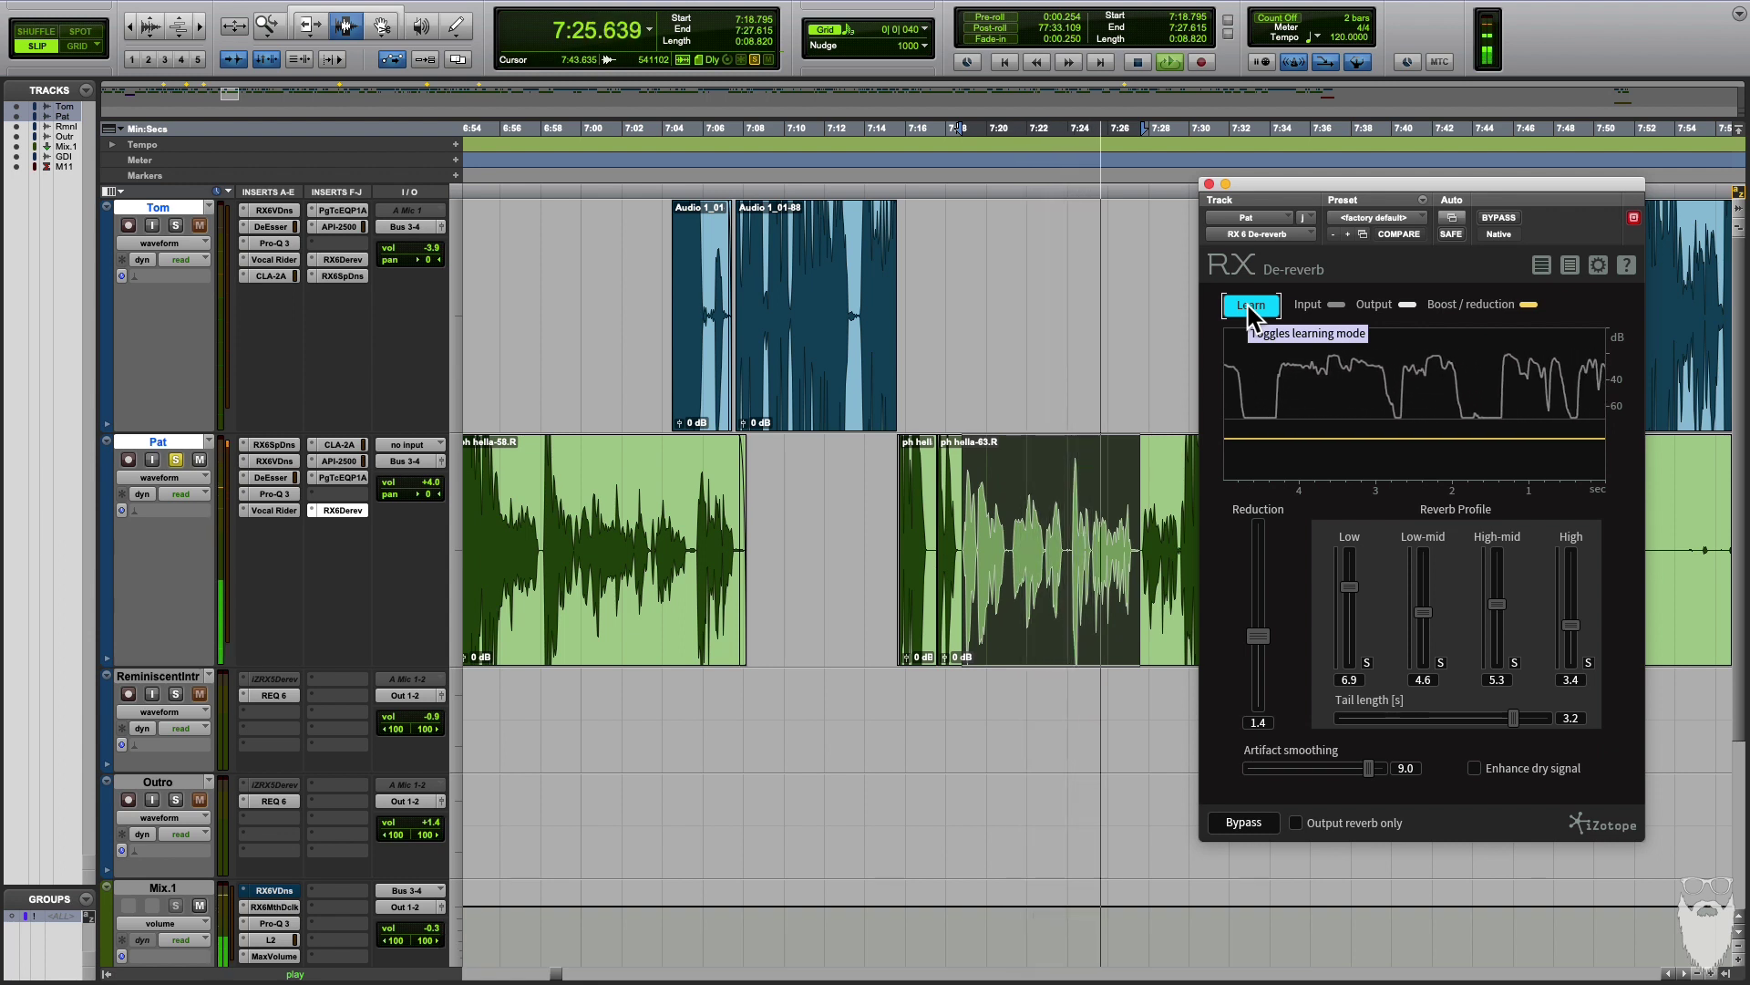
- End De-reverb learning with bands at 4.0, 3.0, 3.8 and 3.2, and stop playback
{"action": "left_click", "coordinate": [1251, 306]}
{"action": "key", "text": "space"}
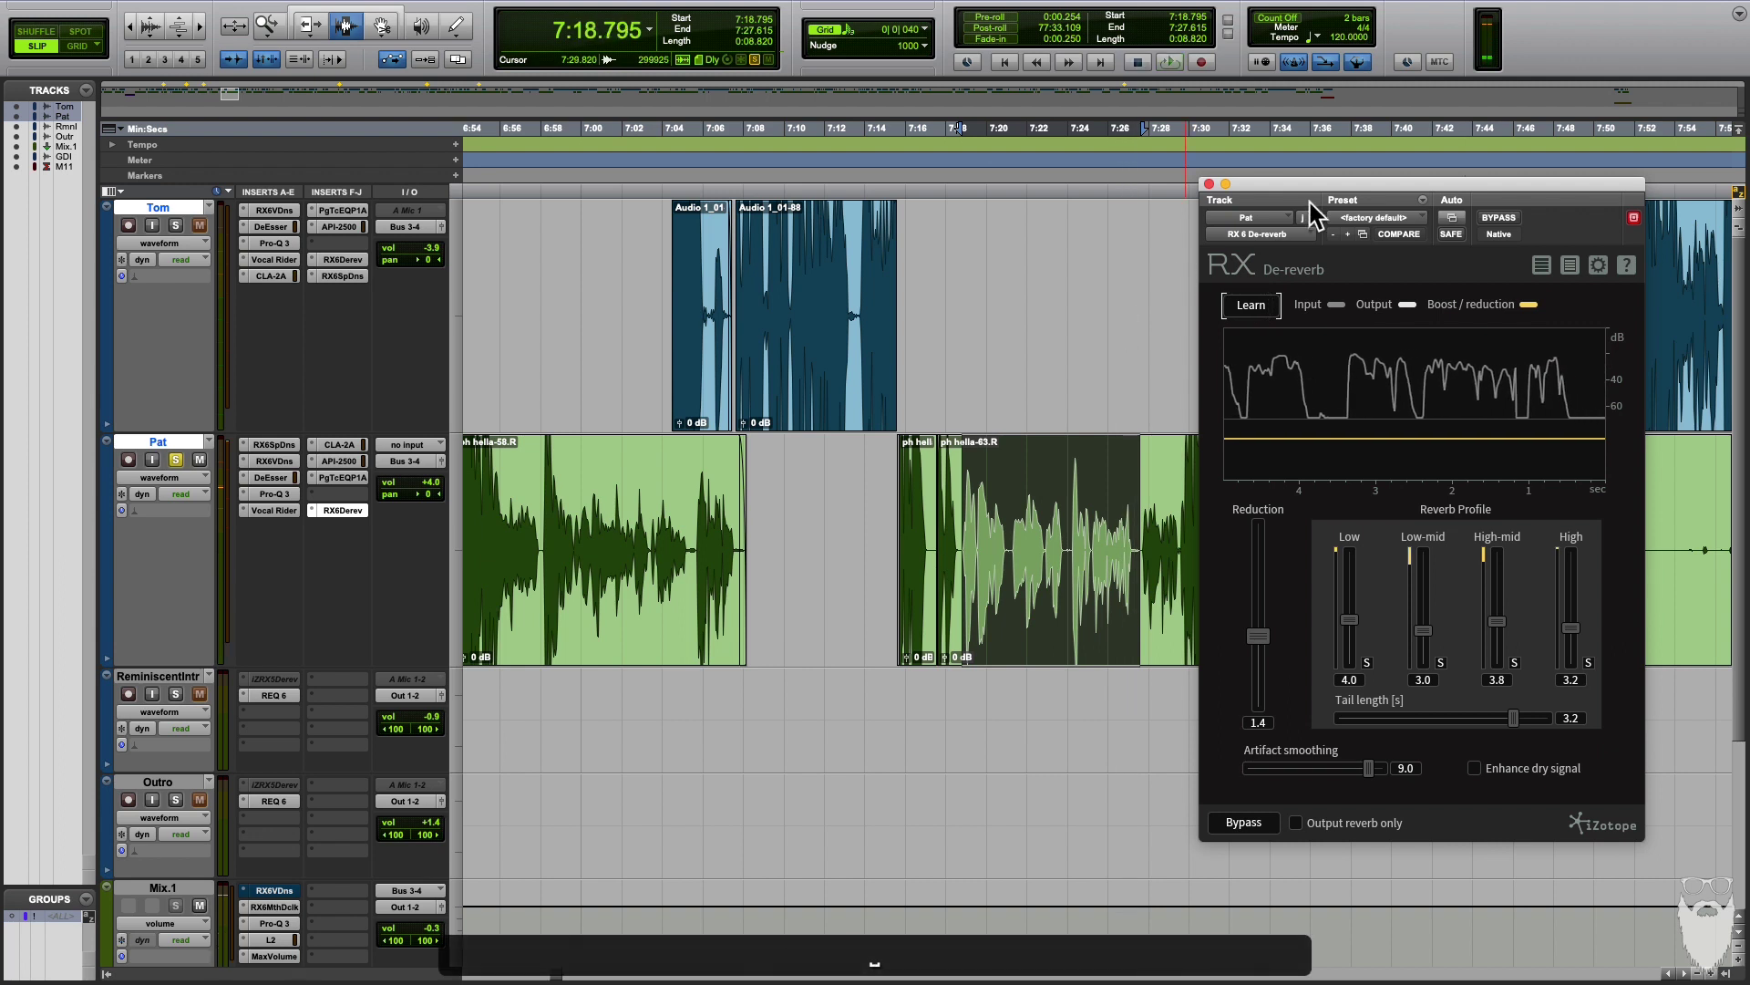
{"action": "left_click_drag", "start_coordinate": [1310, 186], "coordinate": [1225, 166]}
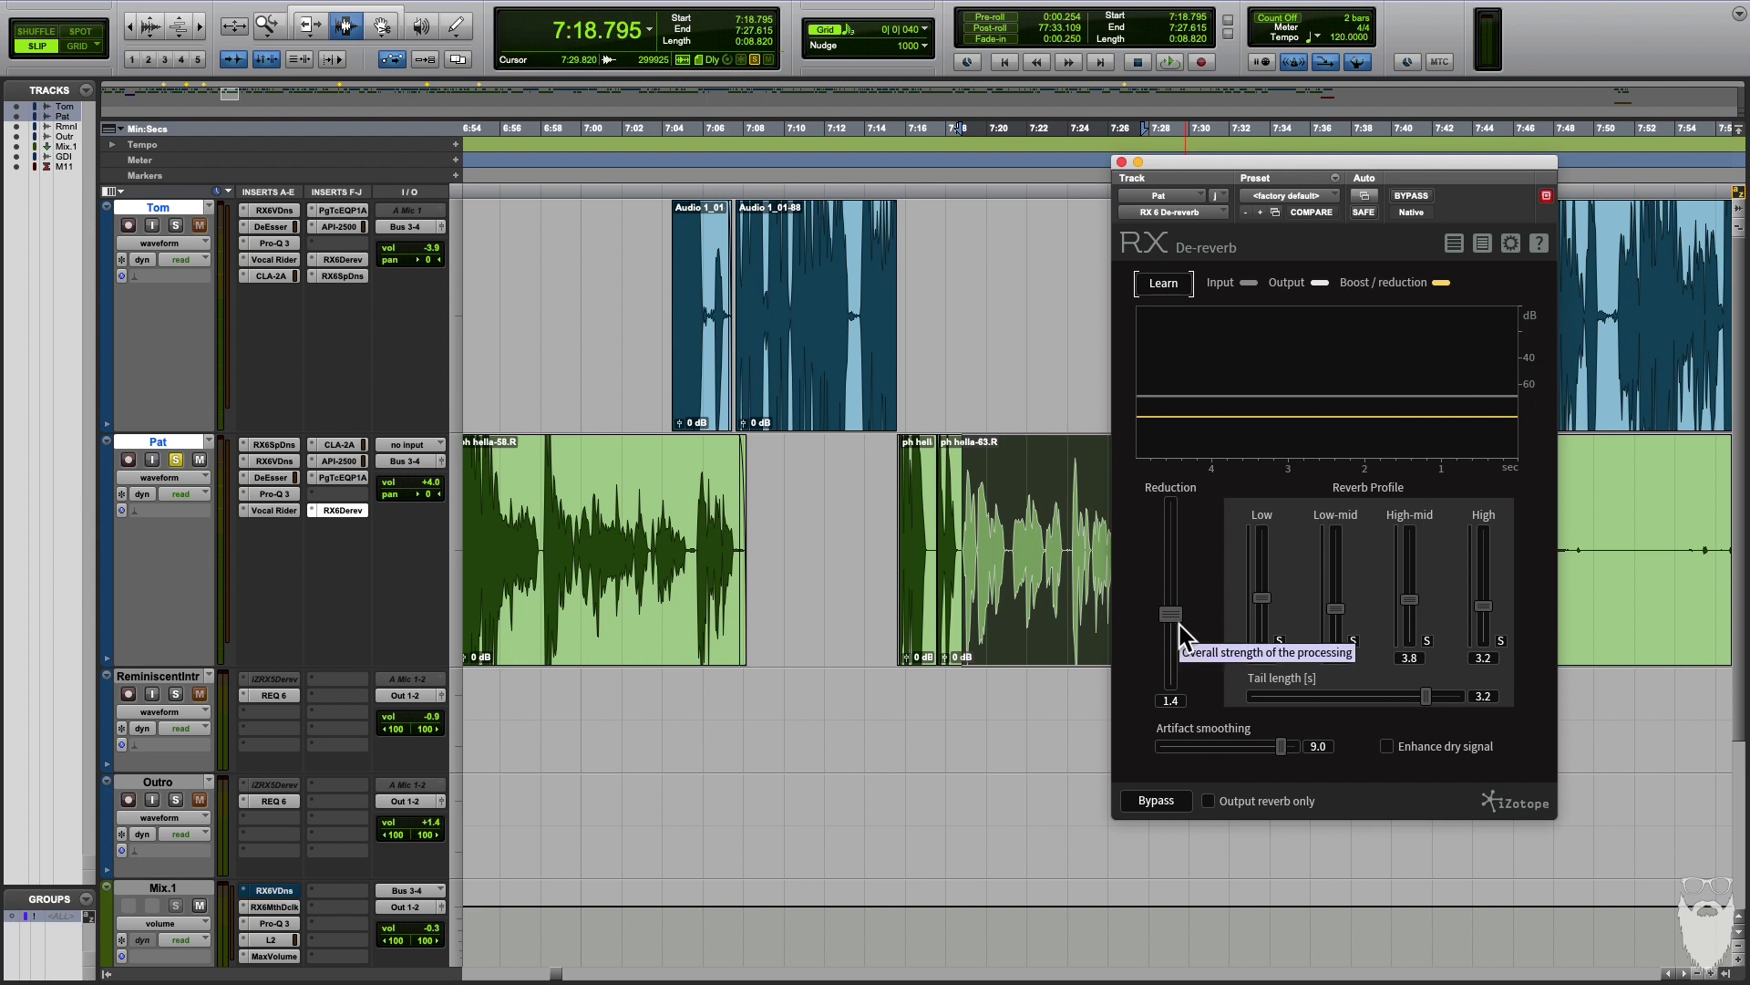
{"action": "left_click", "coordinate": [973, 558]}
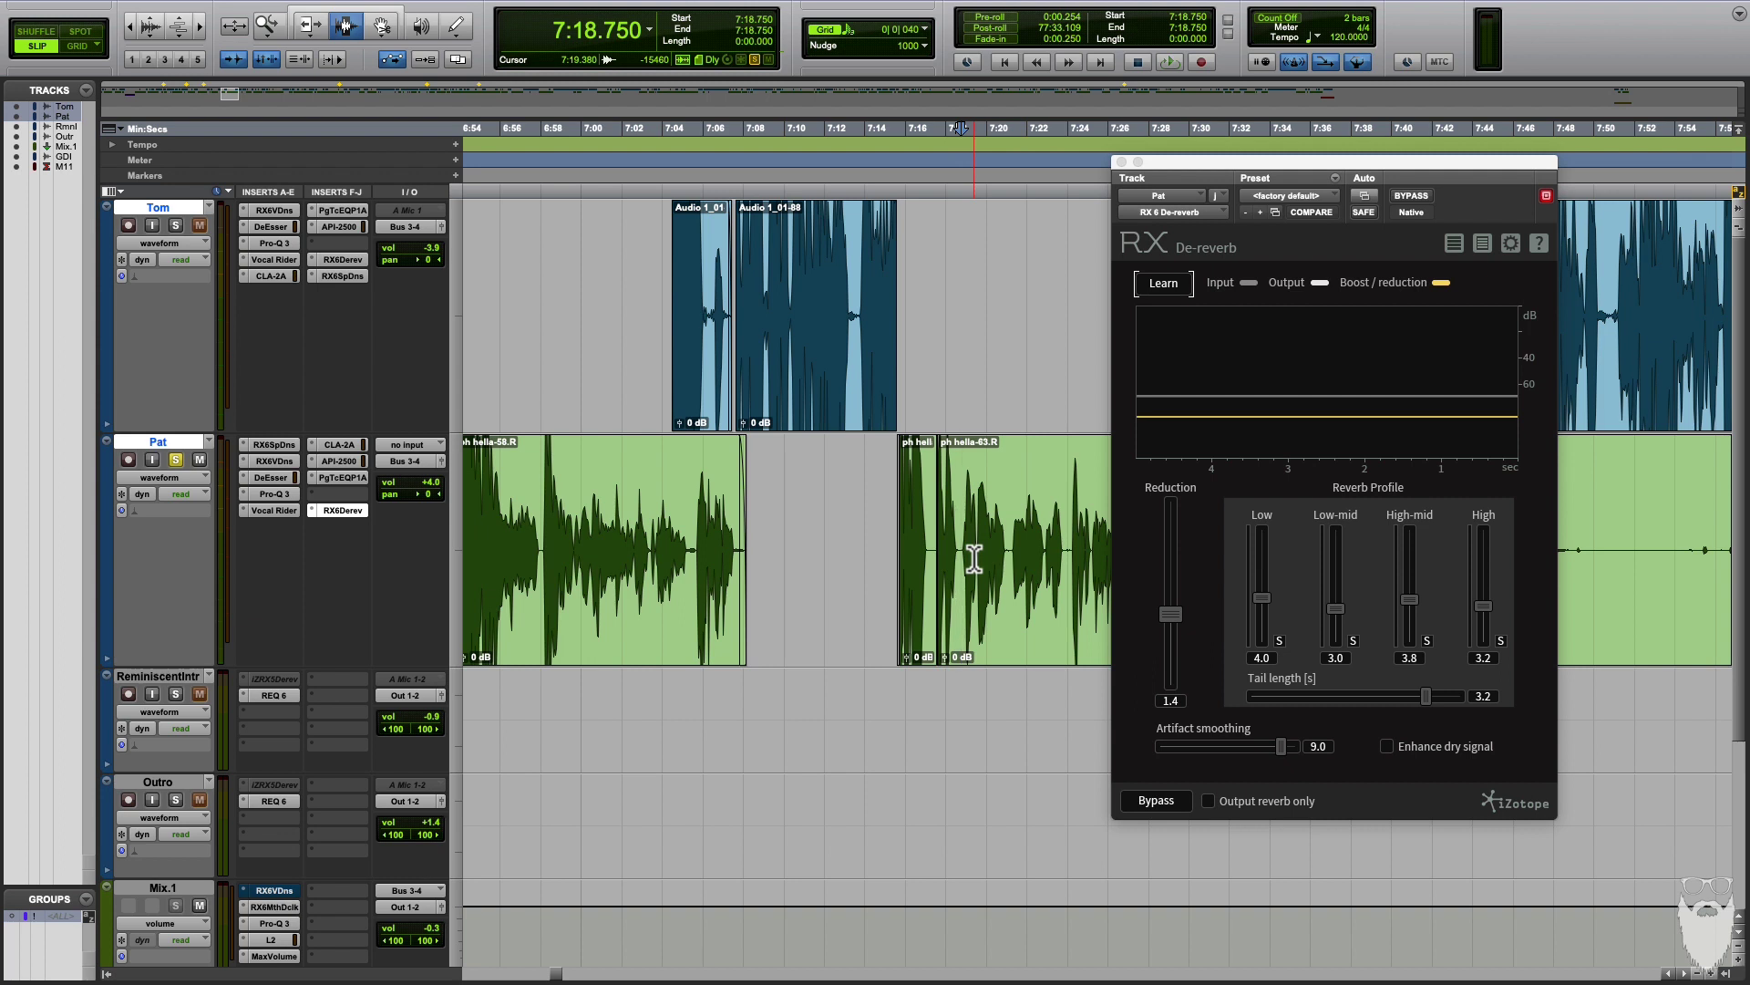
{"action": "left_click", "coordinate": [976, 547]}
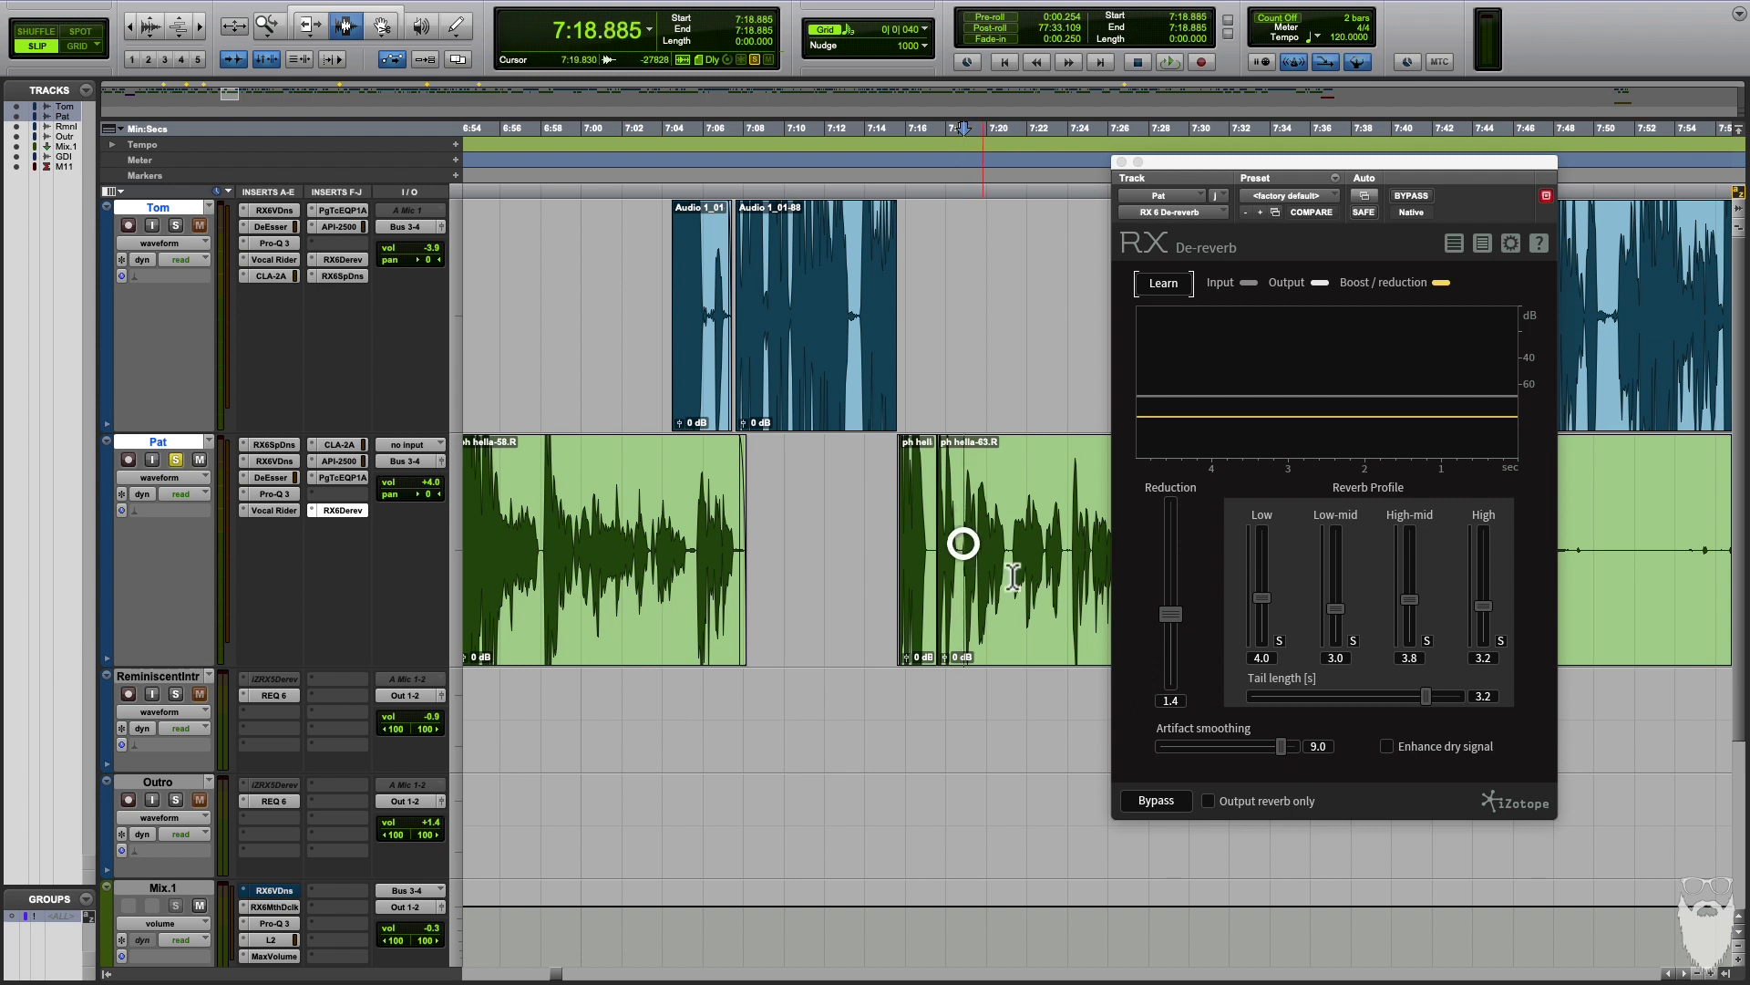
{"action": "left_click", "coordinate": [1170, 700]}
{"action": "key", "text": "Return"}
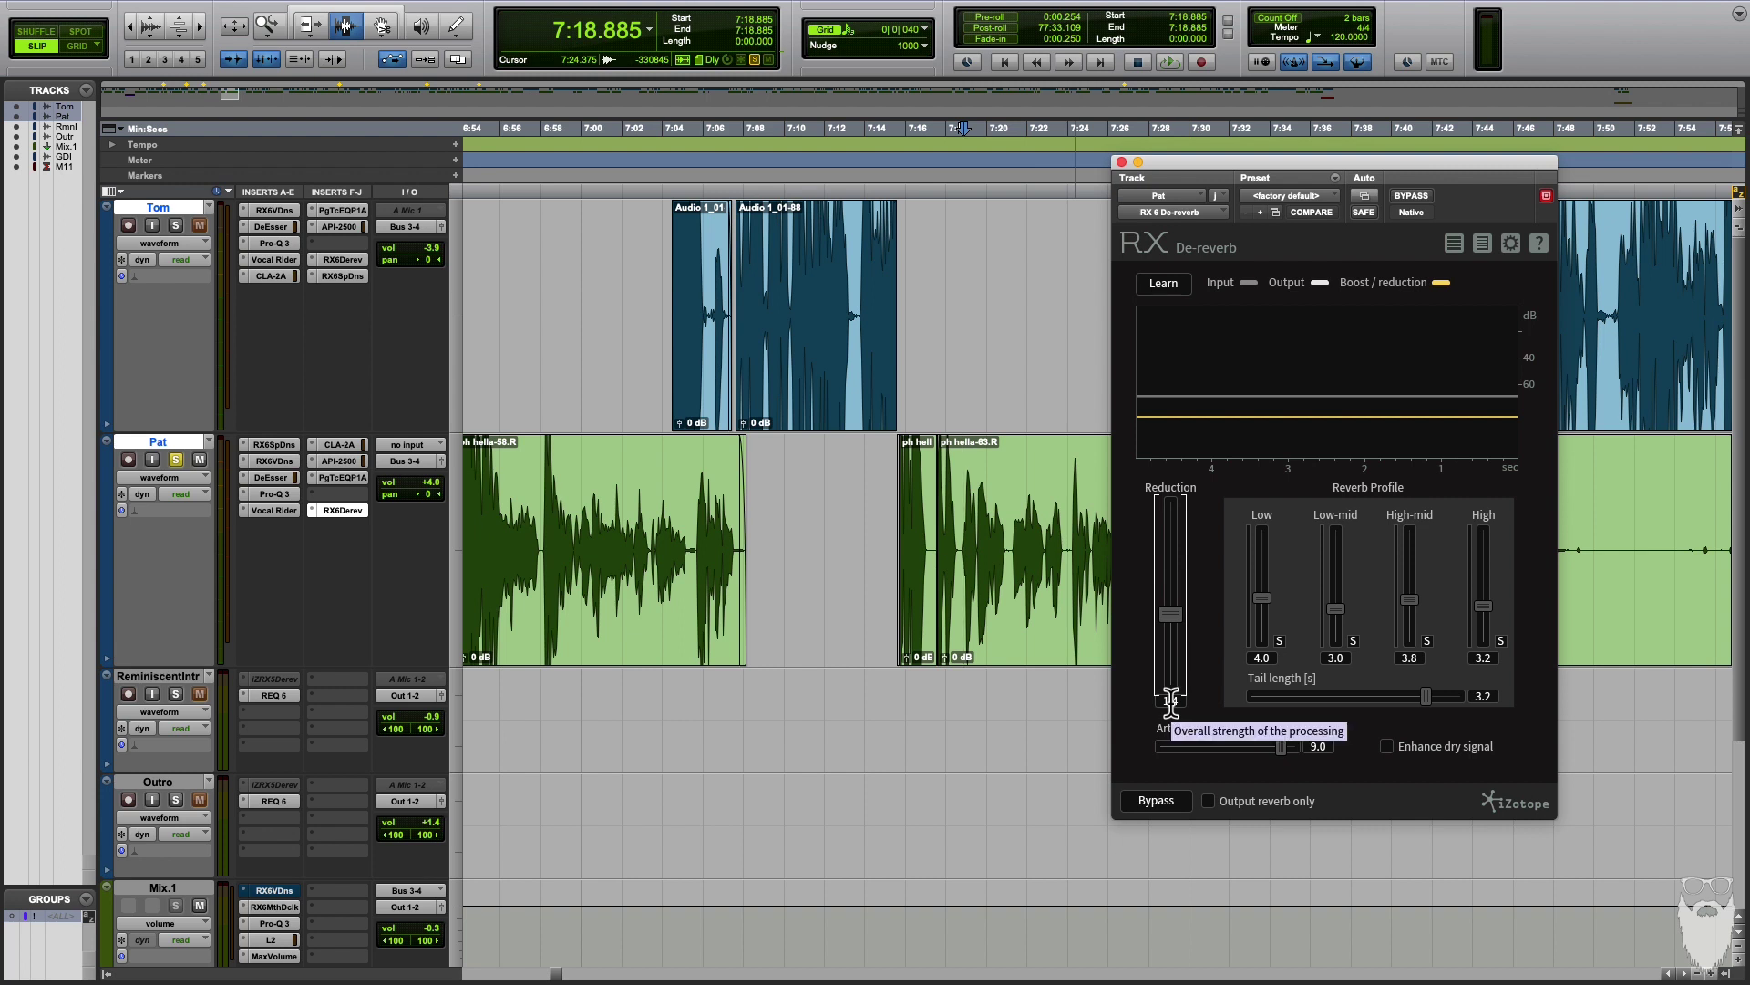
{"action": "left_click_drag", "start_coordinate": [1171, 638], "coordinate": [1198, 508]}
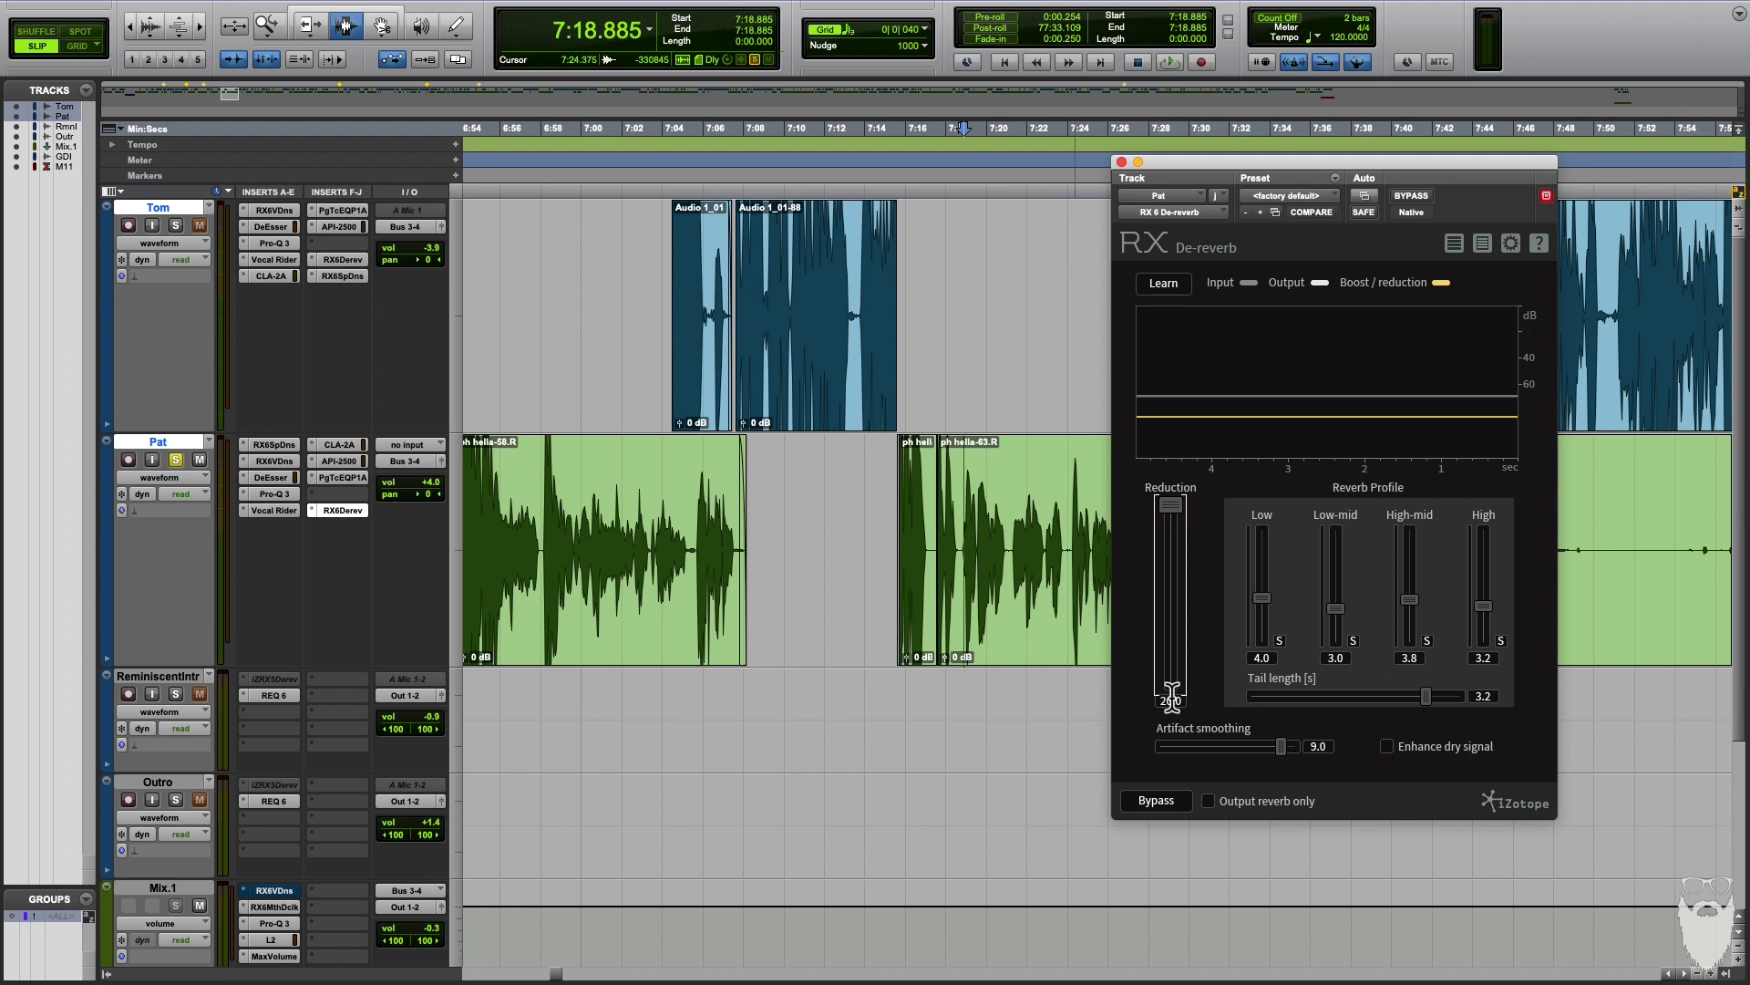
{"action": "type", "text": "1.4"}
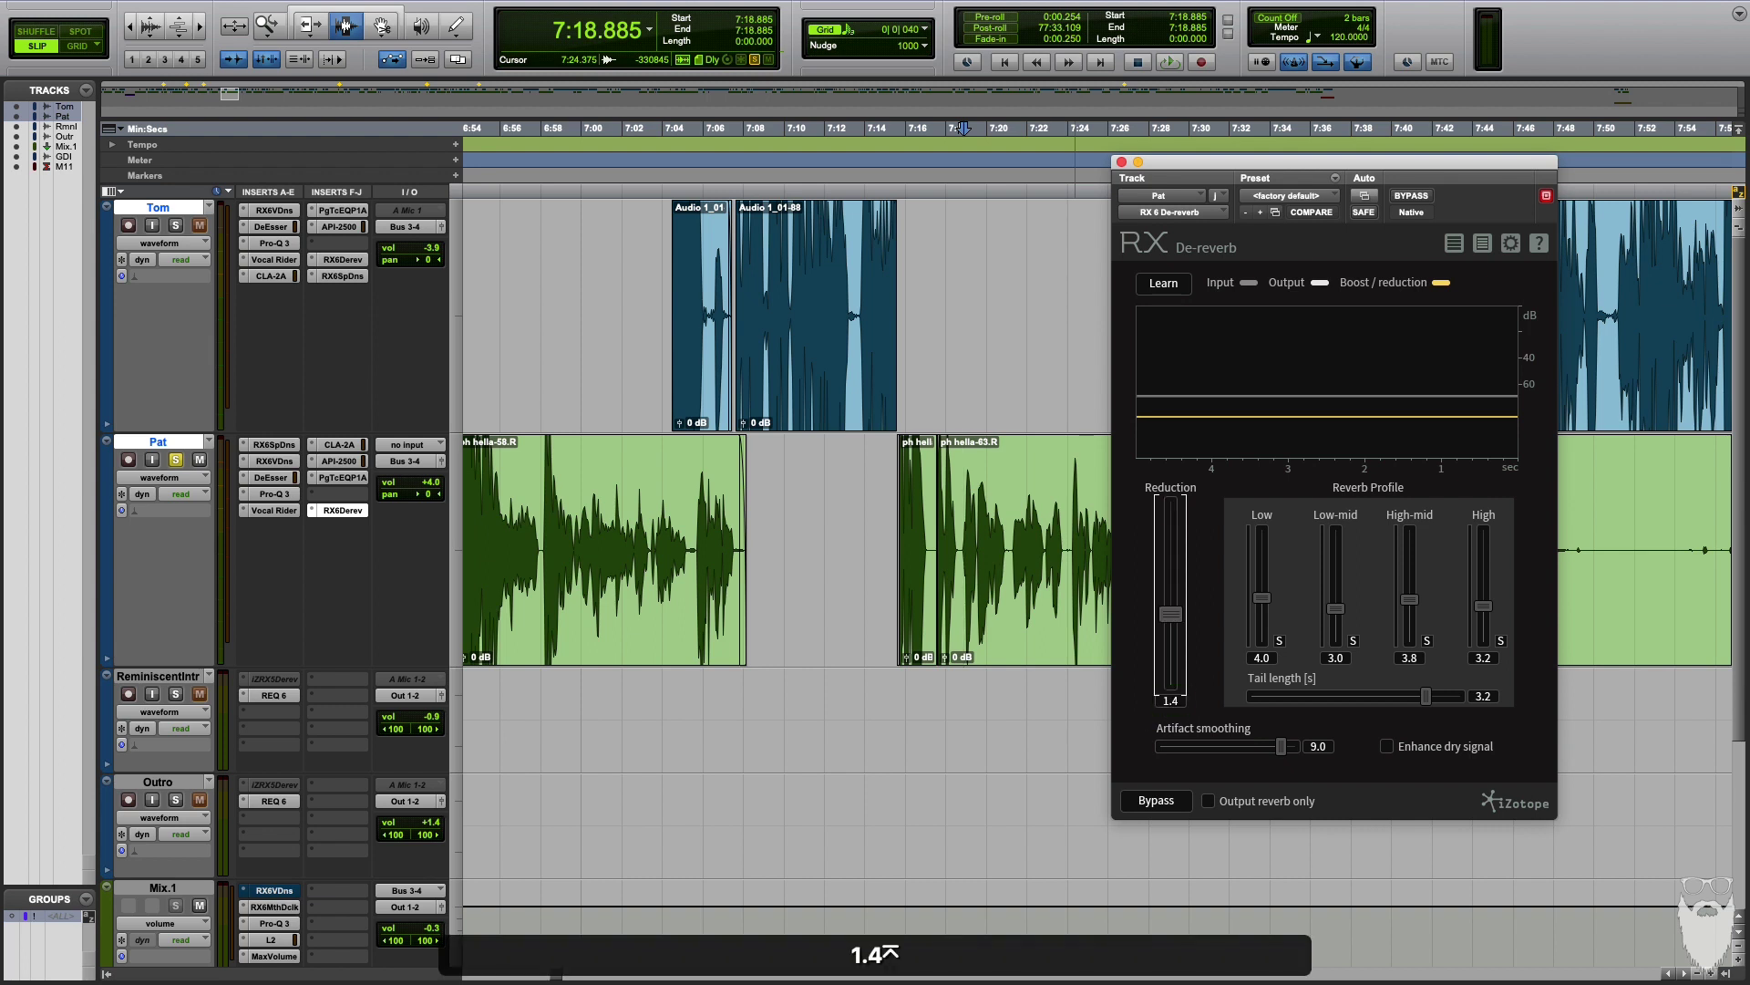
{"action": "left_click", "coordinate": [960, 551]}
{"action": "key", "text": "t"}
{"action": "key", "text": "t"}
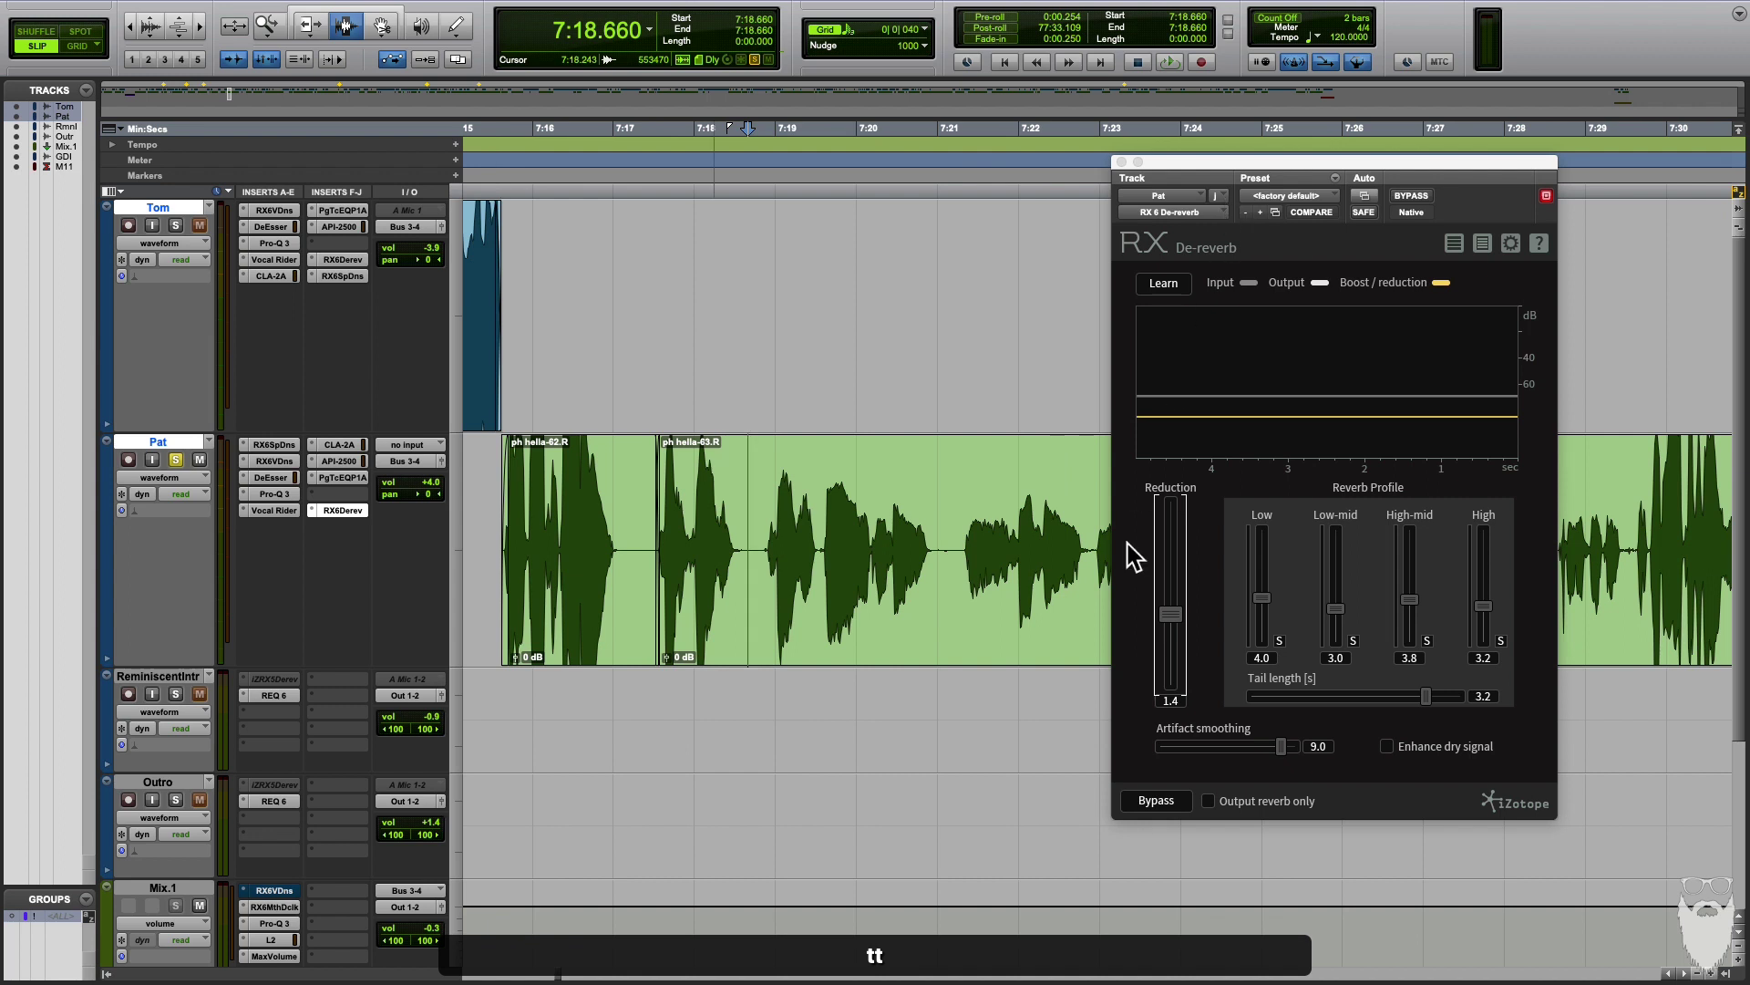
- A/B Pat's dialogue with De-reverb bypassed and active, leave it on, and close its window
{"action": "left_click", "coordinate": [343, 510], "text": "super"}
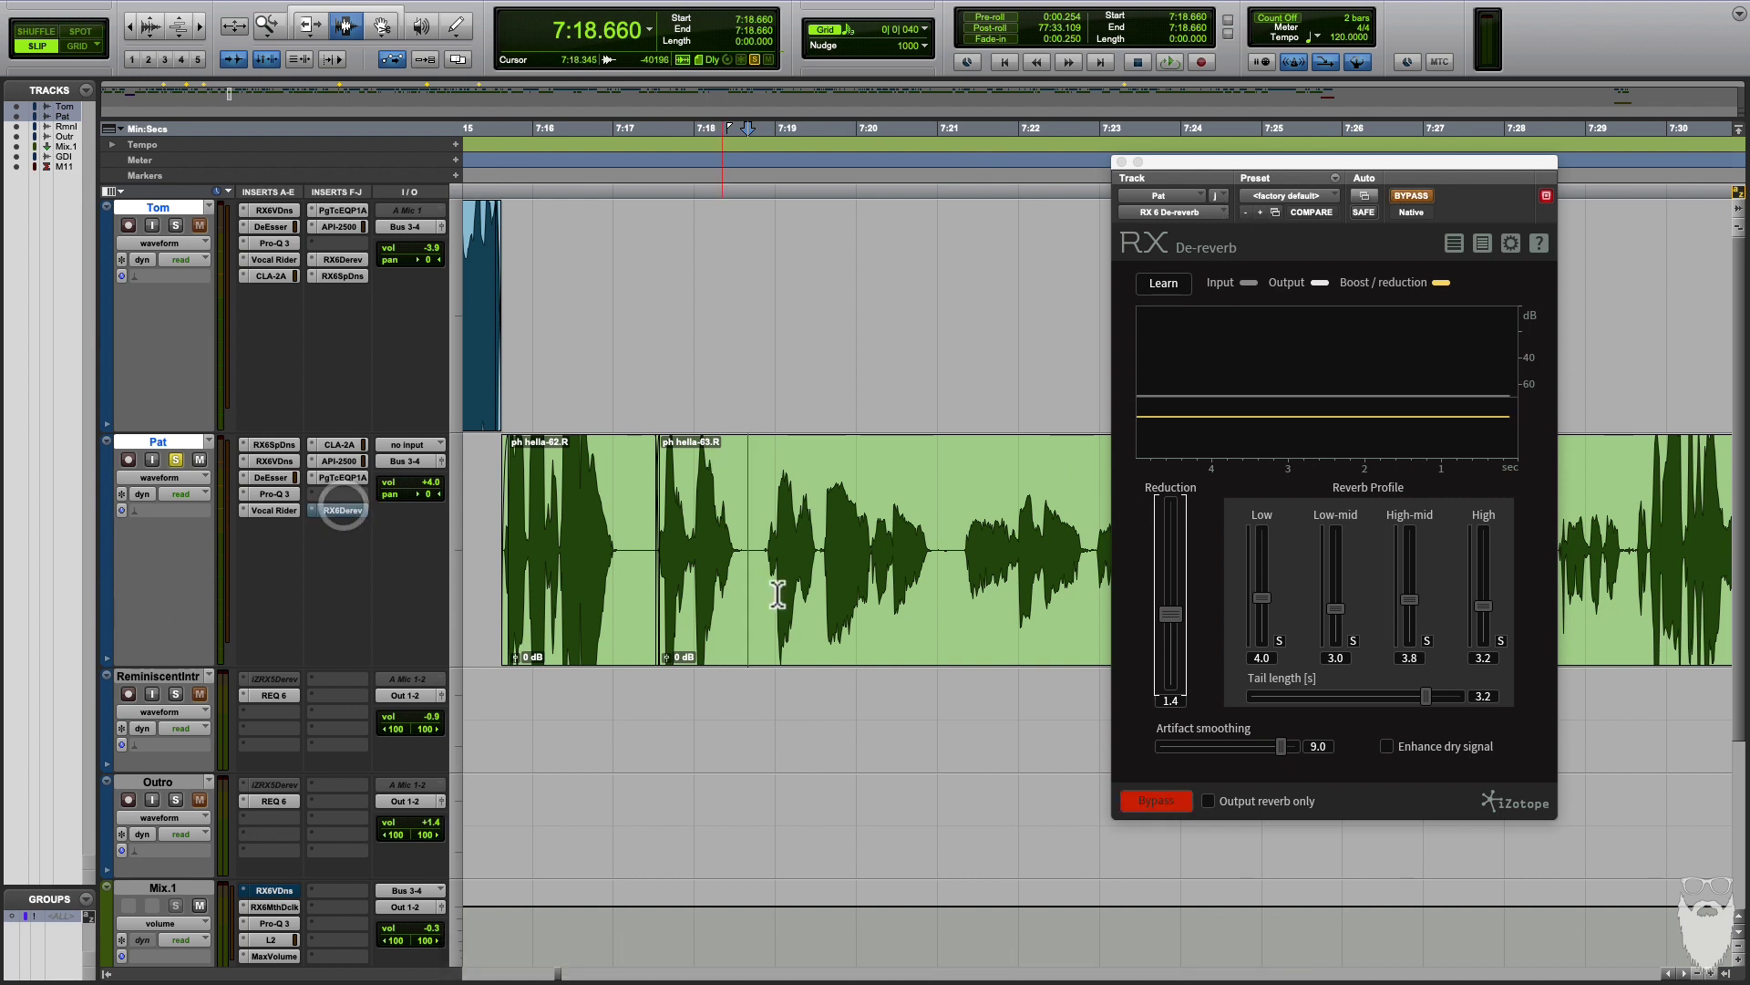
{"action": "left_click", "coordinate": [764, 543]}
{"action": "key", "text": "r"}
{"action": "key", "text": "space"}
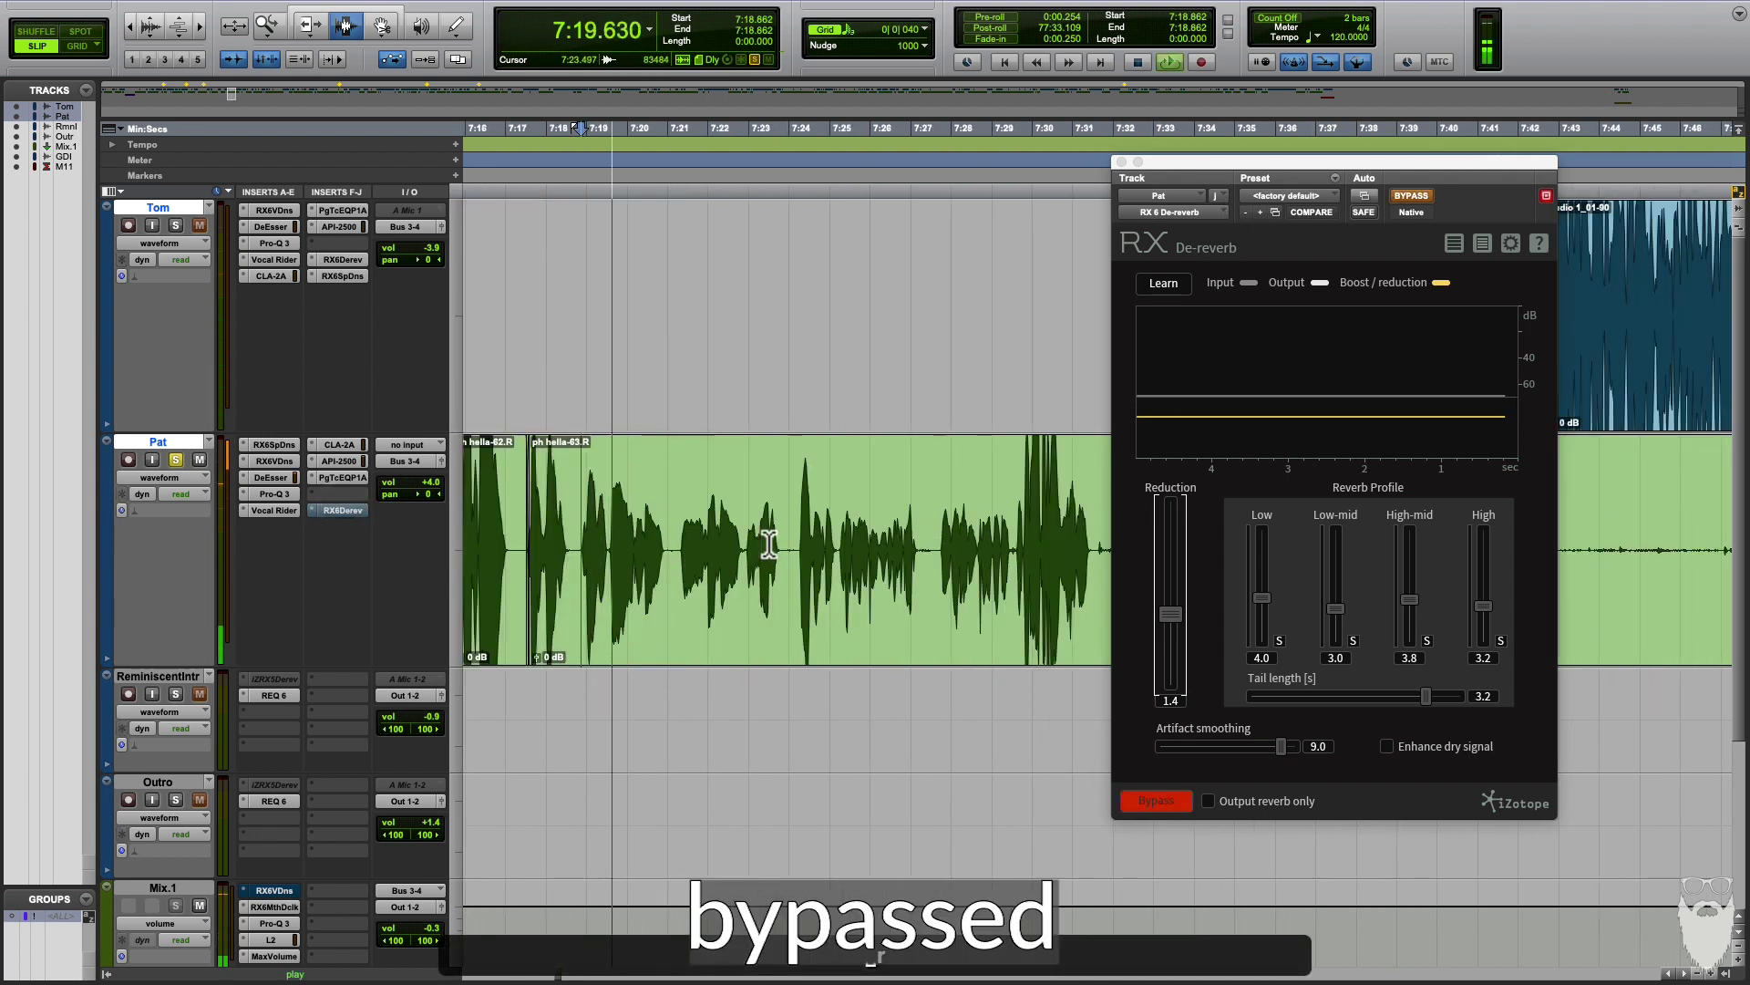
{"action": "left_click", "coordinate": [349, 509], "text": "super"}
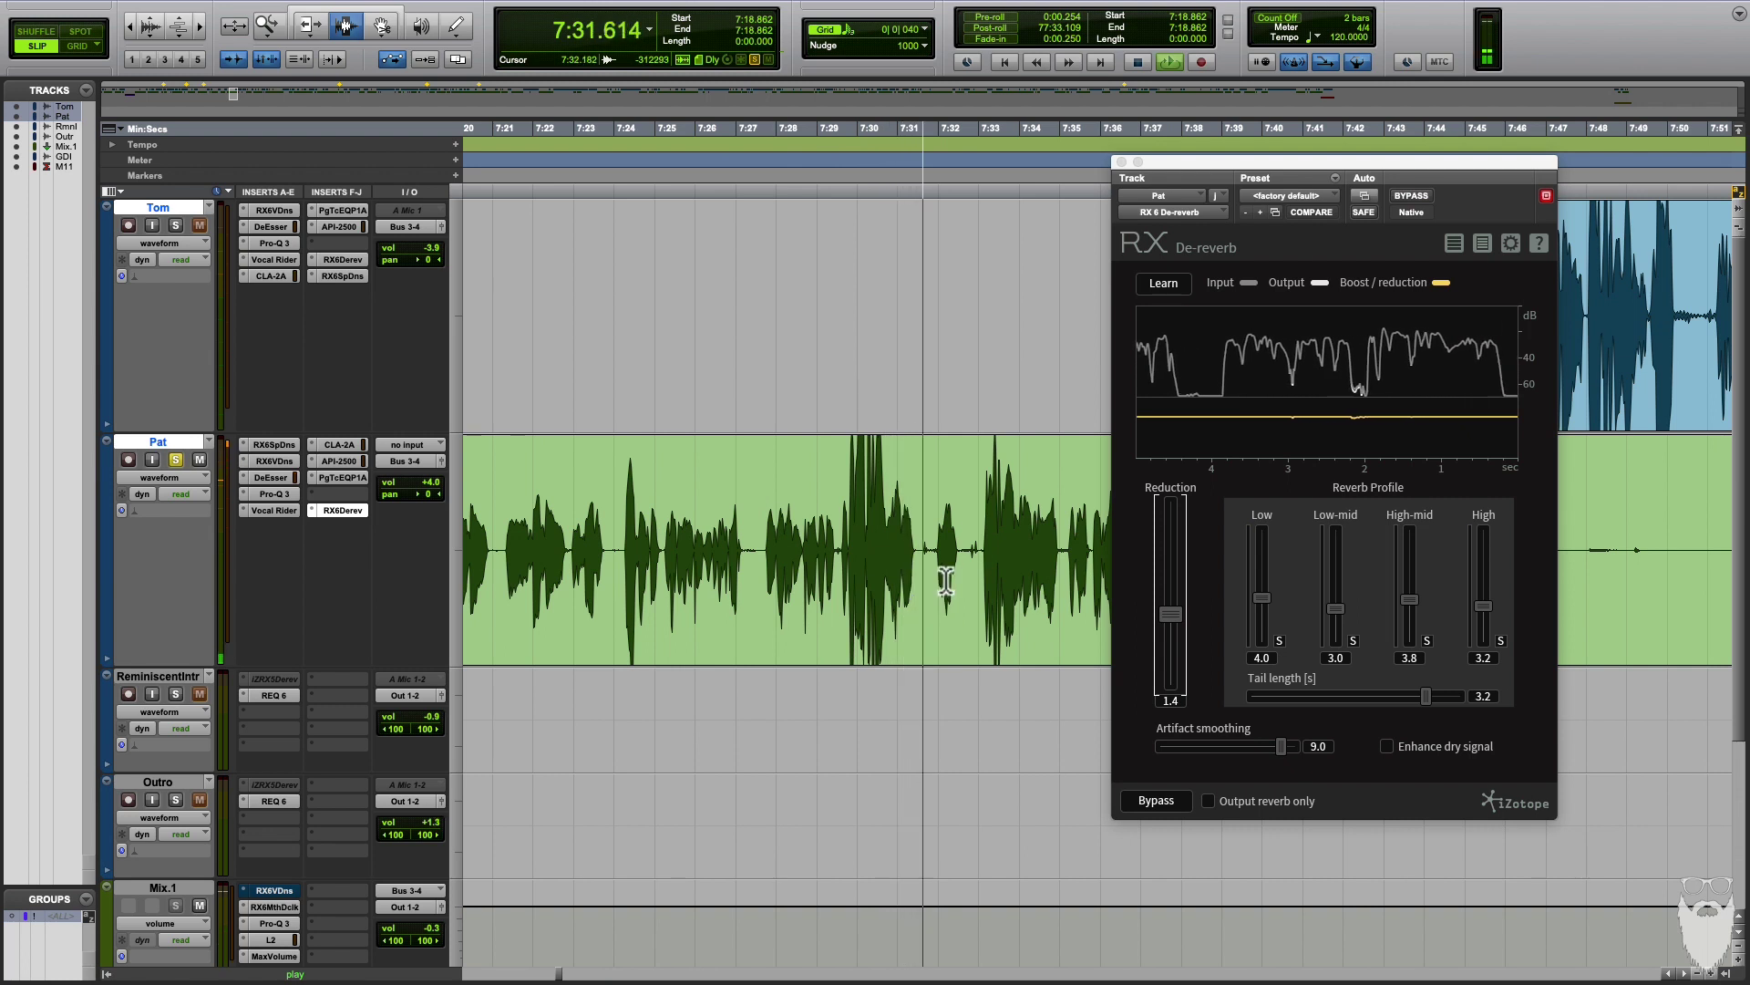
{"action": "key", "text": "space"}
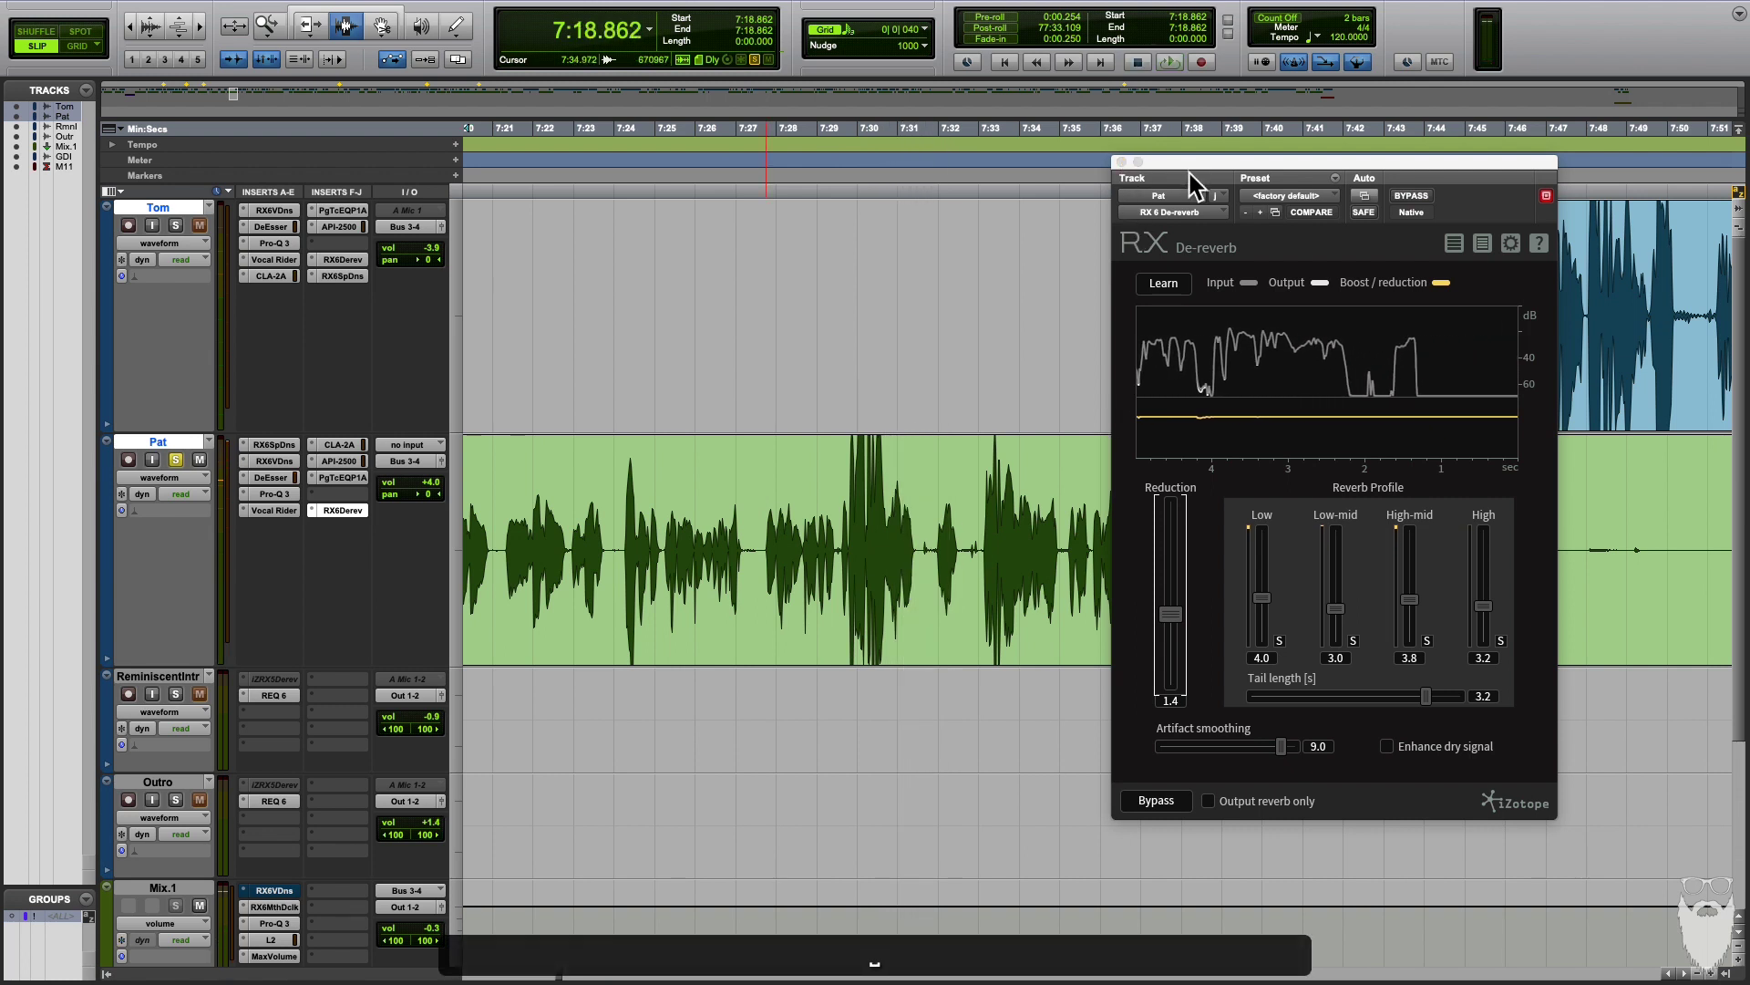
{"action": "left_click_drag", "start_coordinate": [1199, 164], "coordinate": [1152, 165]}
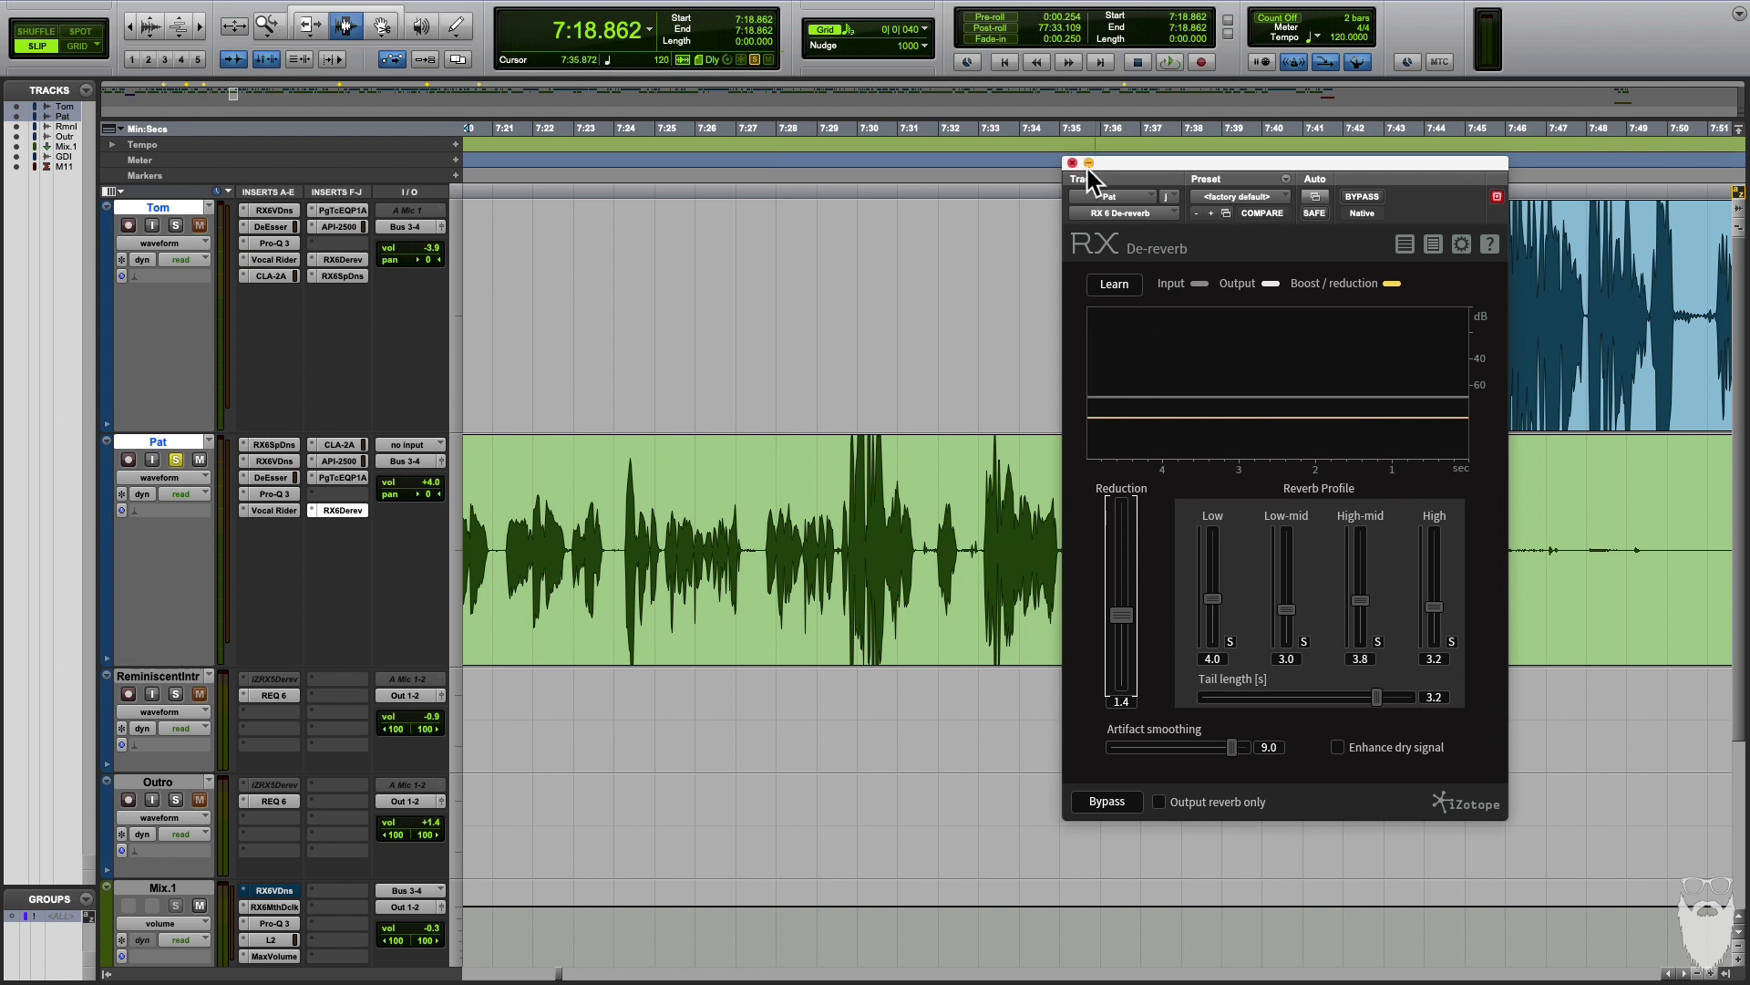
{"action": "key", "text": "F2"}
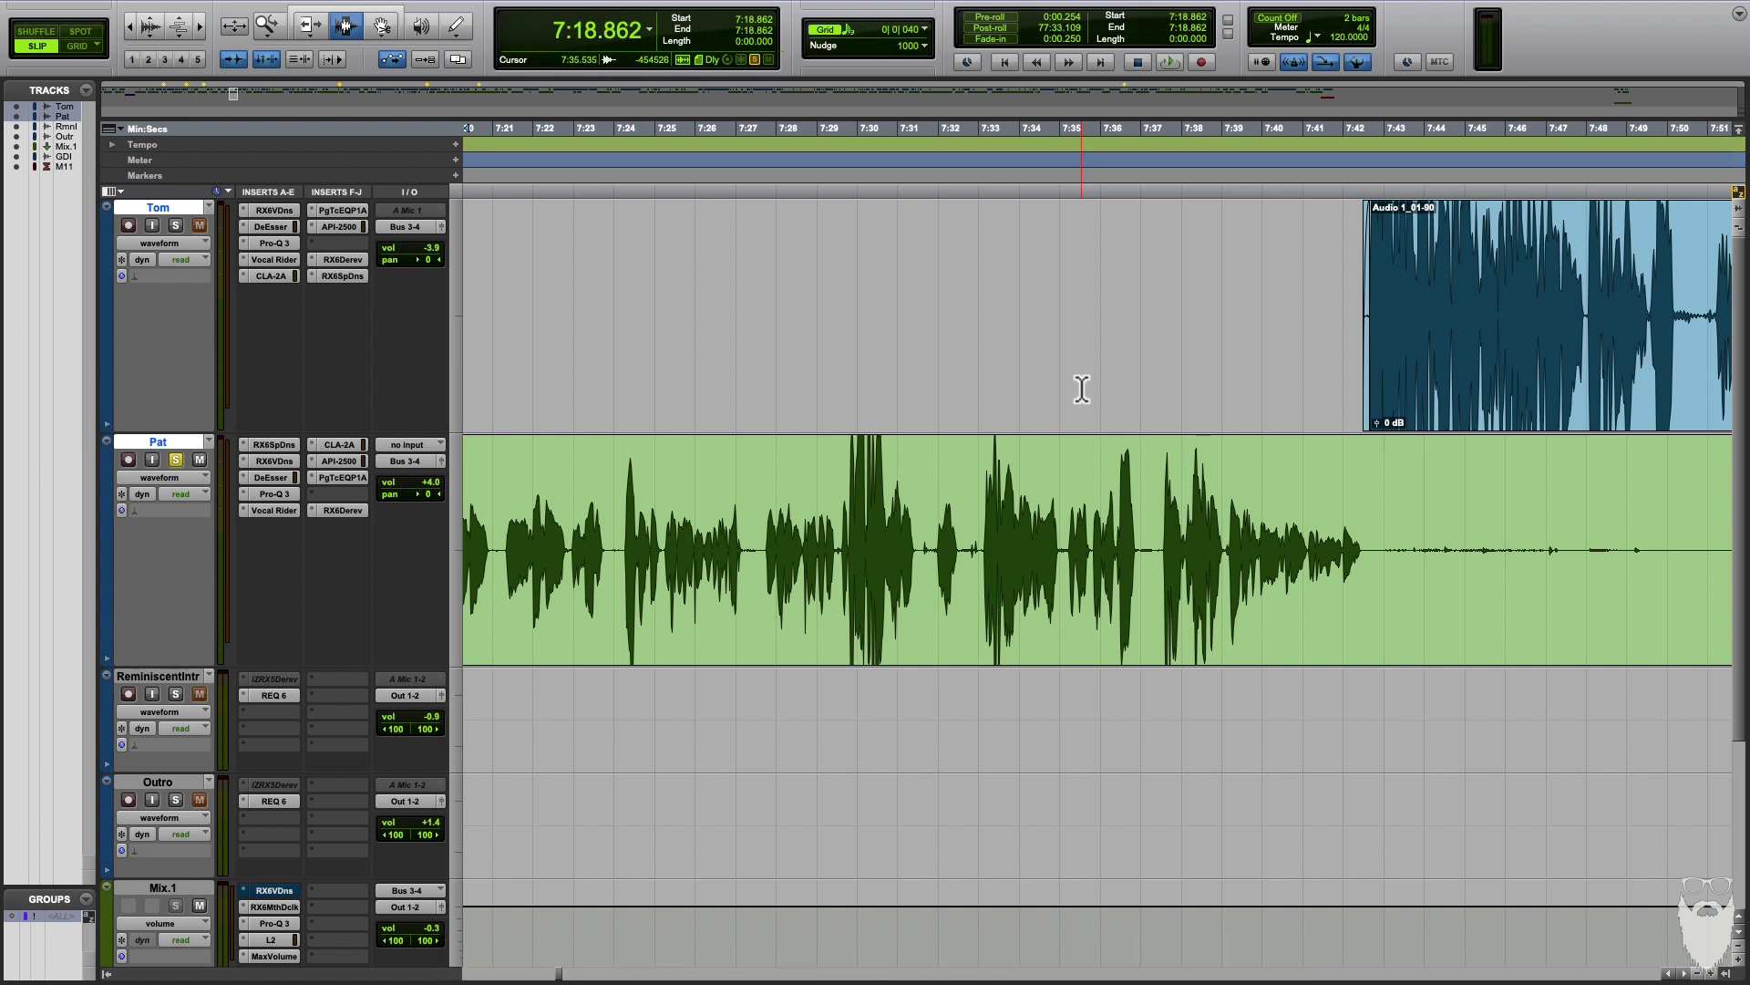
- Cut the trailing silence from the end of Pat's clip near 7:42
{"action": "scroll", "coordinate": [1140, 547], "scroll_direction": "right", "scroll_amount": 5}
{"action": "key", "text": "F7"}
{"action": "key", "text": "F2"}
{"action": "key", "text": "super+grave"}
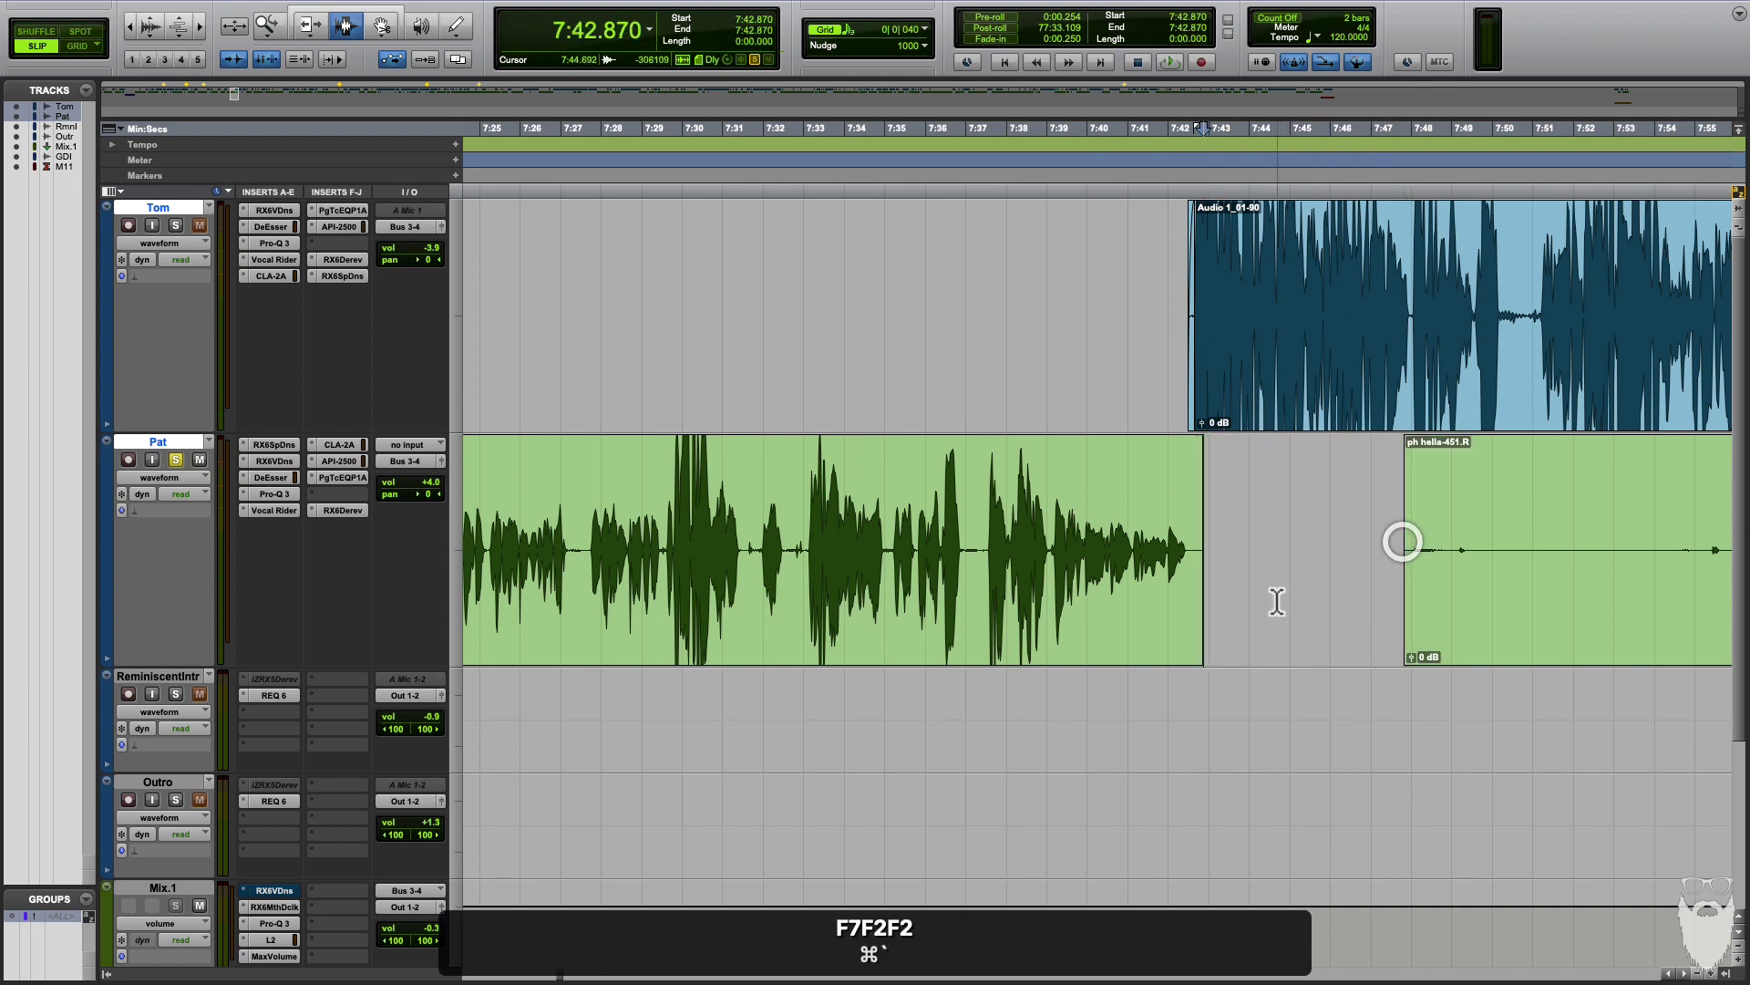
{"action": "key", "text": "r"}
{"action": "key", "text": "super+grave"}
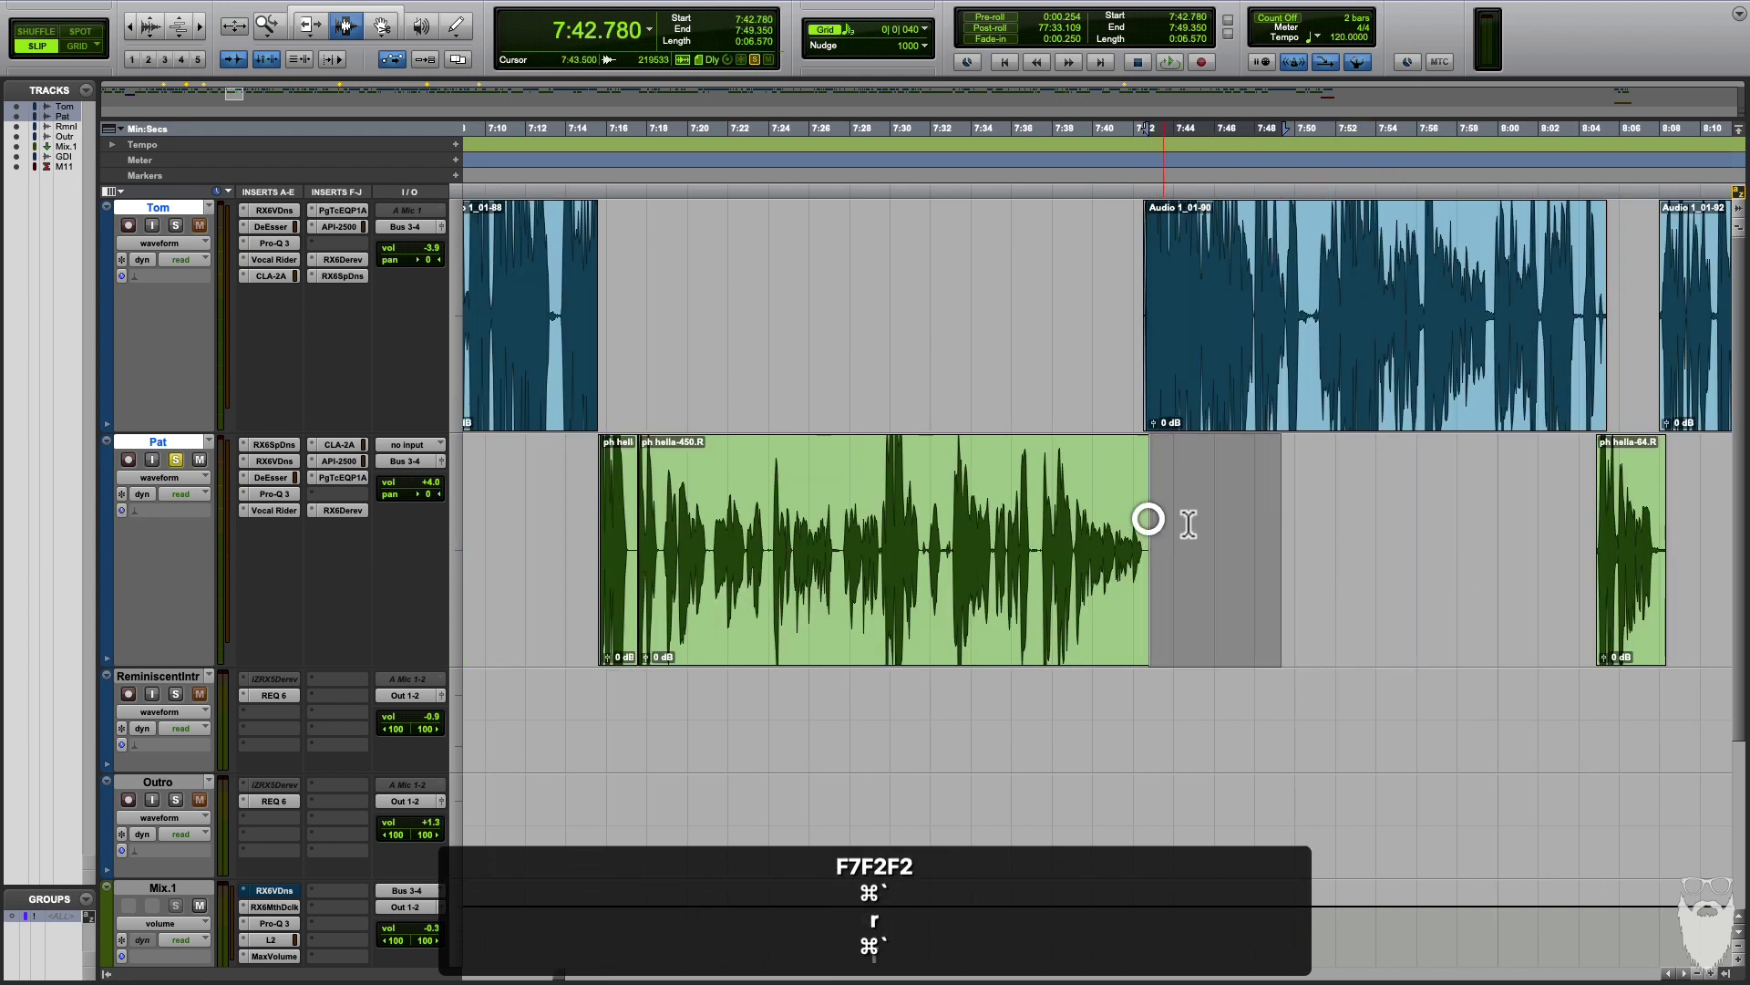
- Clear the empty range after Pat's clip and a short range near 7:37
{"action": "left_click", "coordinate": [1188, 524]}
{"action": "key", "text": "f"}
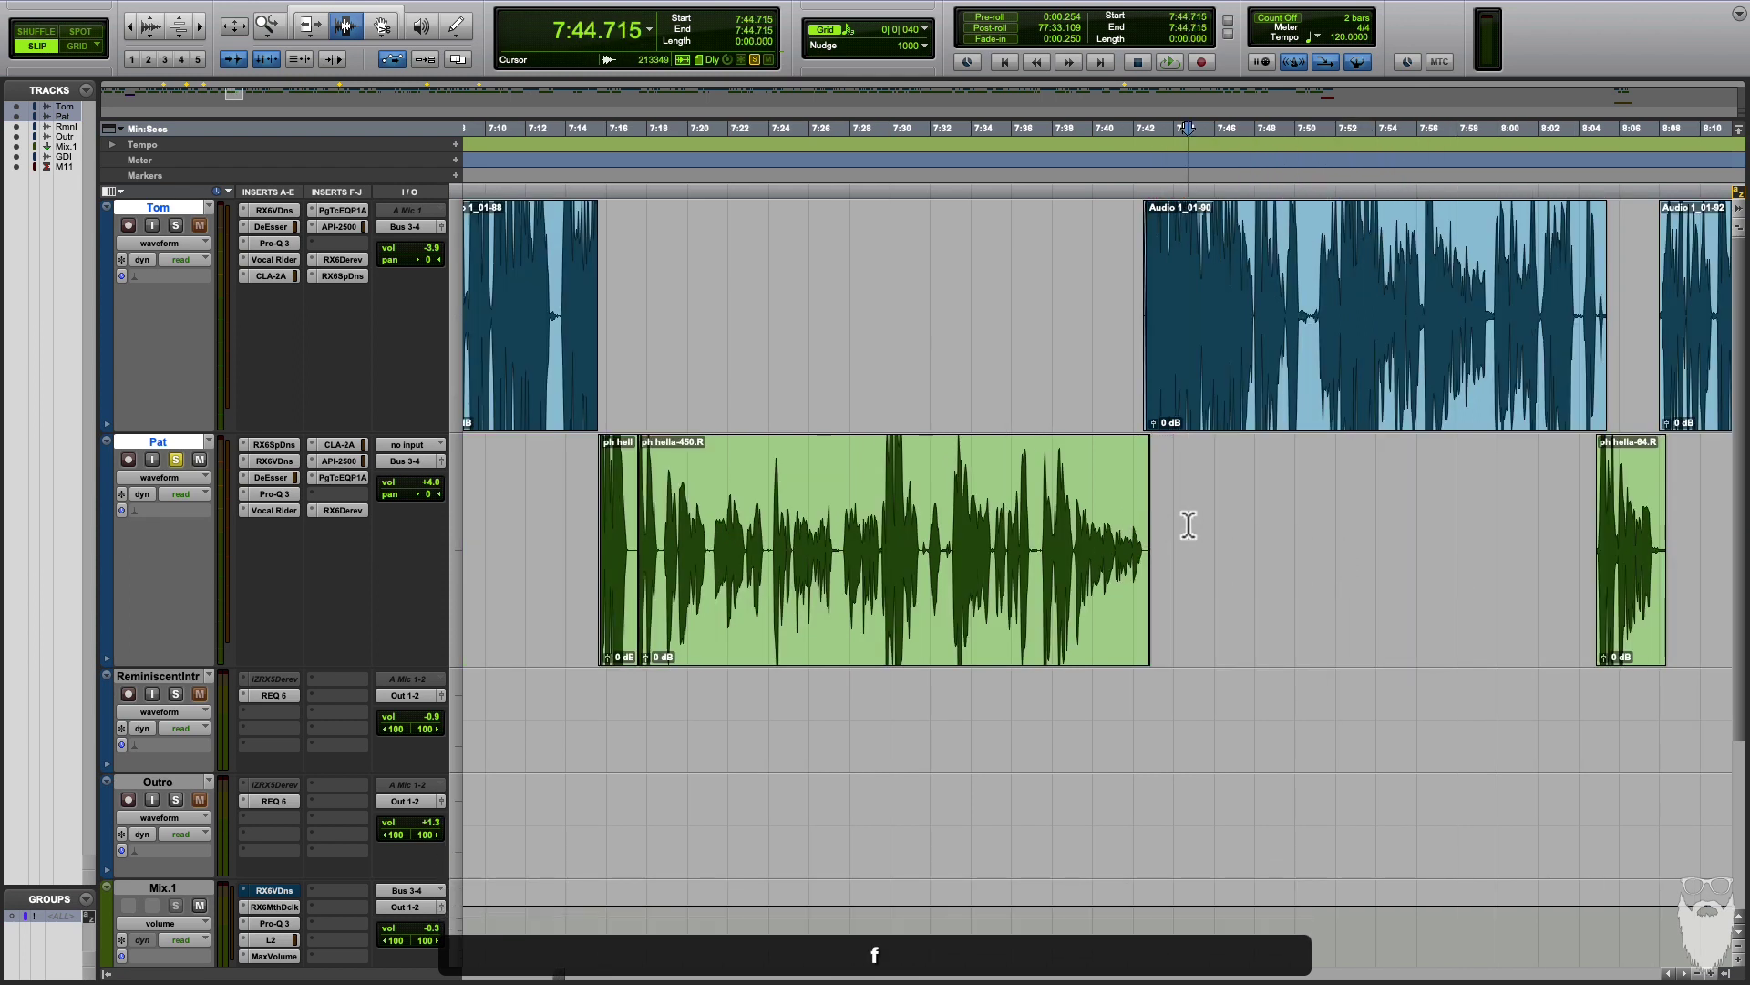
{"action": "left_click", "coordinate": [1082, 524]}
{"action": "left_click_drag", "start_coordinate": [1038, 364], "coordinate": [1107, 449]}
{"action": "left_click", "coordinate": [1087, 519]}
- At 6:48.555, check Tom's Voice De-noise (threshold -8.0, reduction 9.6), then close it
{"action": "scroll", "coordinate": [927, 333], "scroll_direction": "left", "scroll_amount": 10}
{"action": "left_click", "coordinate": [925, 322]}
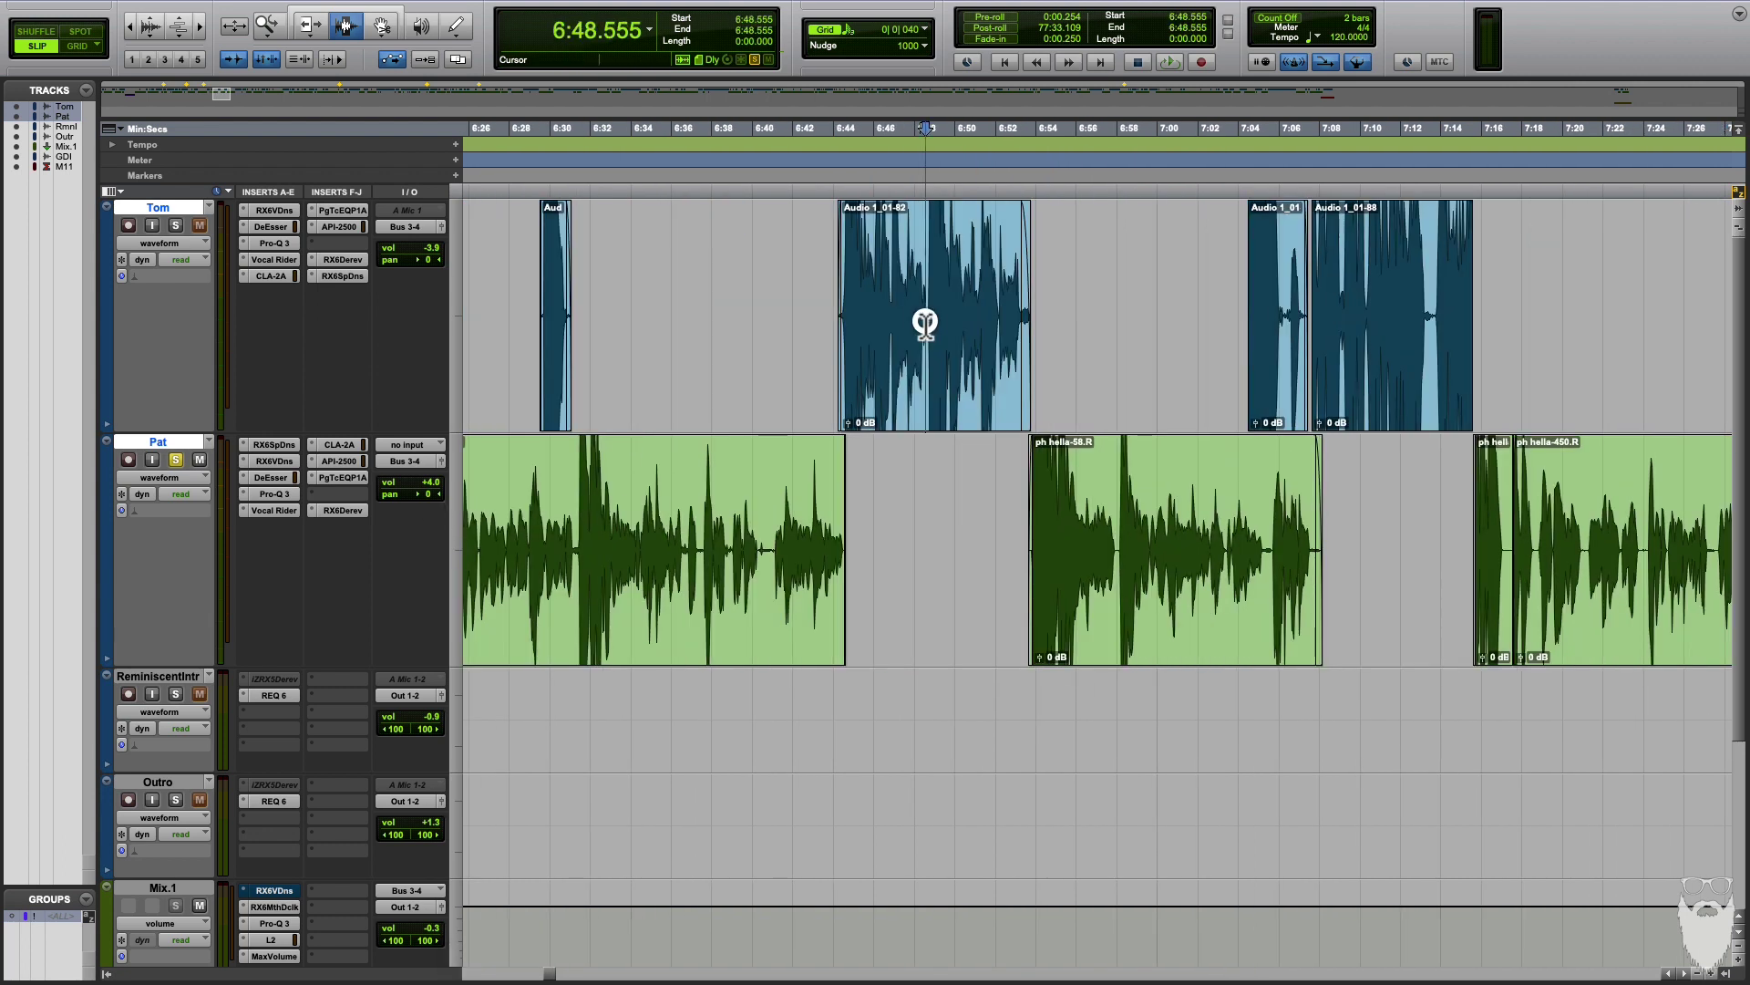
{"action": "left_click", "coordinate": [273, 210]}
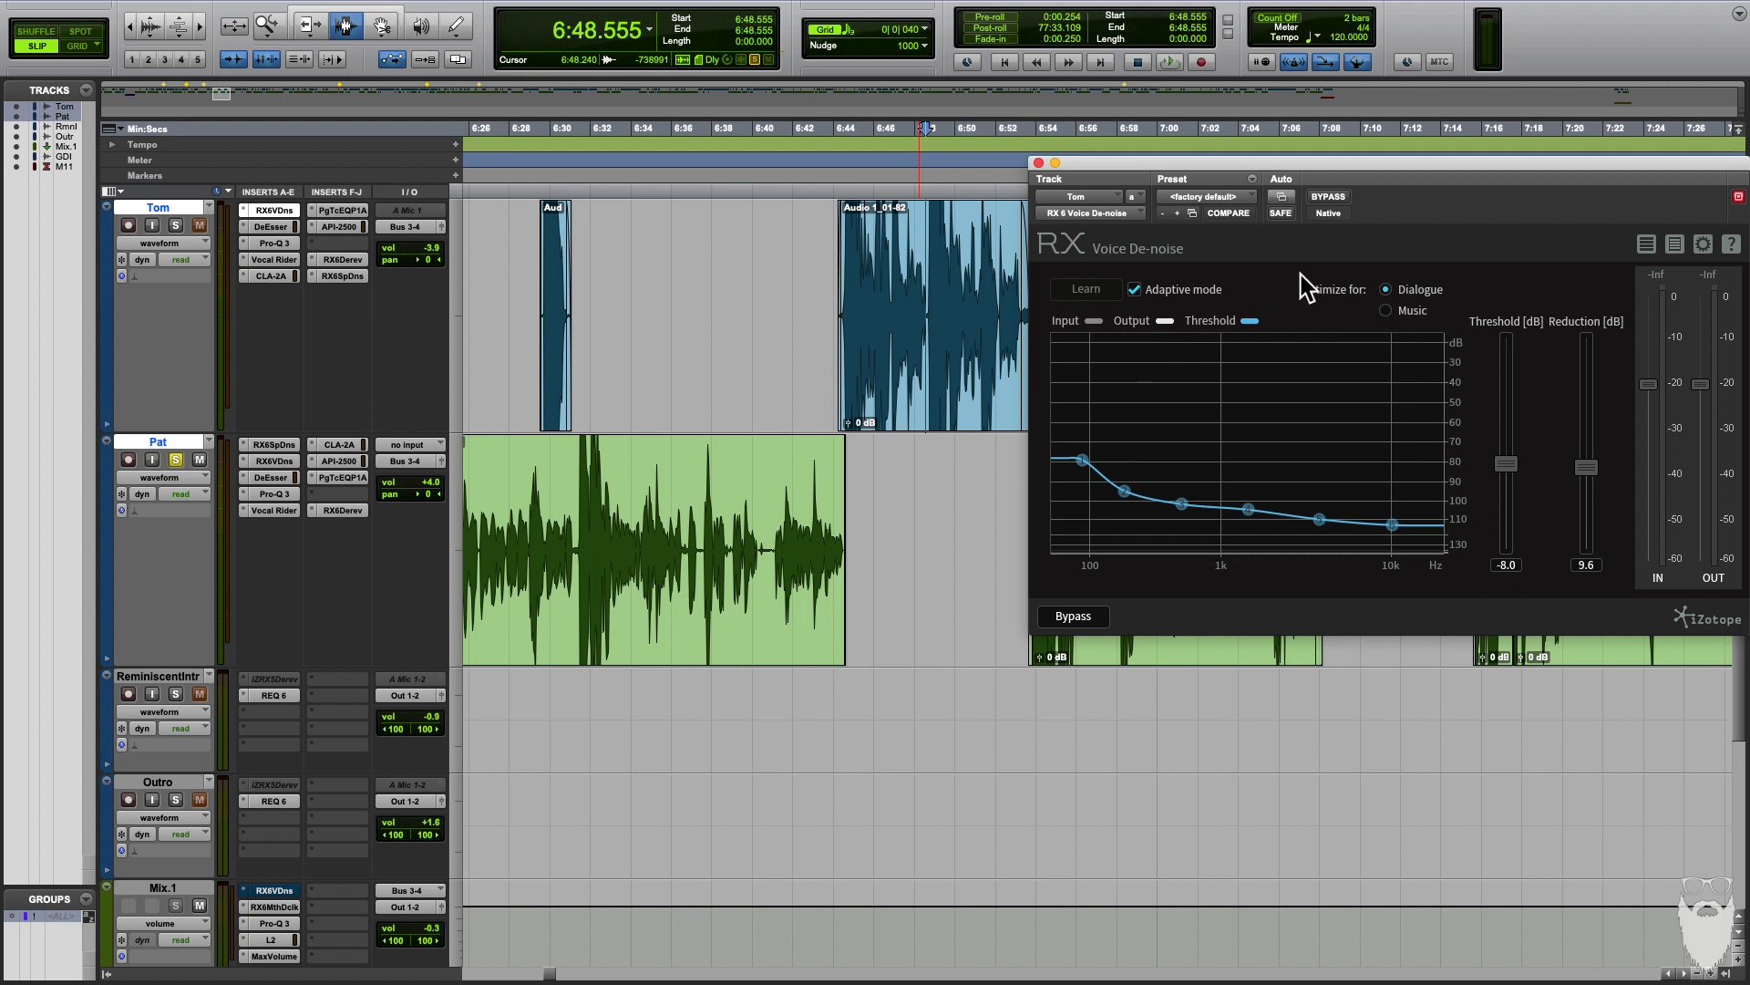
{"action": "left_click_drag", "start_coordinate": [1381, 191], "coordinate": [1331, 151]}
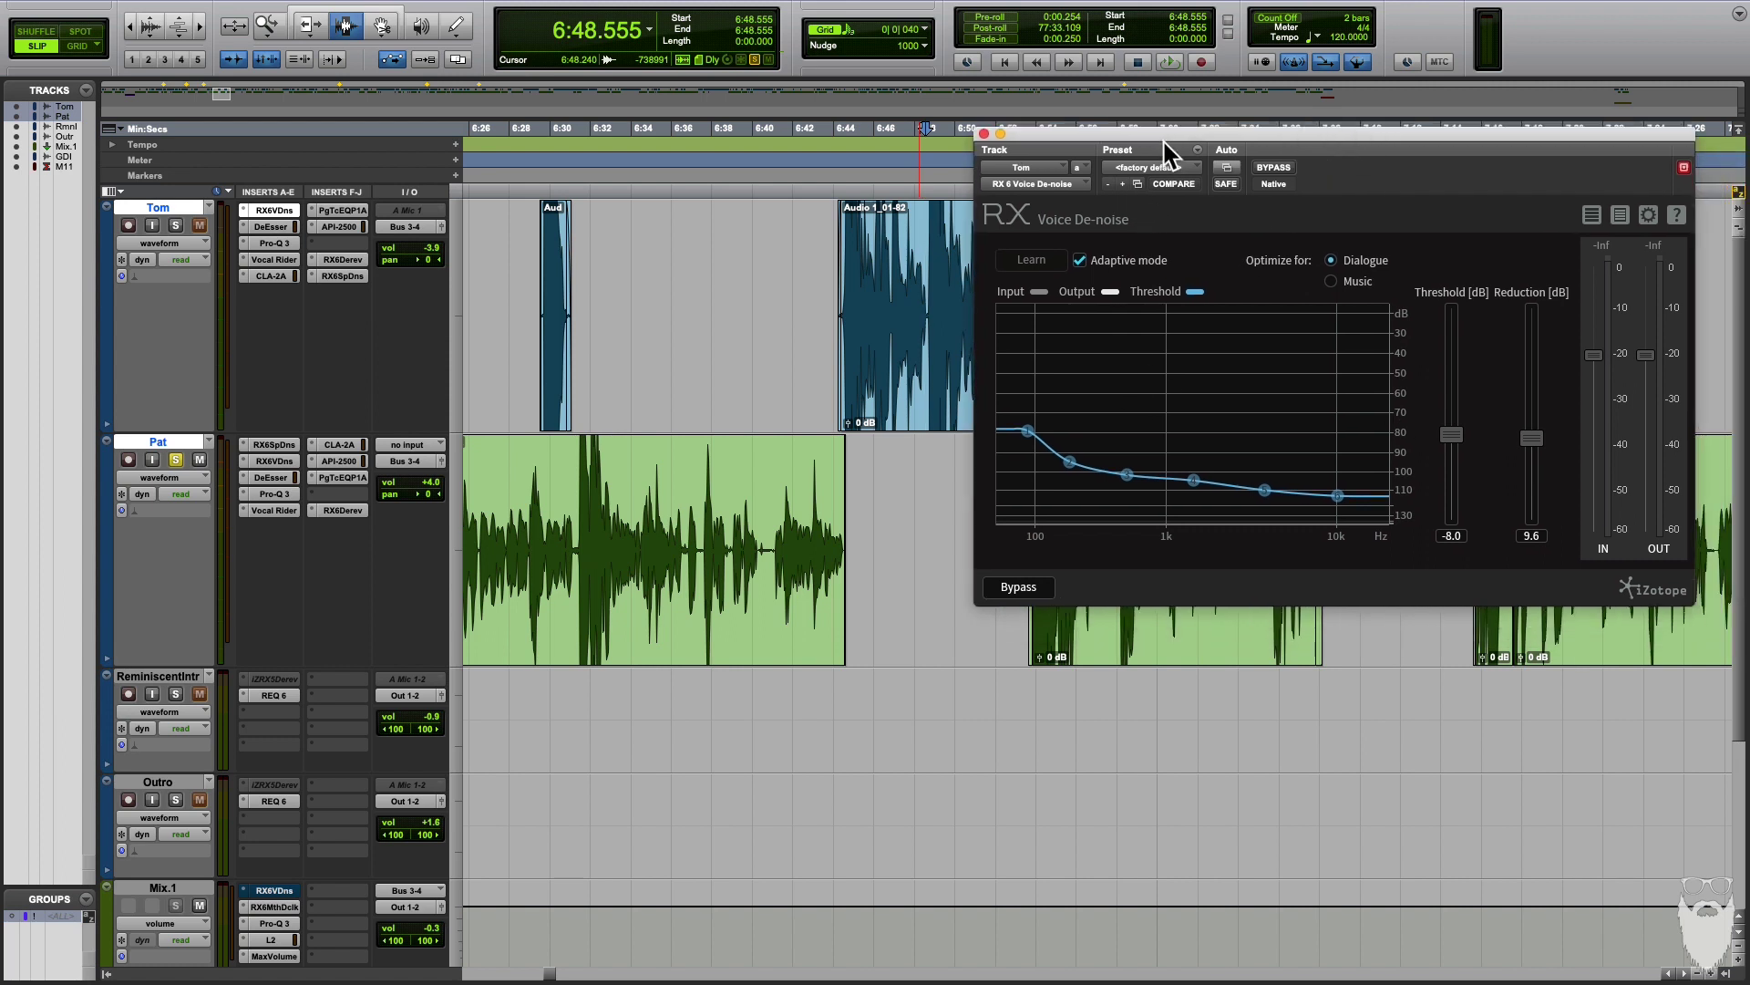
{"action": "left_click_drag", "start_coordinate": [1165, 150], "coordinate": [1174, 196]}
{"action": "left_click", "coordinate": [994, 194]}
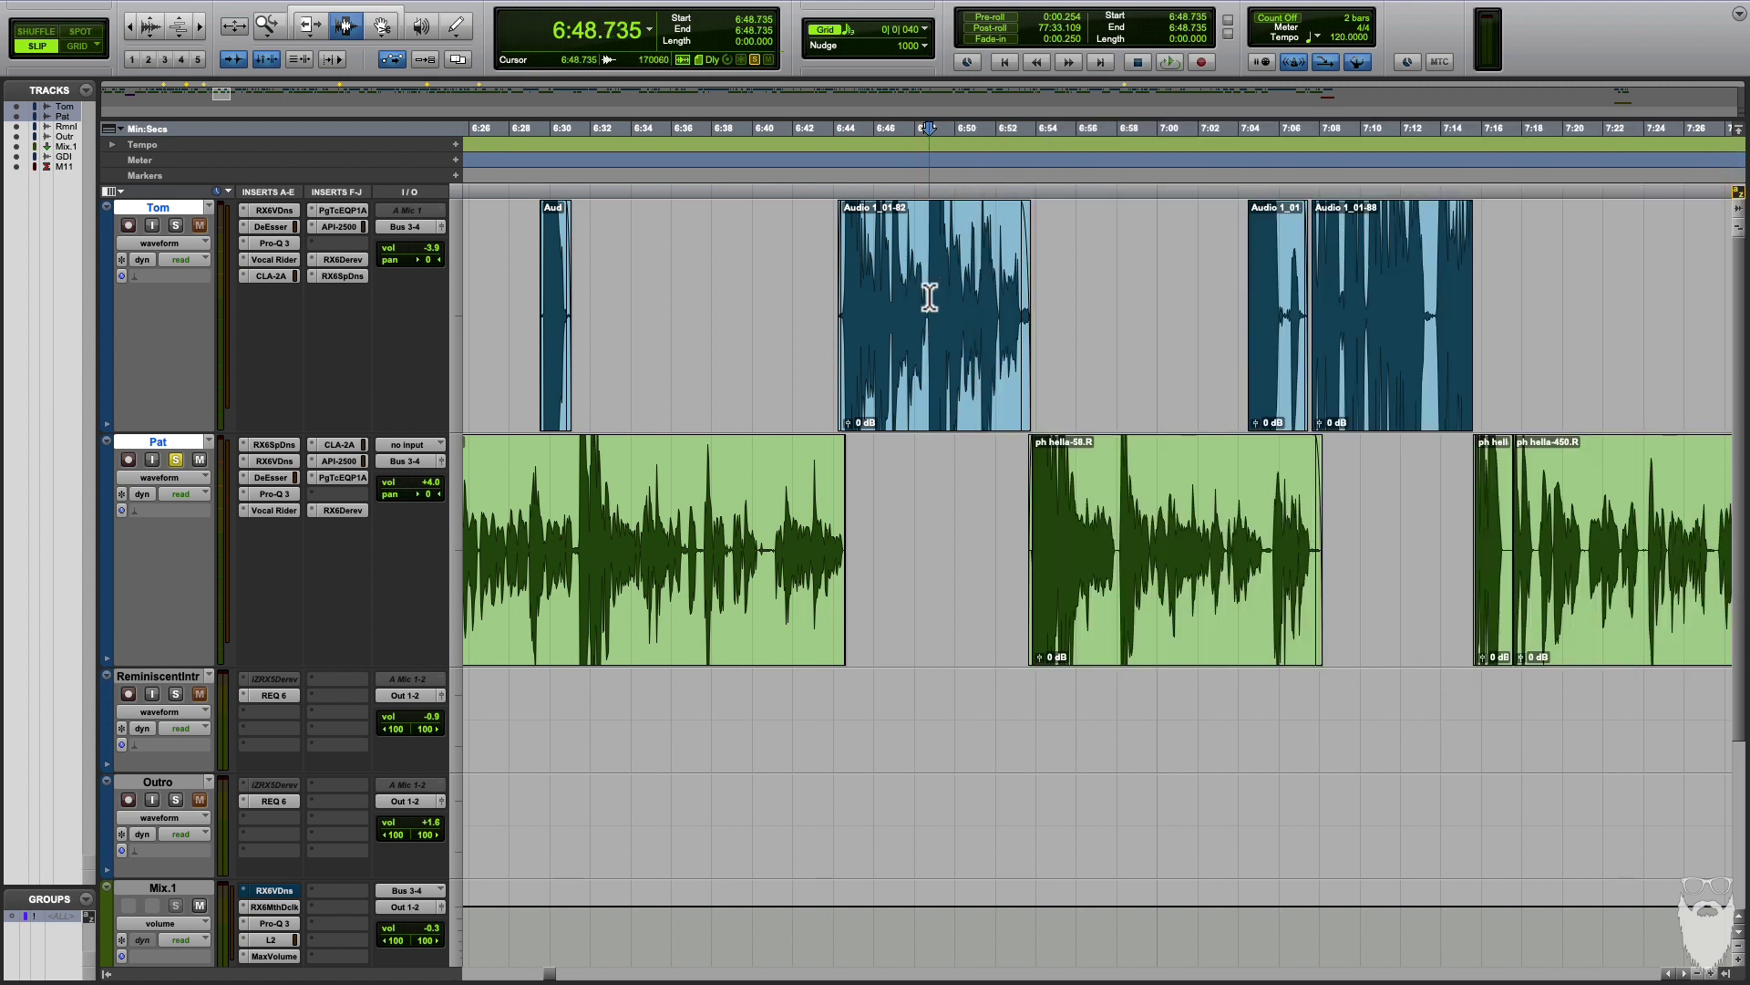
- Zoom the timeline to 0:00–4:00 to show the Reminiscent Intro clip and Mix.1 track
{"action": "left_click", "coordinate": [980, 318]}
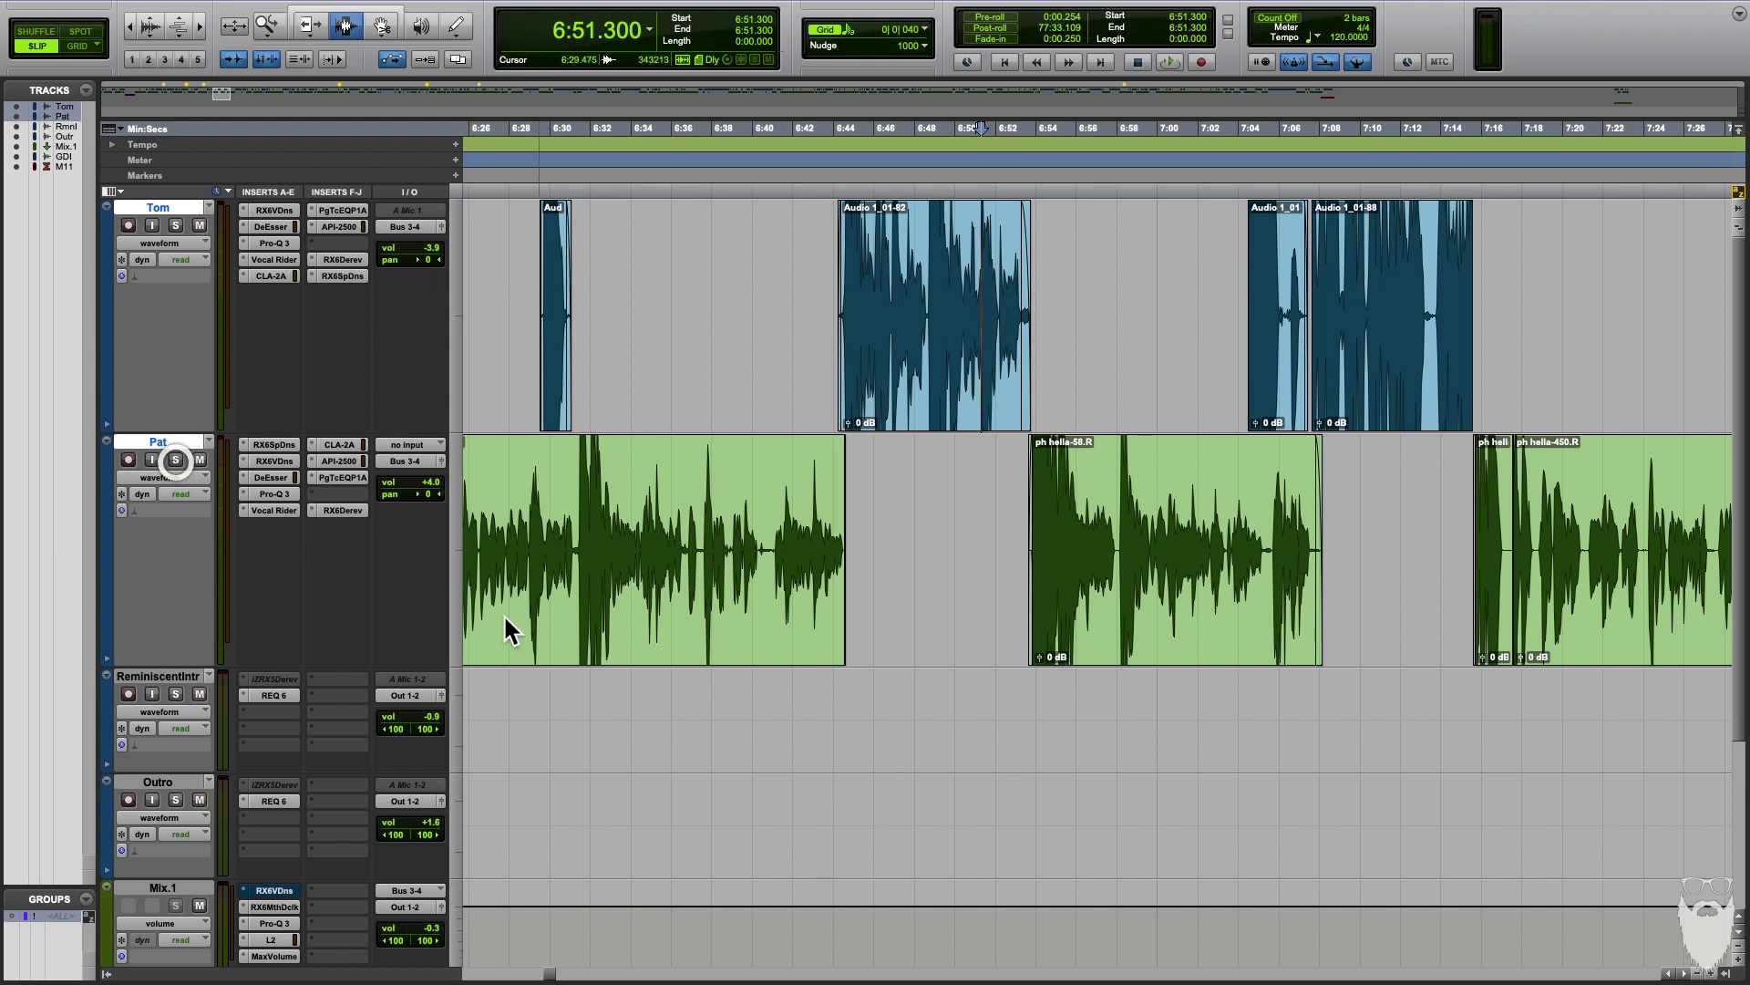
{"action": "scroll", "coordinate": [507, 629], "scroll_direction": "down", "scroll_amount": 5}
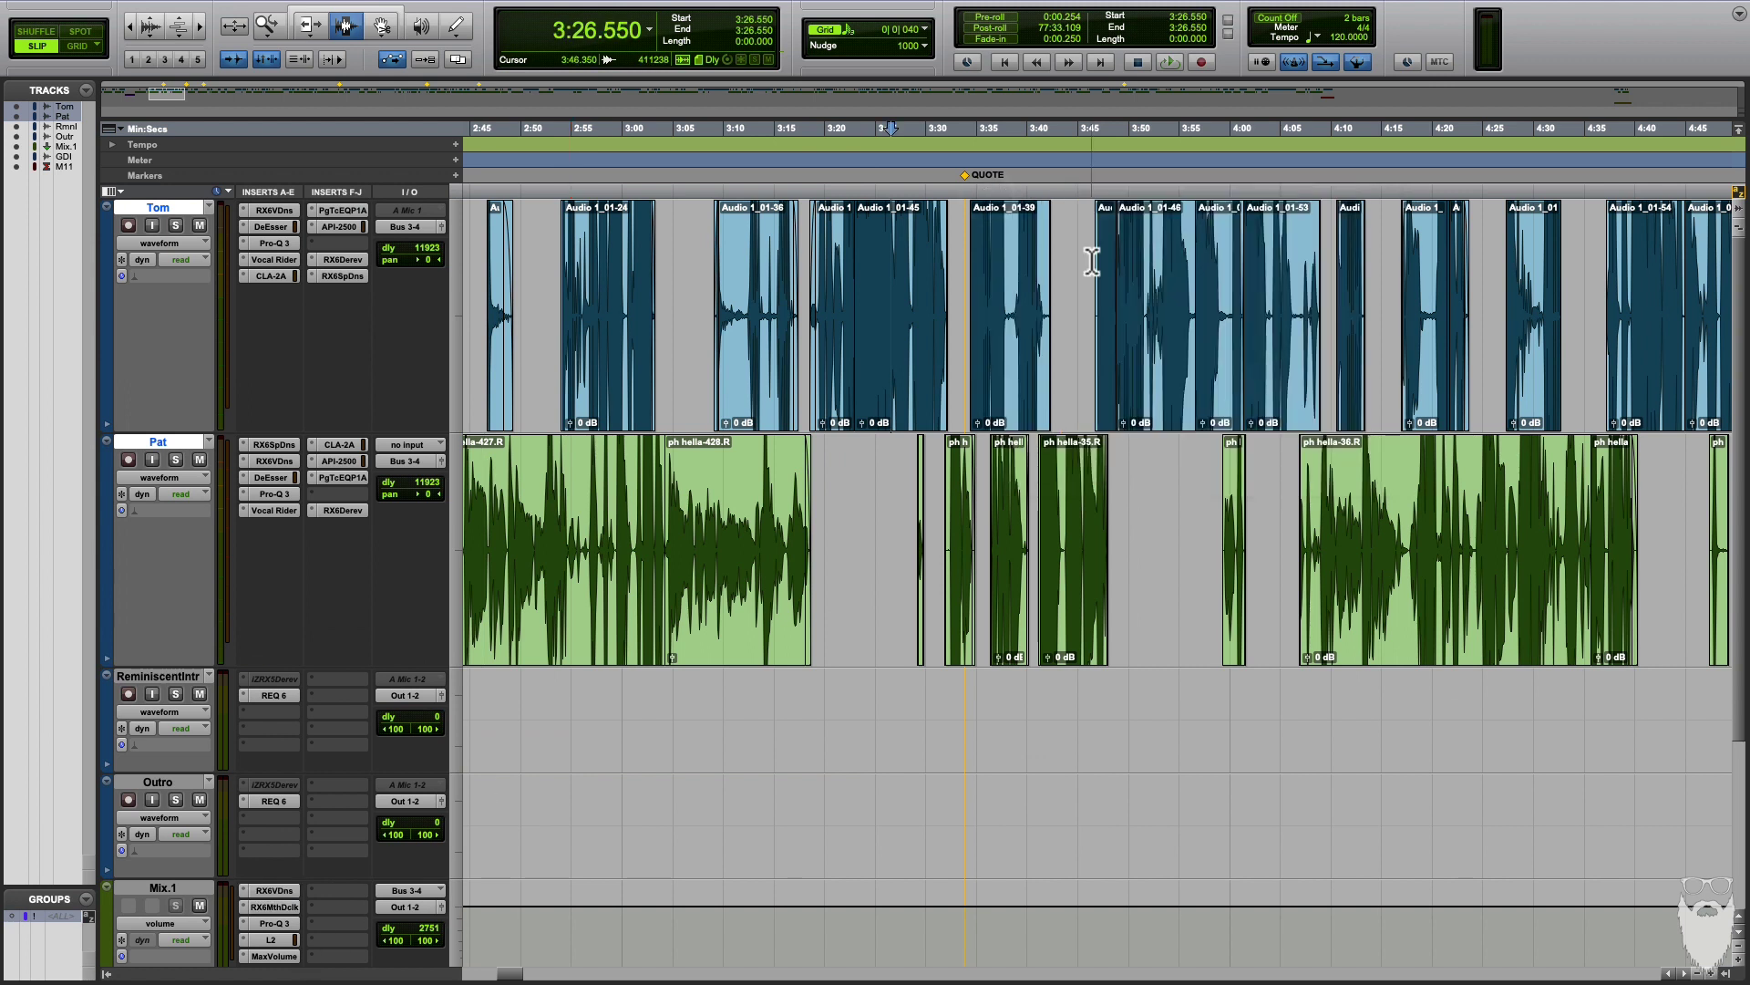
{"action": "scroll", "coordinate": [673, 527], "scroll_direction": "down", "scroll_amount": 5}
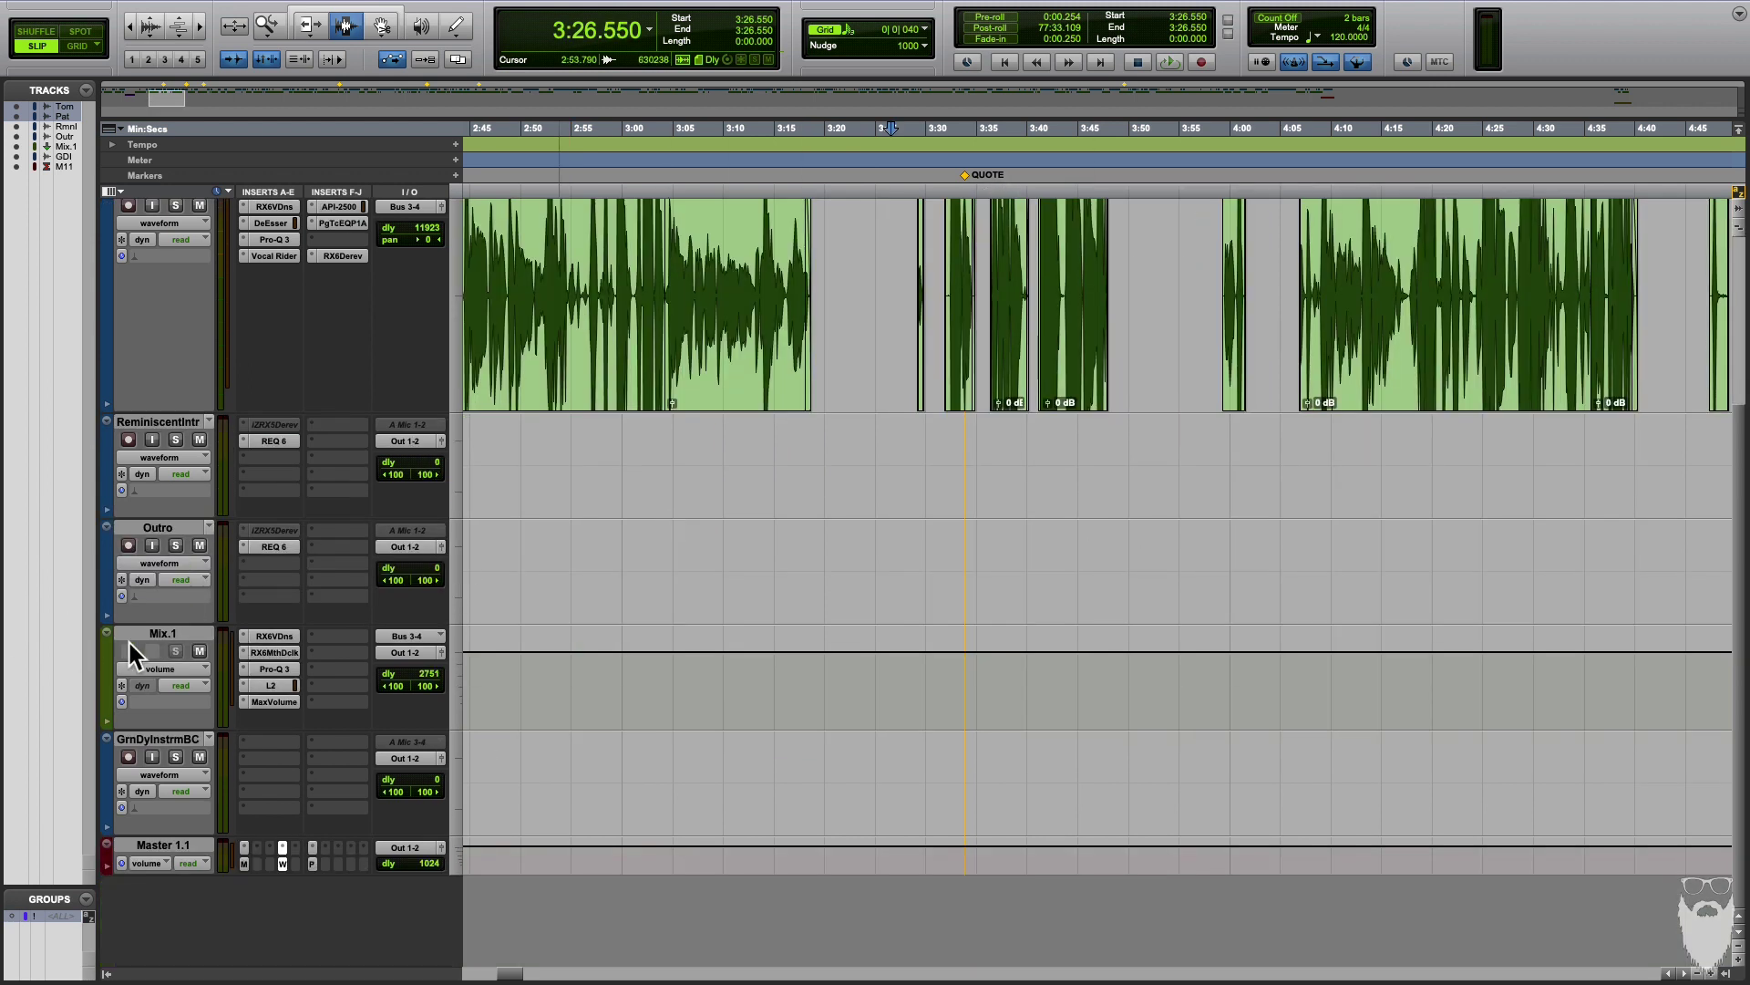
{"action": "scroll", "coordinate": [720, 448], "scroll_direction": "up", "scroll_amount": 5}
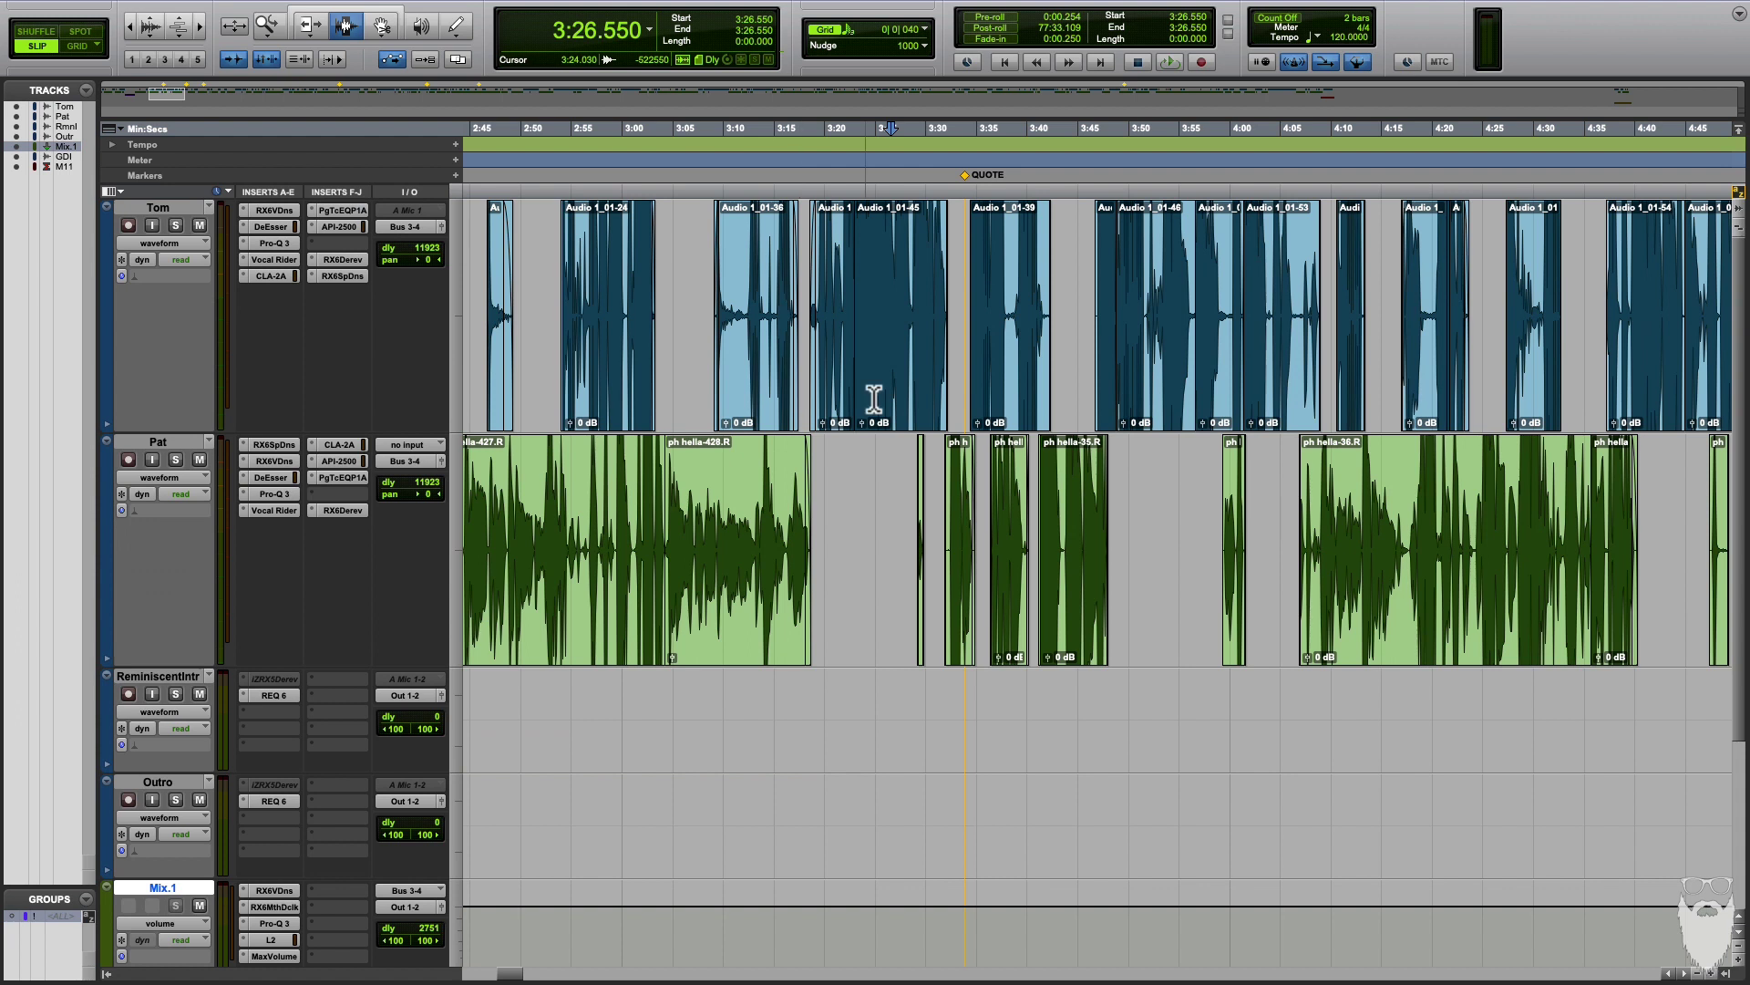
{"action": "scroll", "coordinate": [741, 330], "scroll_direction": "down", "scroll_amount": 5}
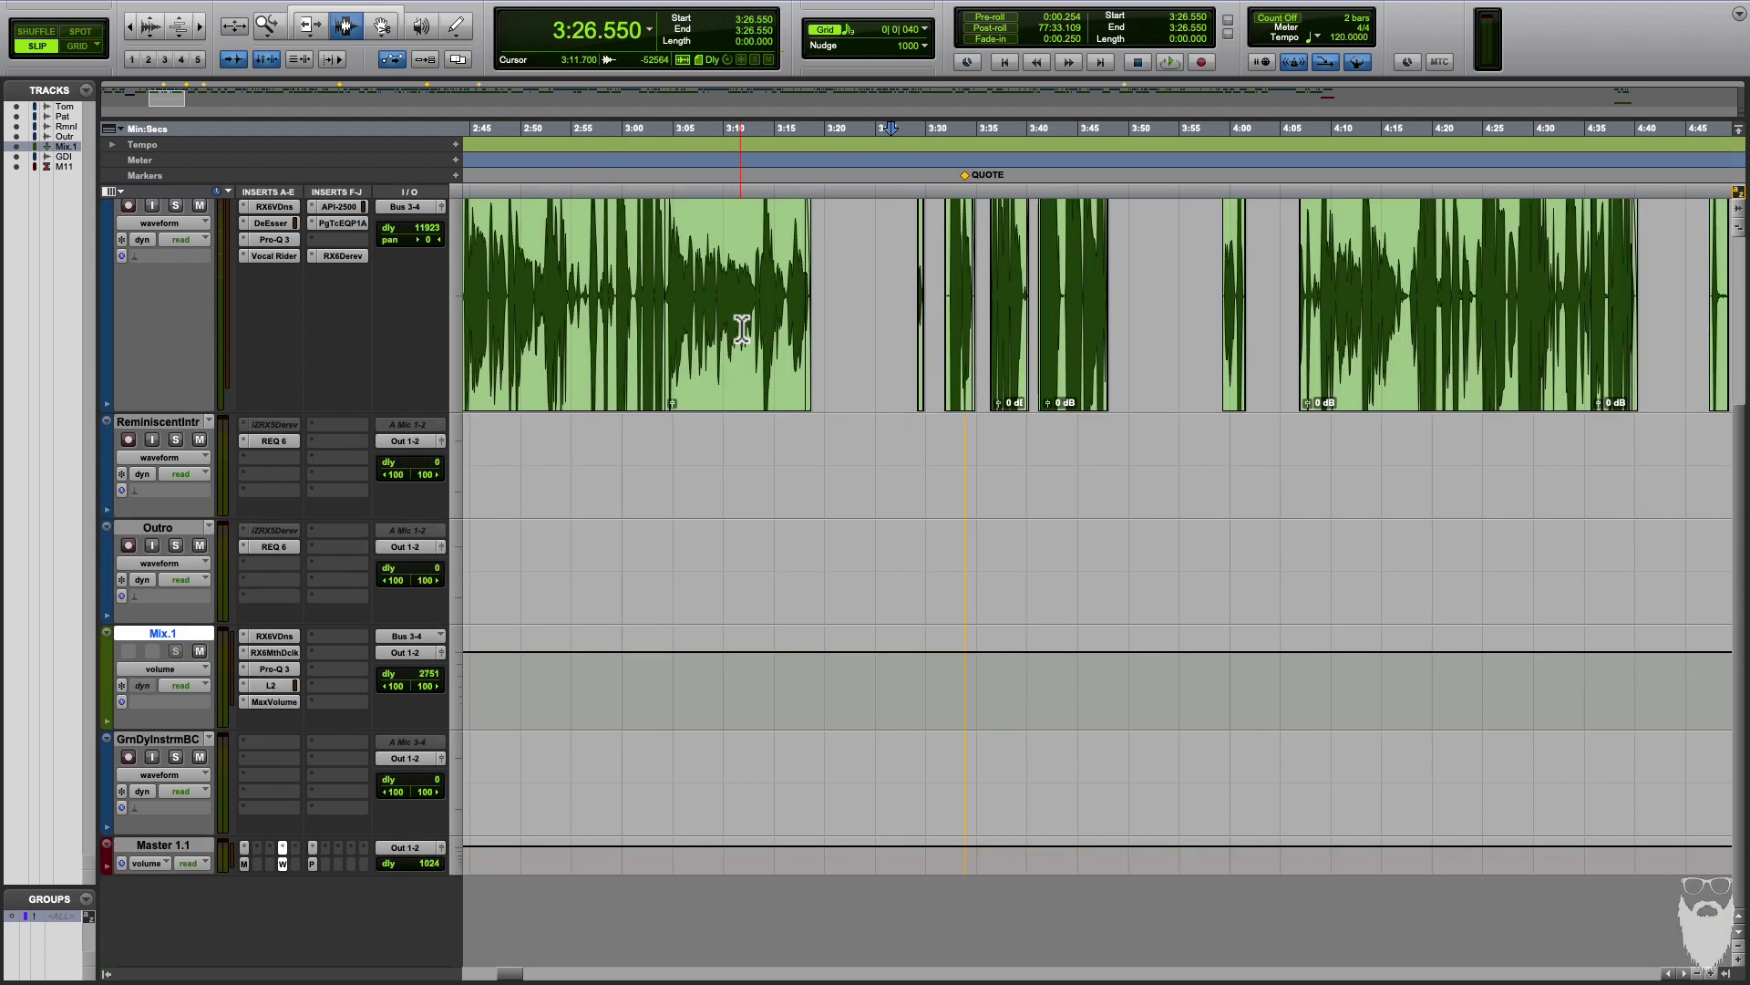
{"action": "key", "text": "r"}
{"action": "key", "text": "r"}
{"action": "key", "text": "r"}
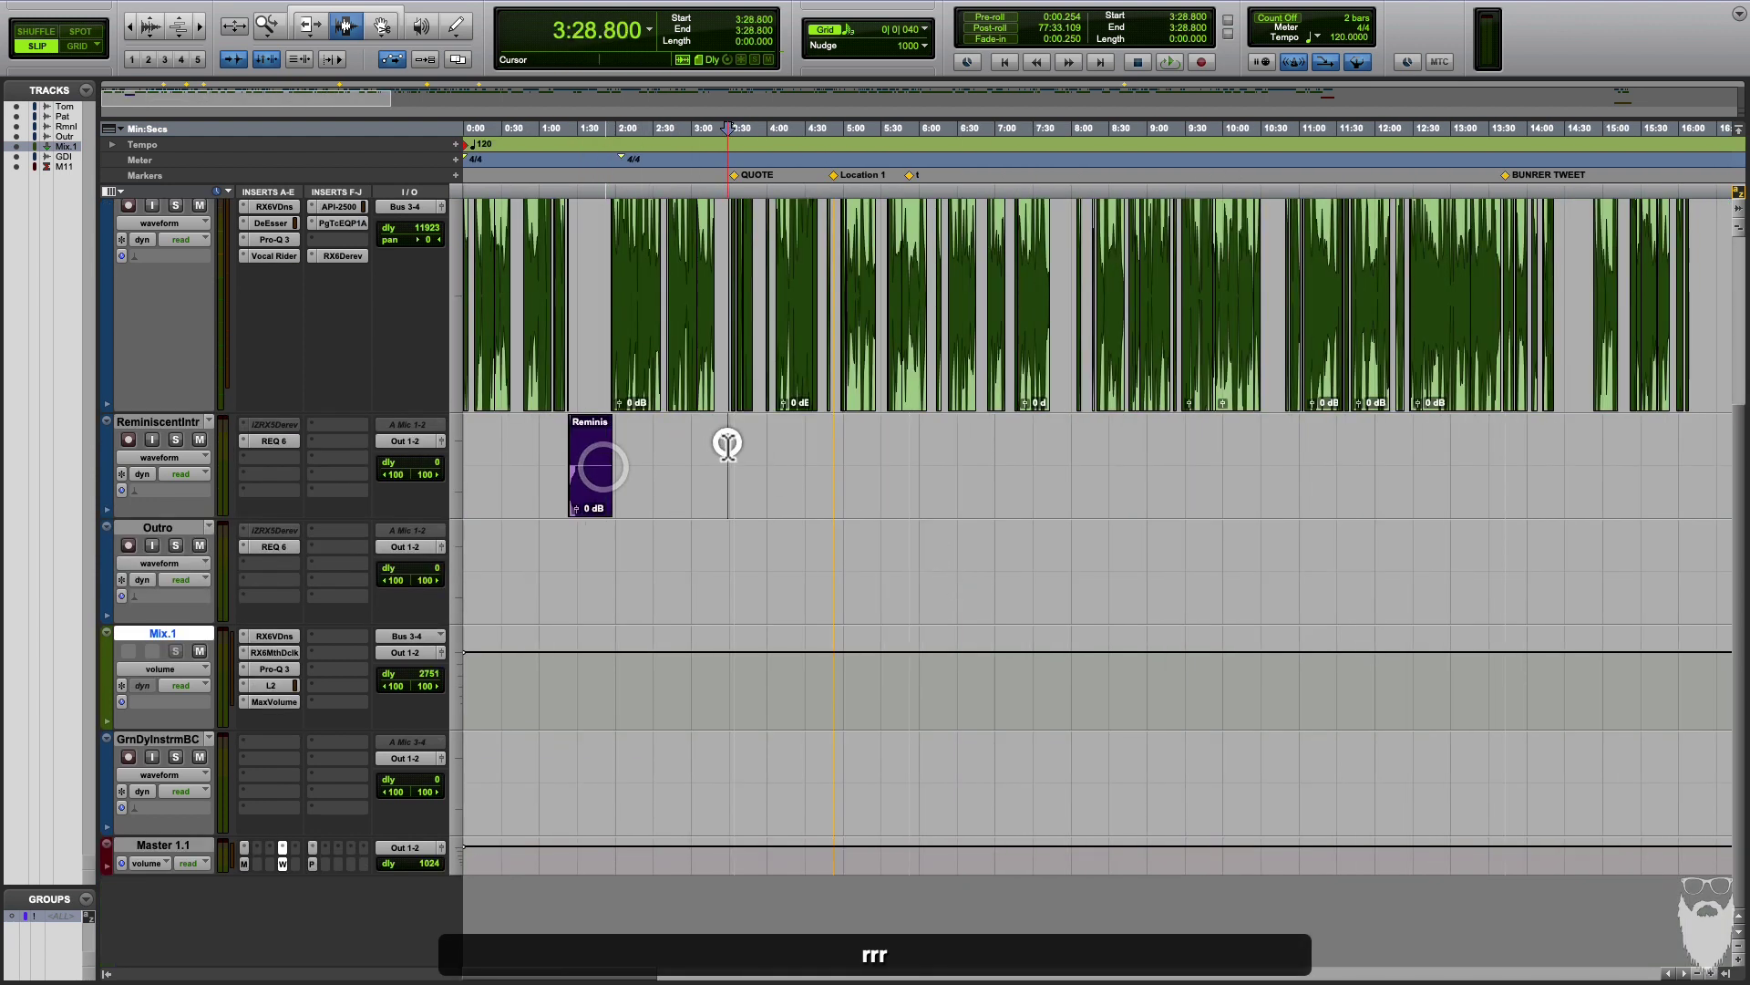
{"action": "key", "text": "t"}
{"action": "key", "text": "t"}
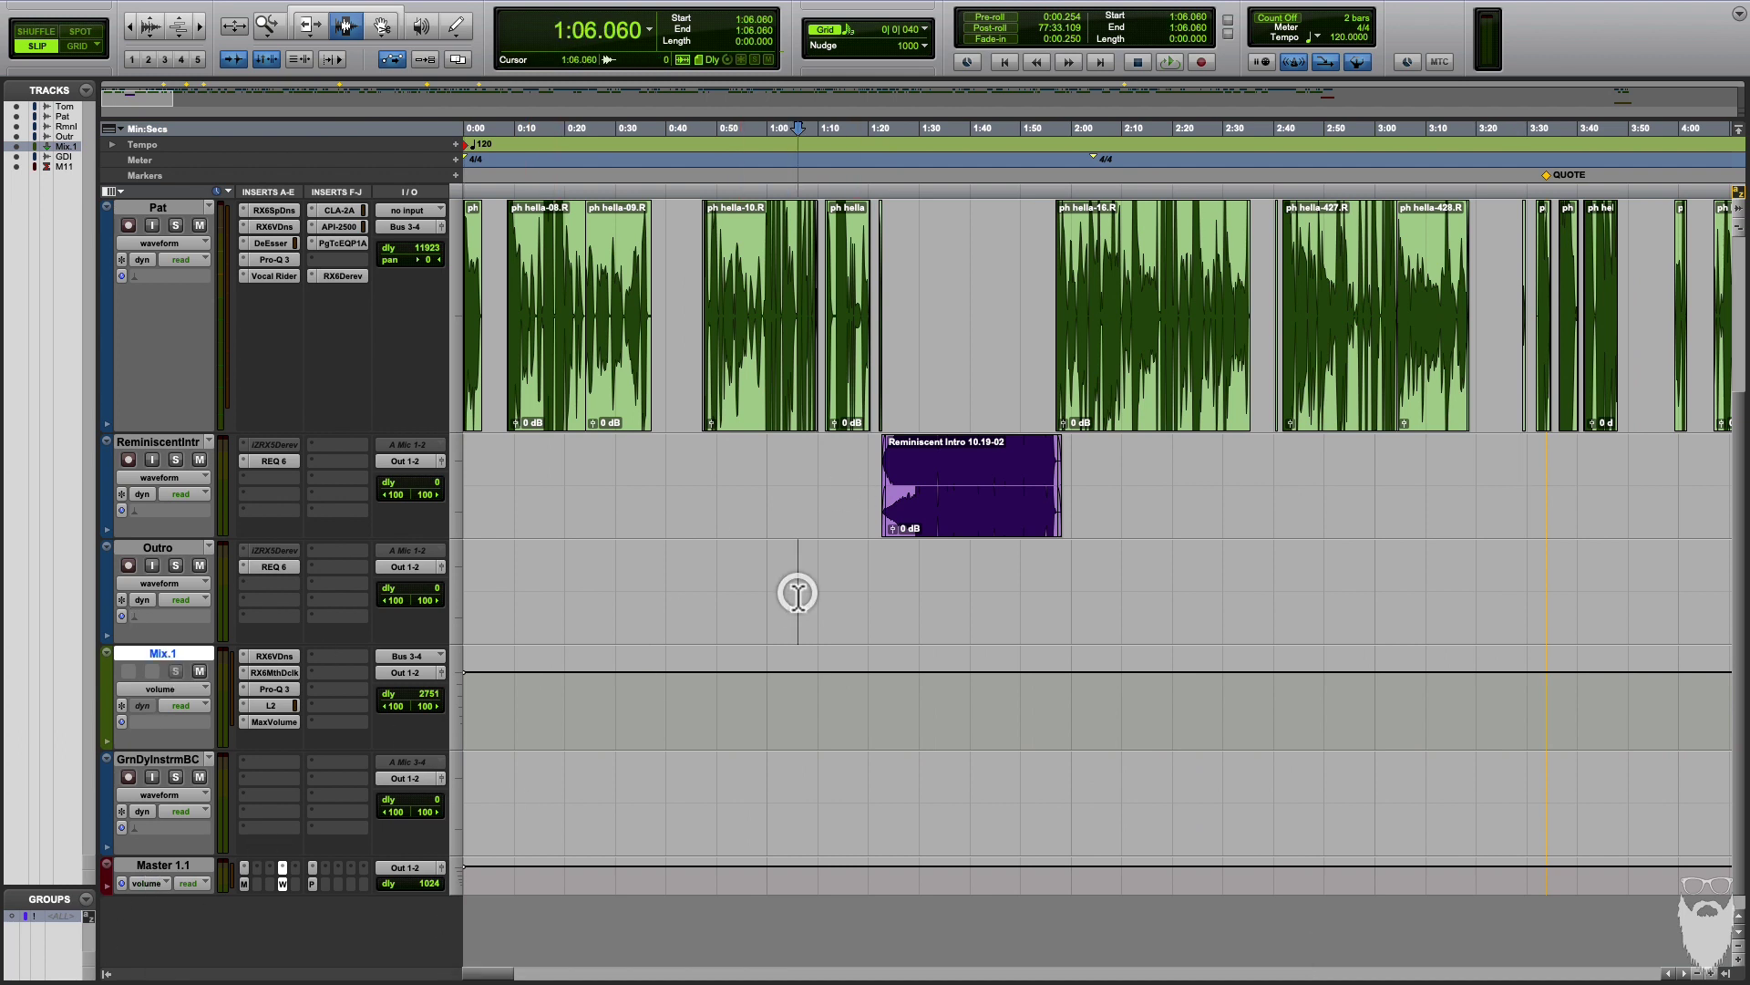
{"action": "left_click", "coordinate": [281, 658]}
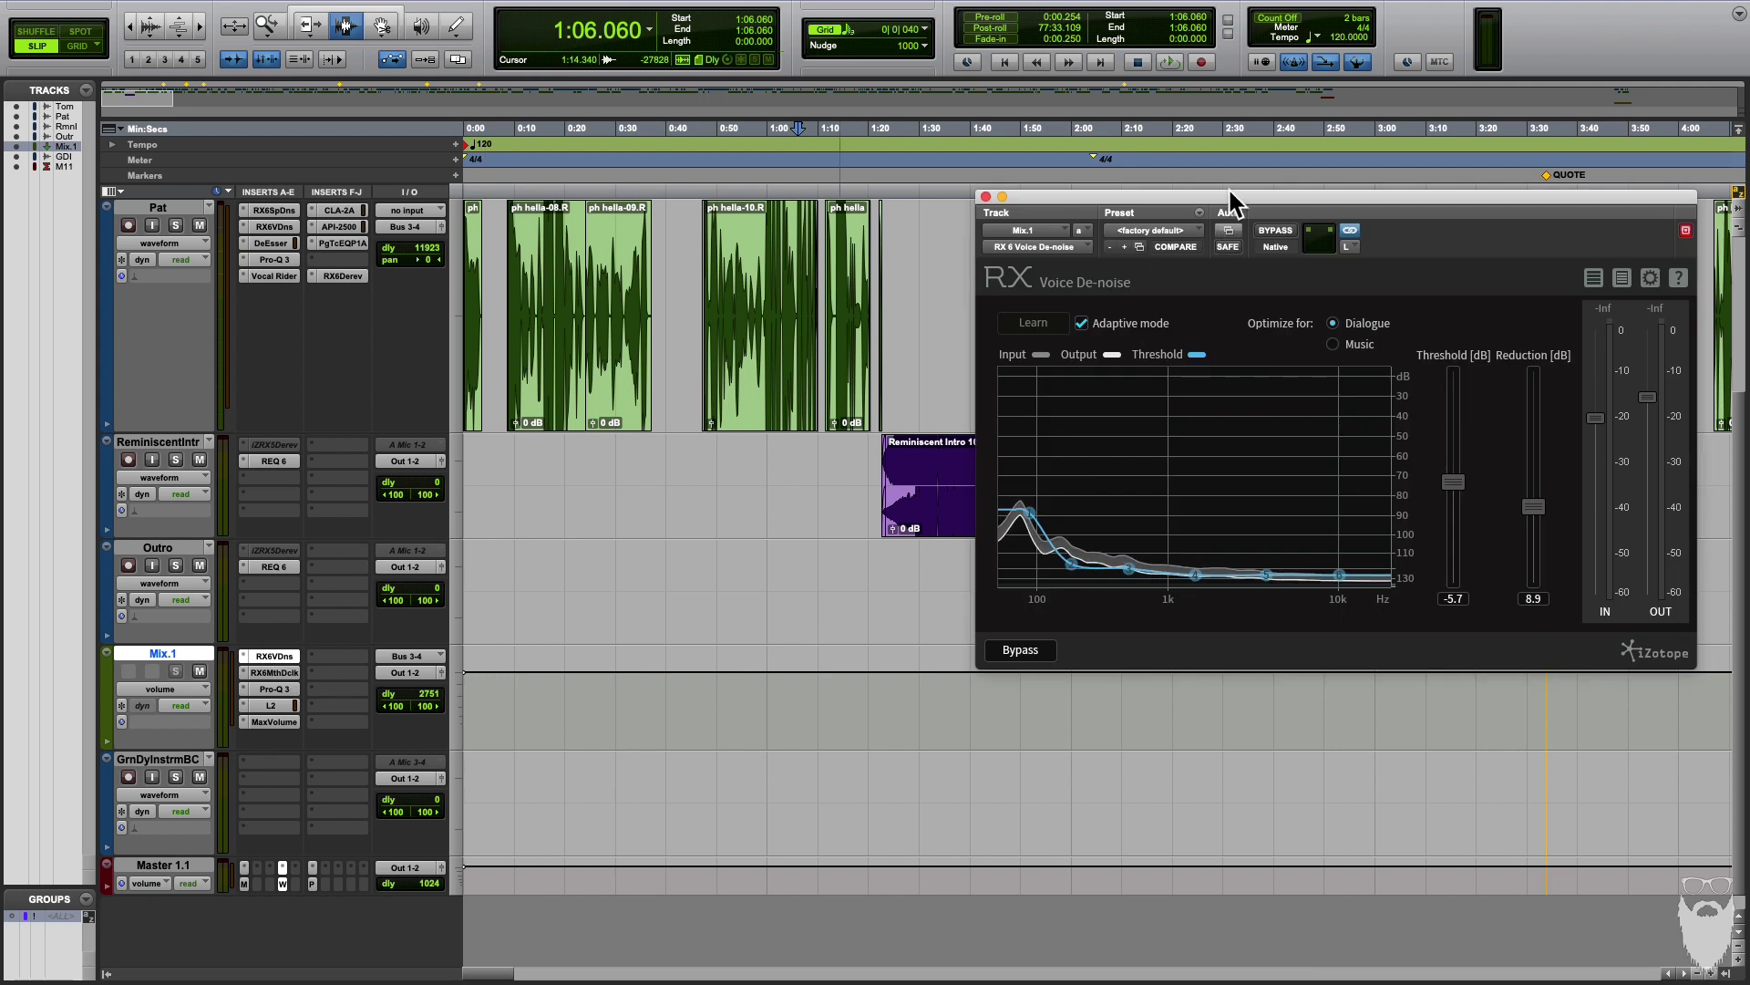
{"action": "left_click_drag", "start_coordinate": [1230, 199], "coordinate": [1204, 189]}
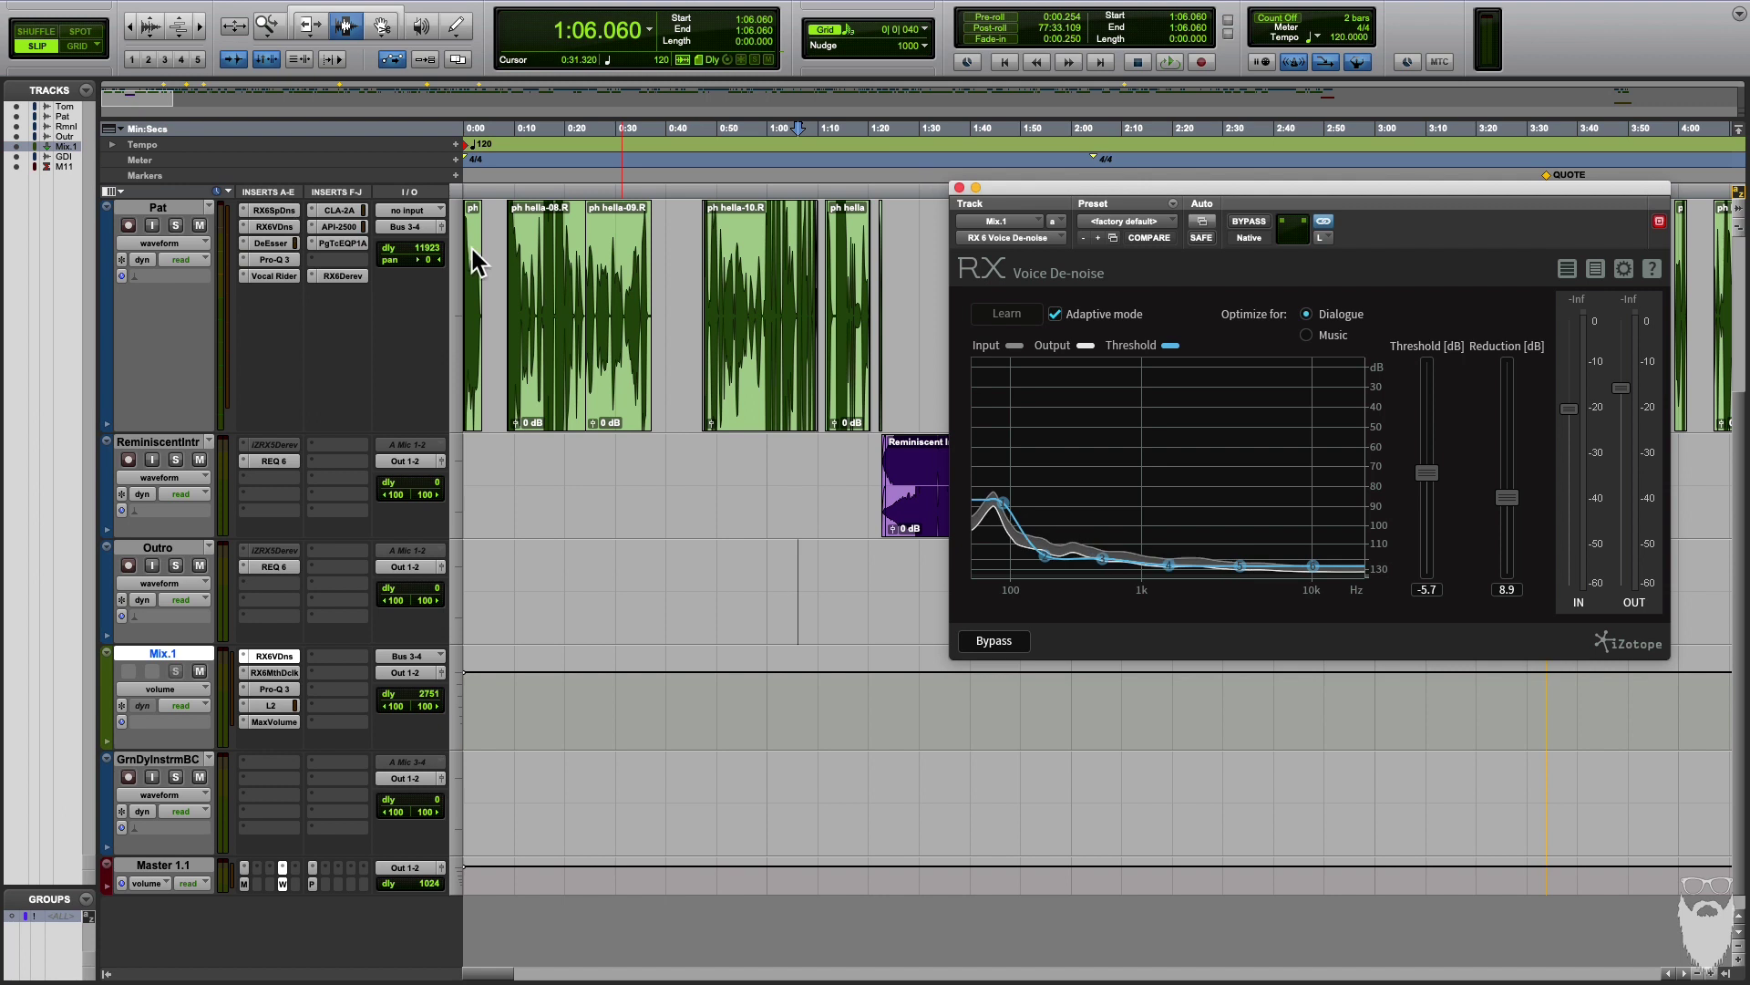
{"action": "left_click_drag", "start_coordinate": [1034, 189], "coordinate": [987, 196]}
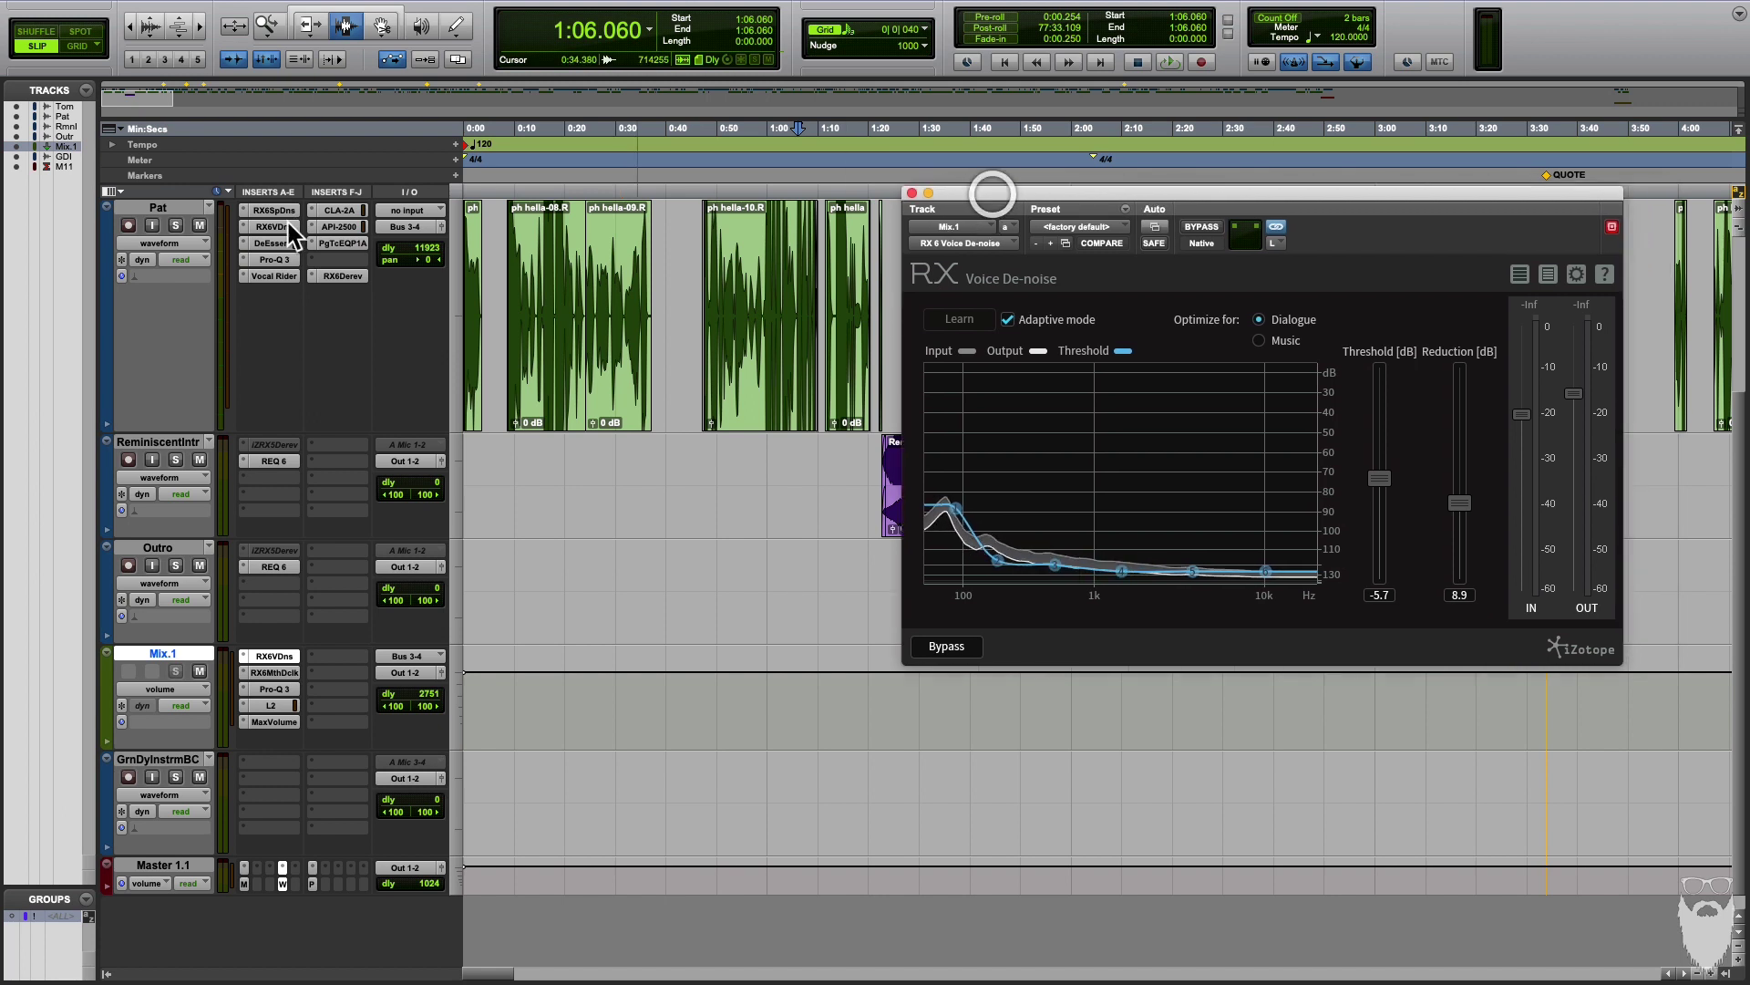
{"action": "left_click", "coordinate": [339, 211]}
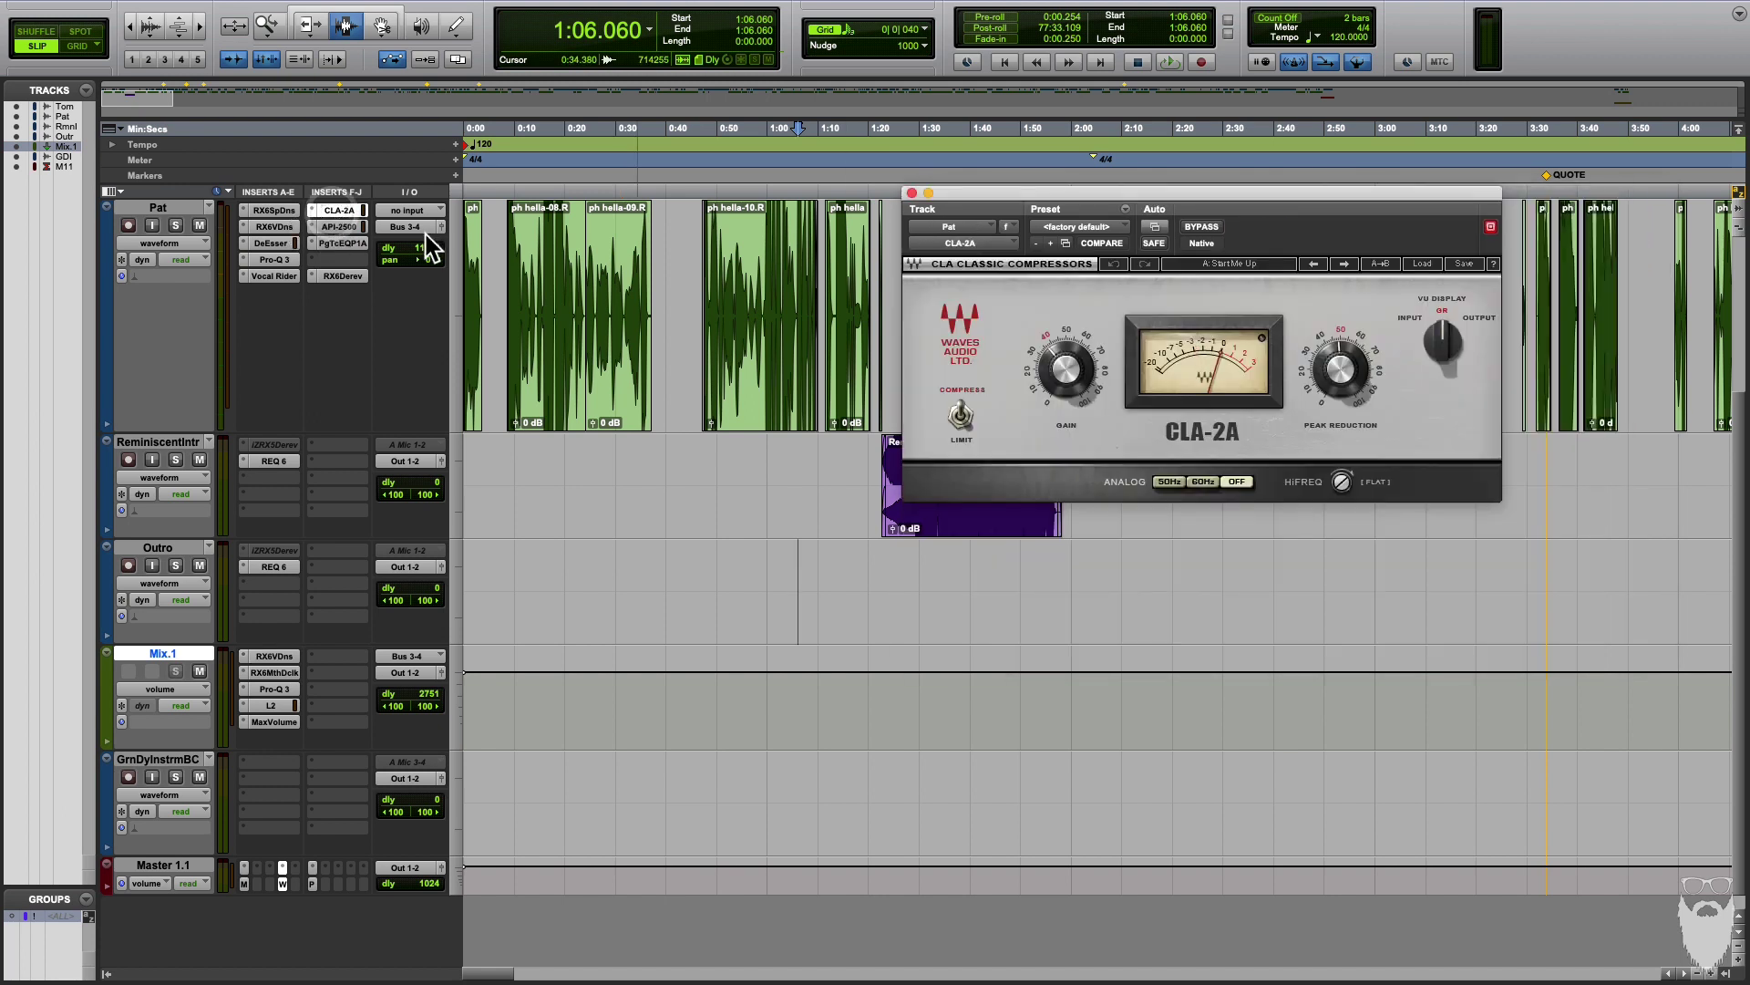
{"action": "left_click", "coordinate": [346, 227]}
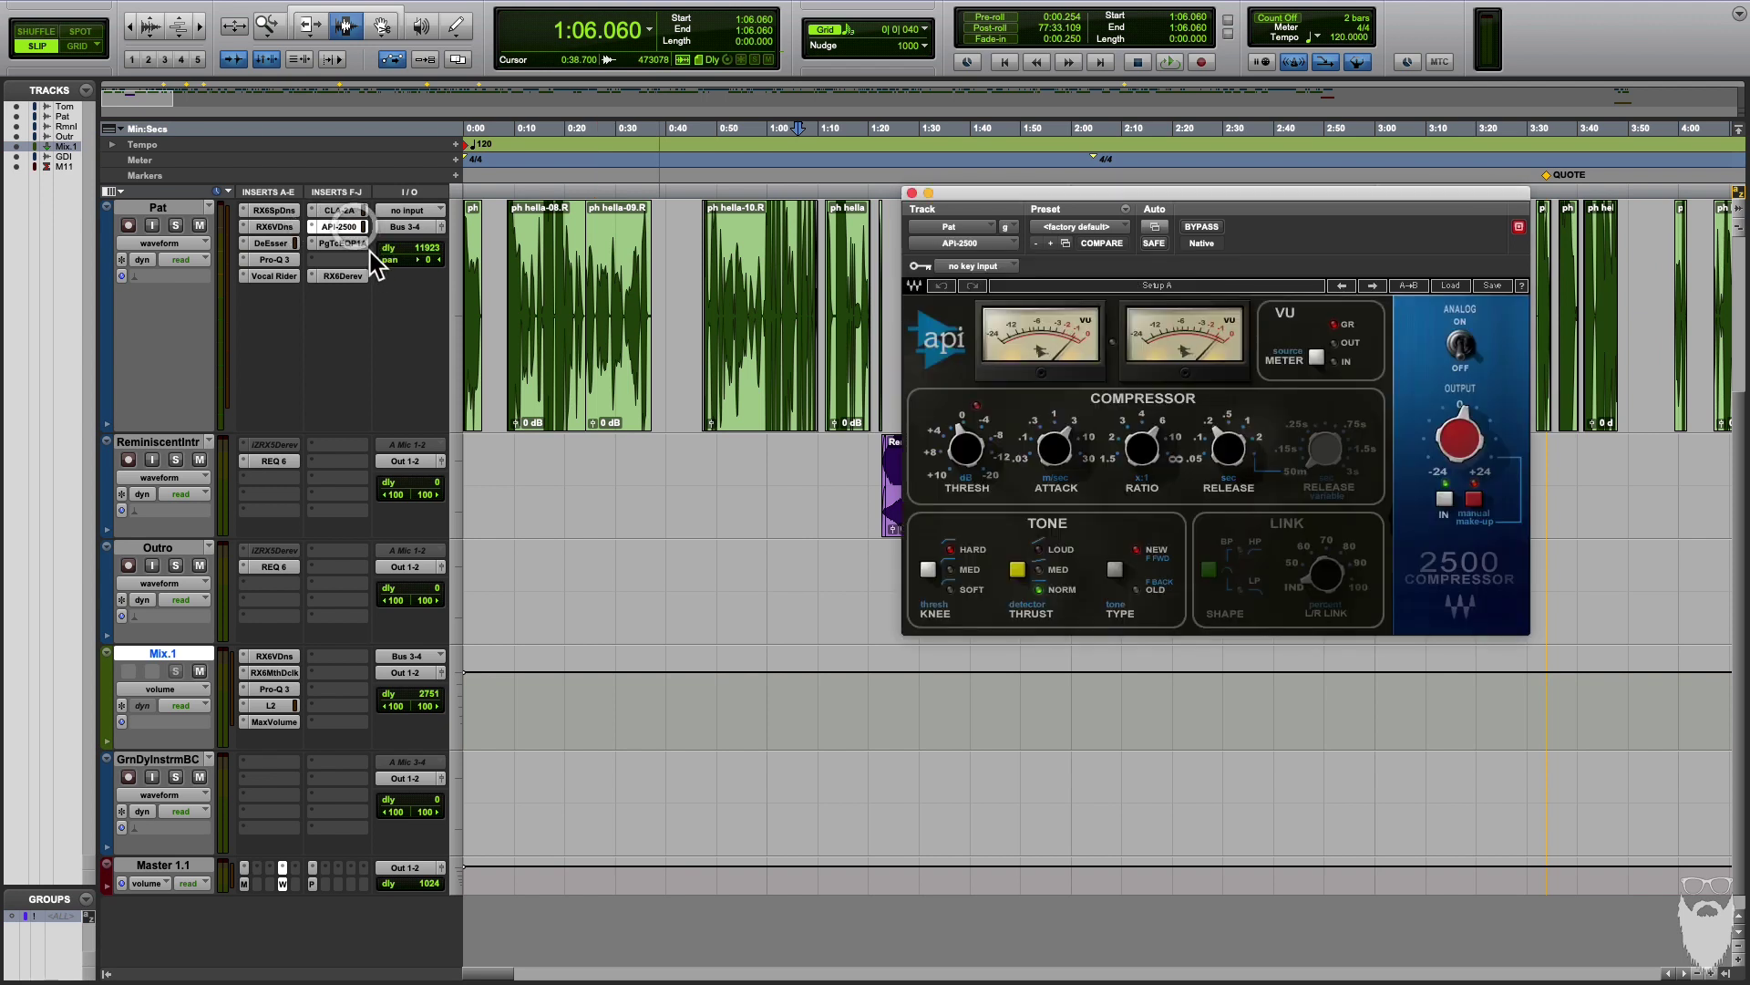
{"action": "left_click", "coordinate": [912, 192]}
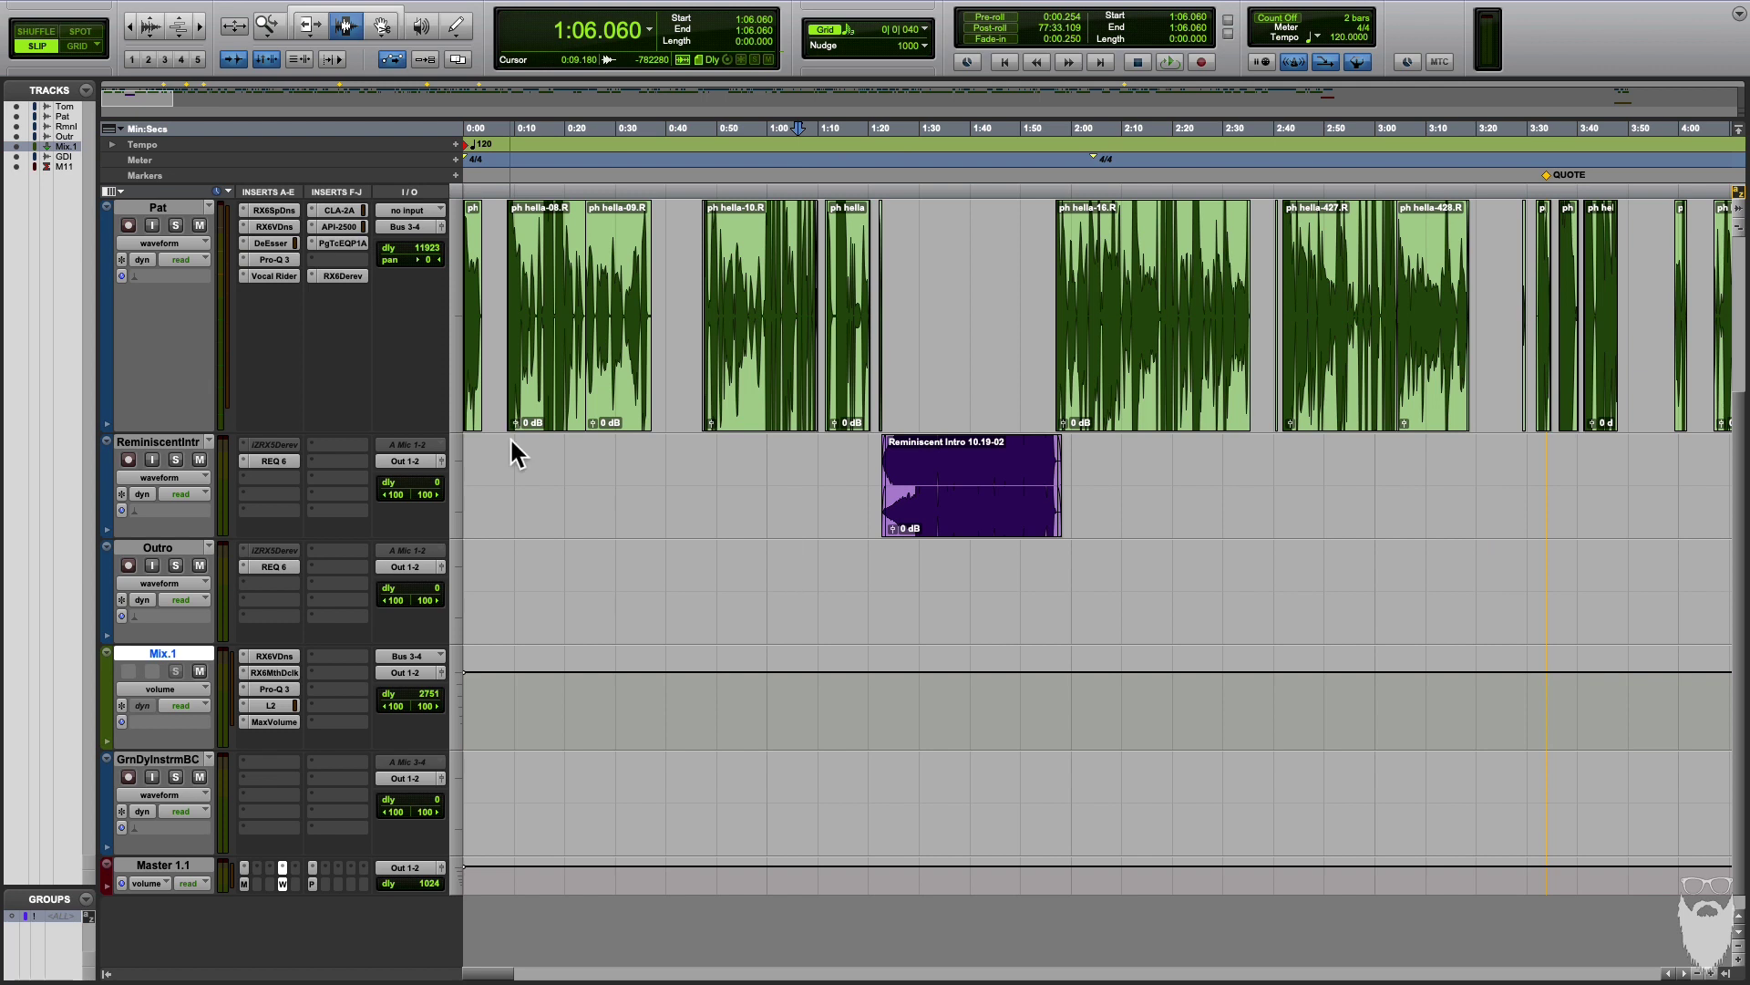
- Review Mix.1's Voice De-noise, then show Mouth De-click at sensitivity 4.0, skew 0.0, widening 0.3
{"action": "left_click", "coordinate": [279, 657]}
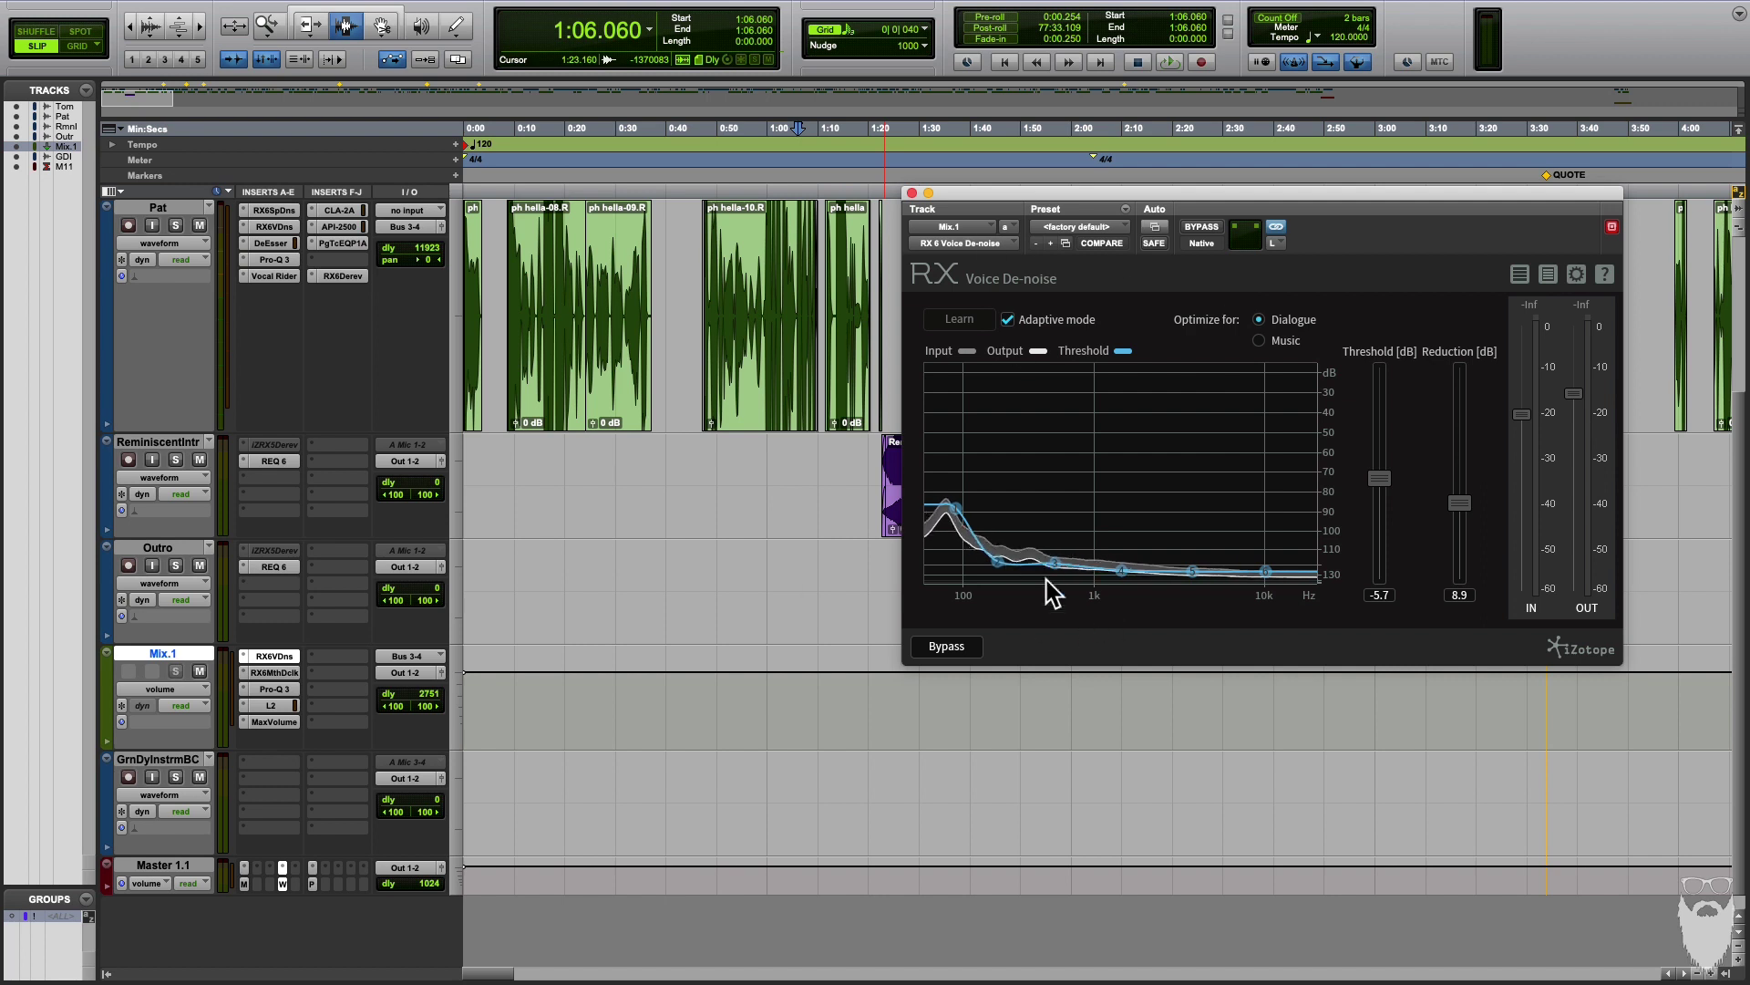
{"action": "left_click", "coordinate": [912, 192]}
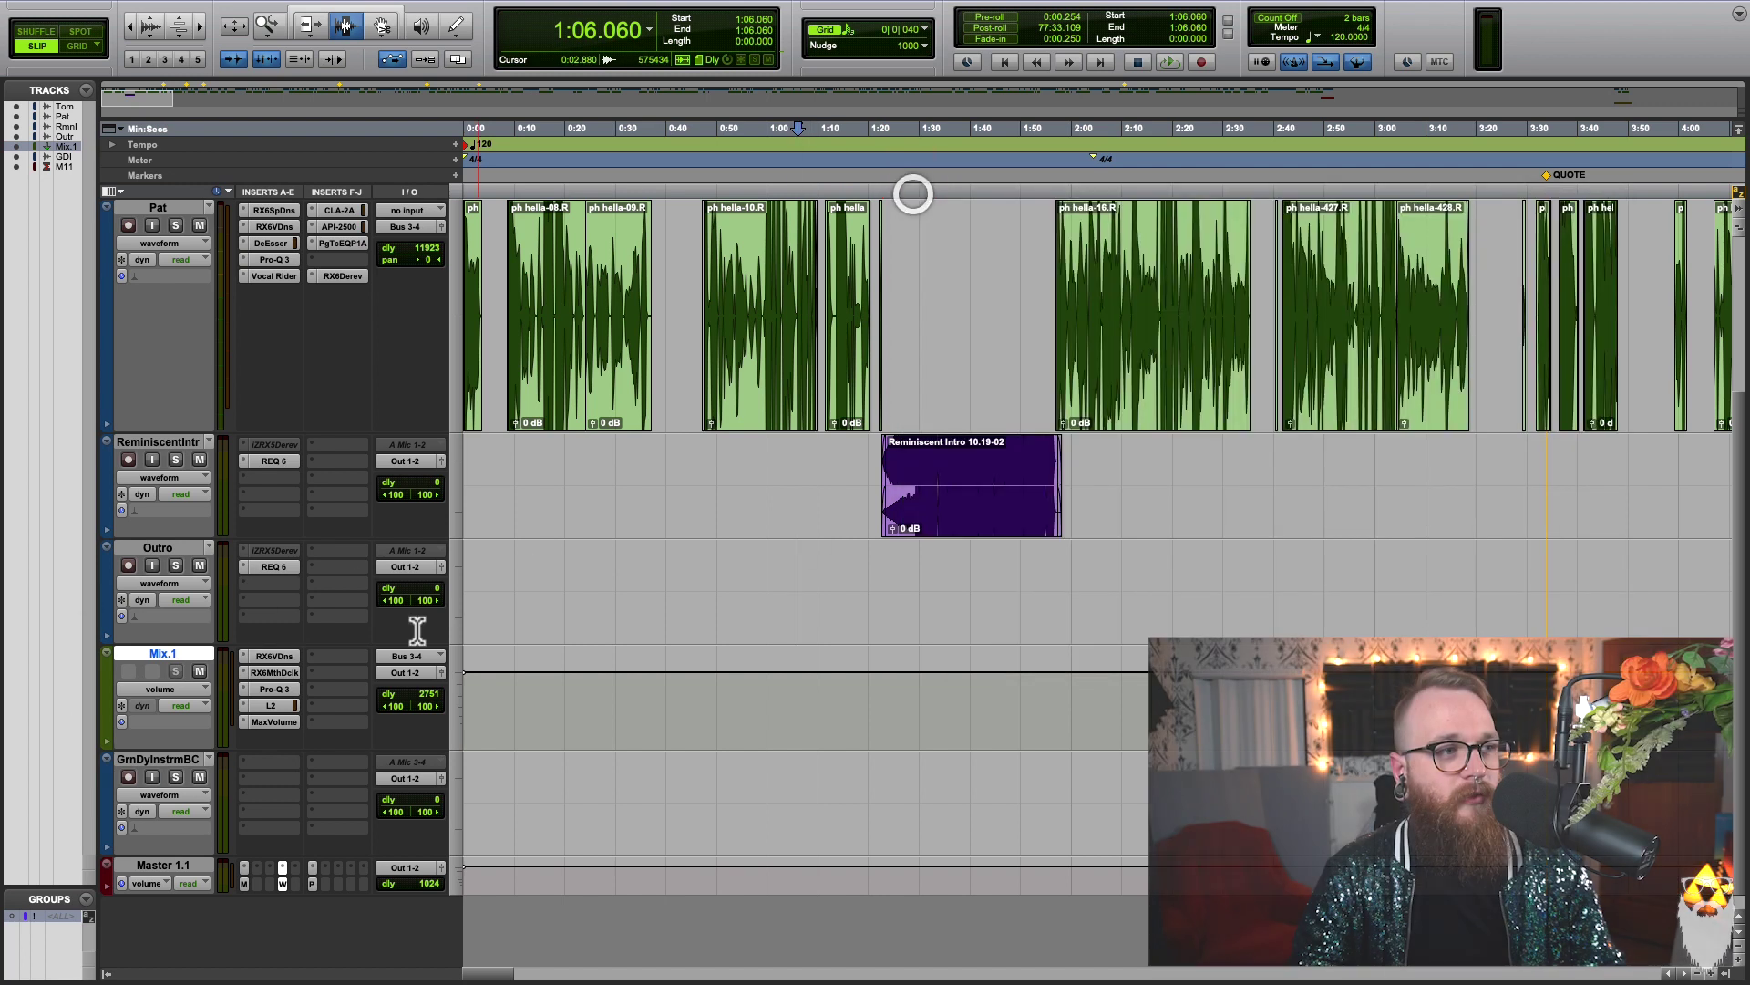
{"action": "left_click", "coordinate": [276, 674]}
{"action": "left_click", "coordinate": [731, 407]}
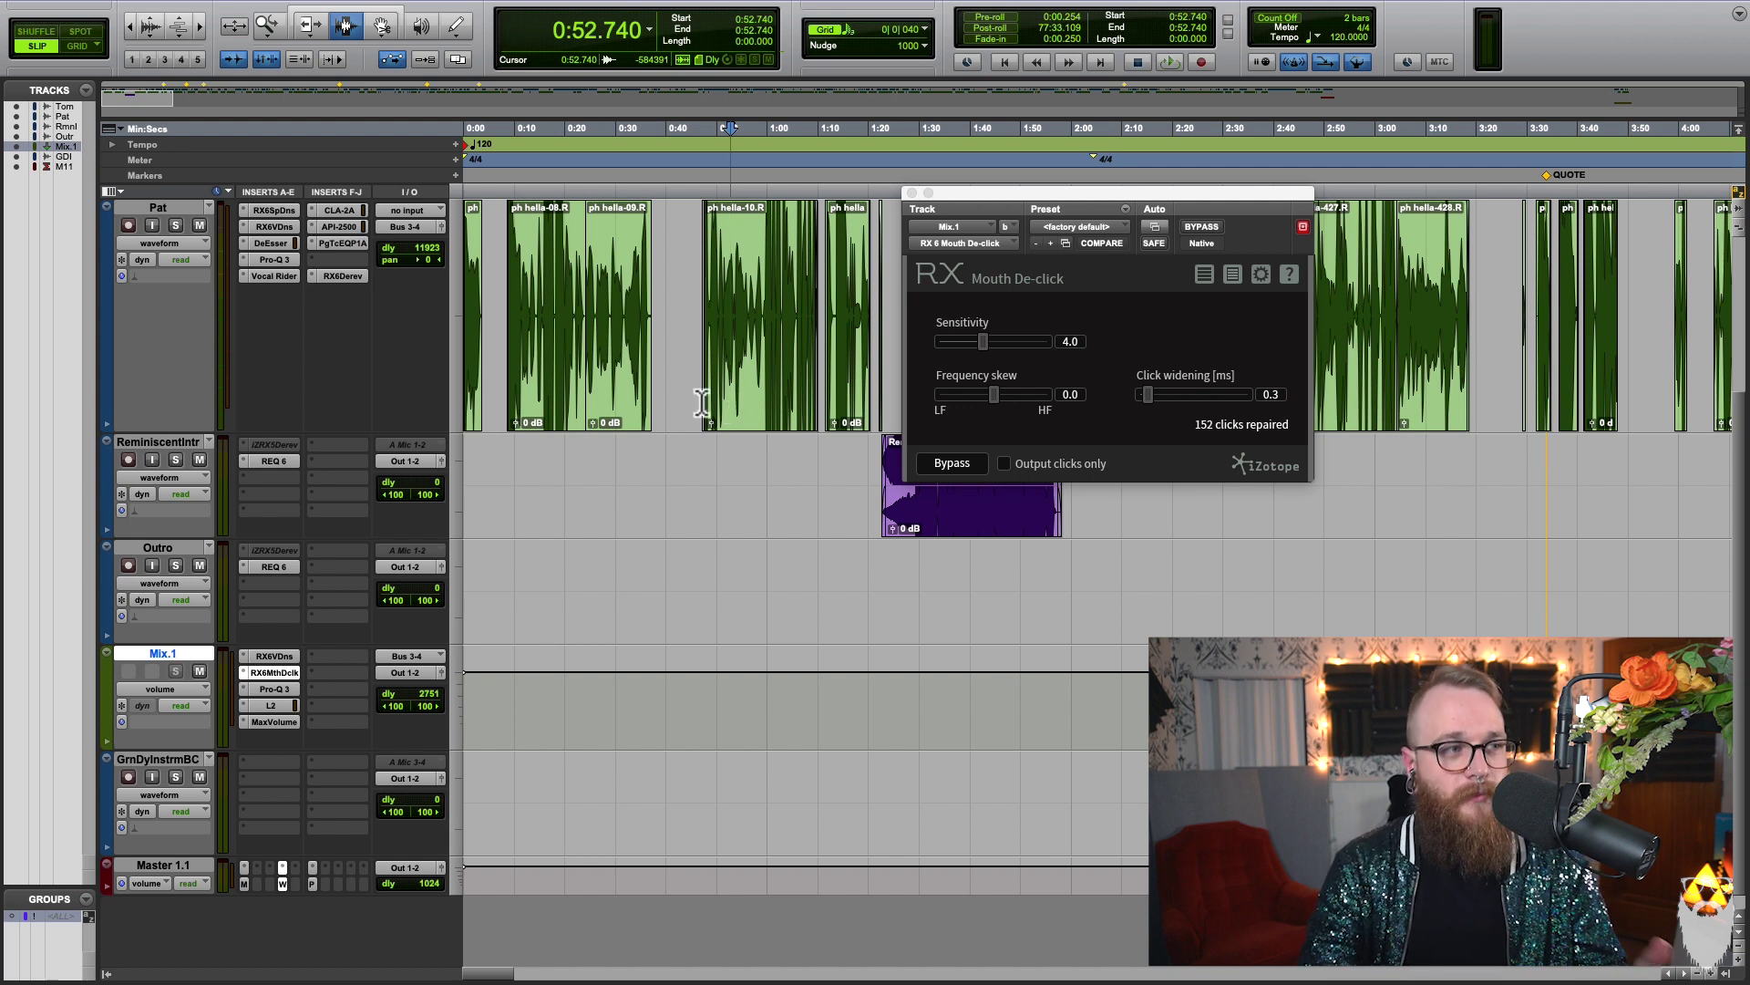
- Place the edit point at 1:03.720, select Master 1.1, and clear the intro track selection
{"action": "left_click", "coordinate": [786, 552]}
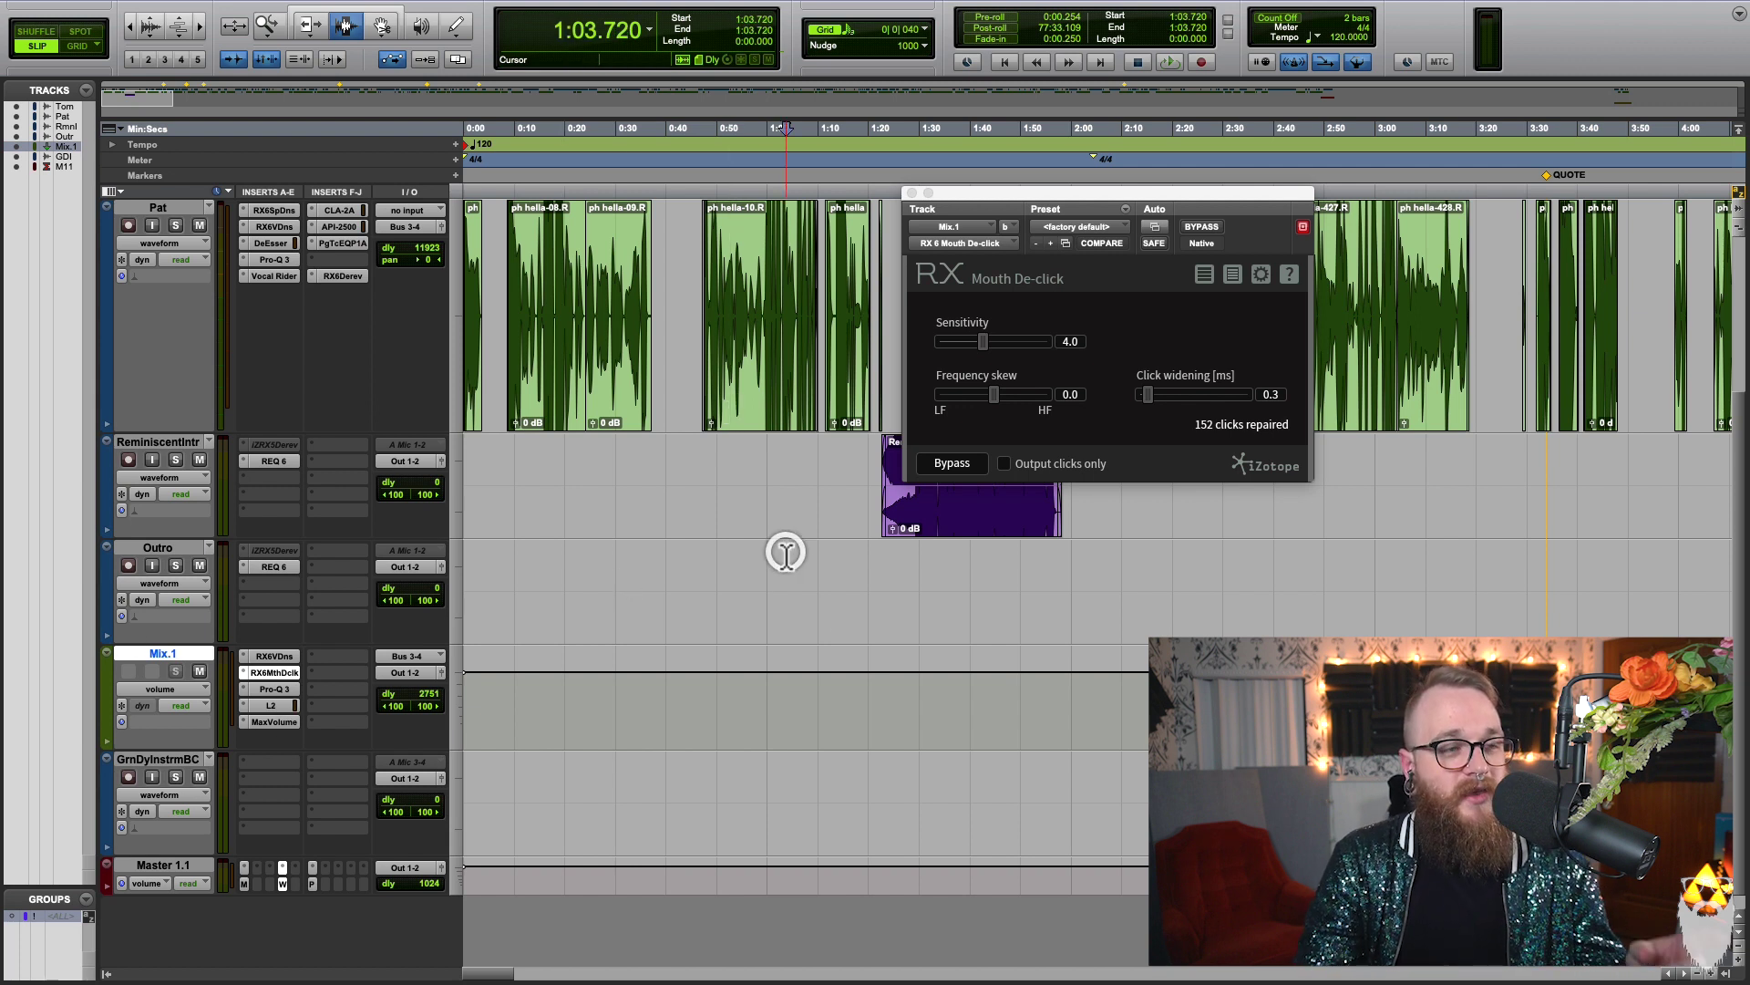
{"action": "left_click", "coordinate": [165, 869]}
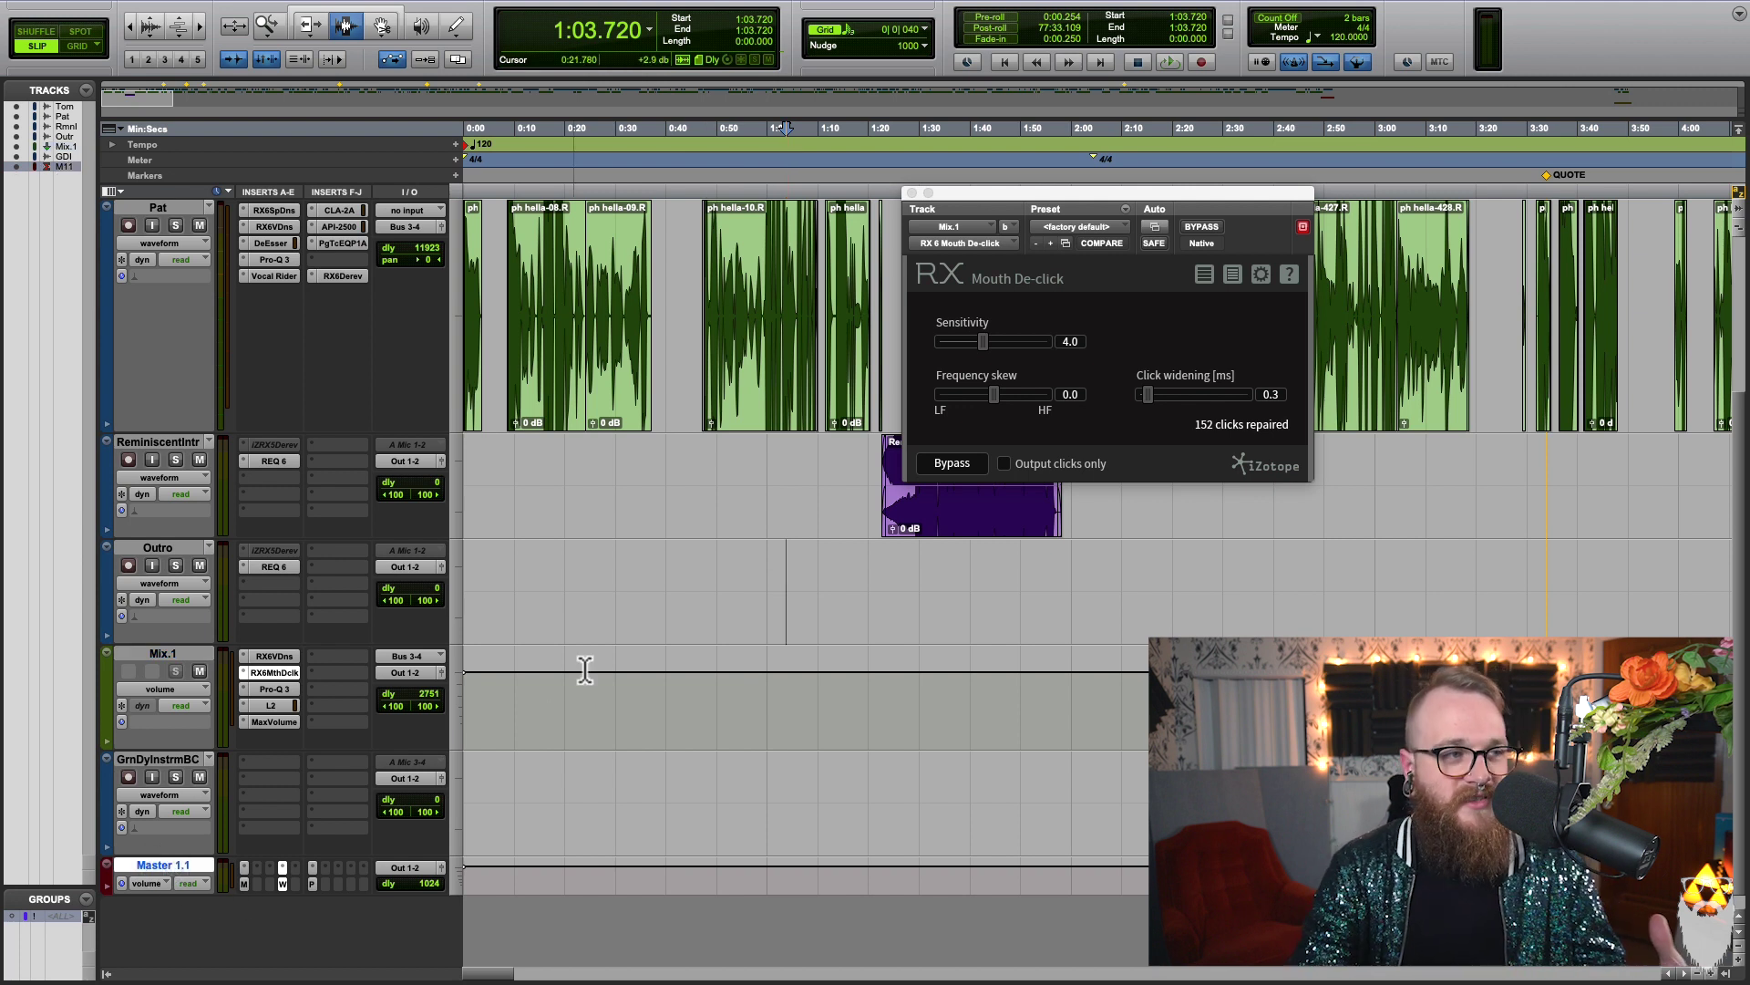
{"action": "scroll", "coordinate": [670, 379], "scroll_direction": "up", "scroll_amount": 3}
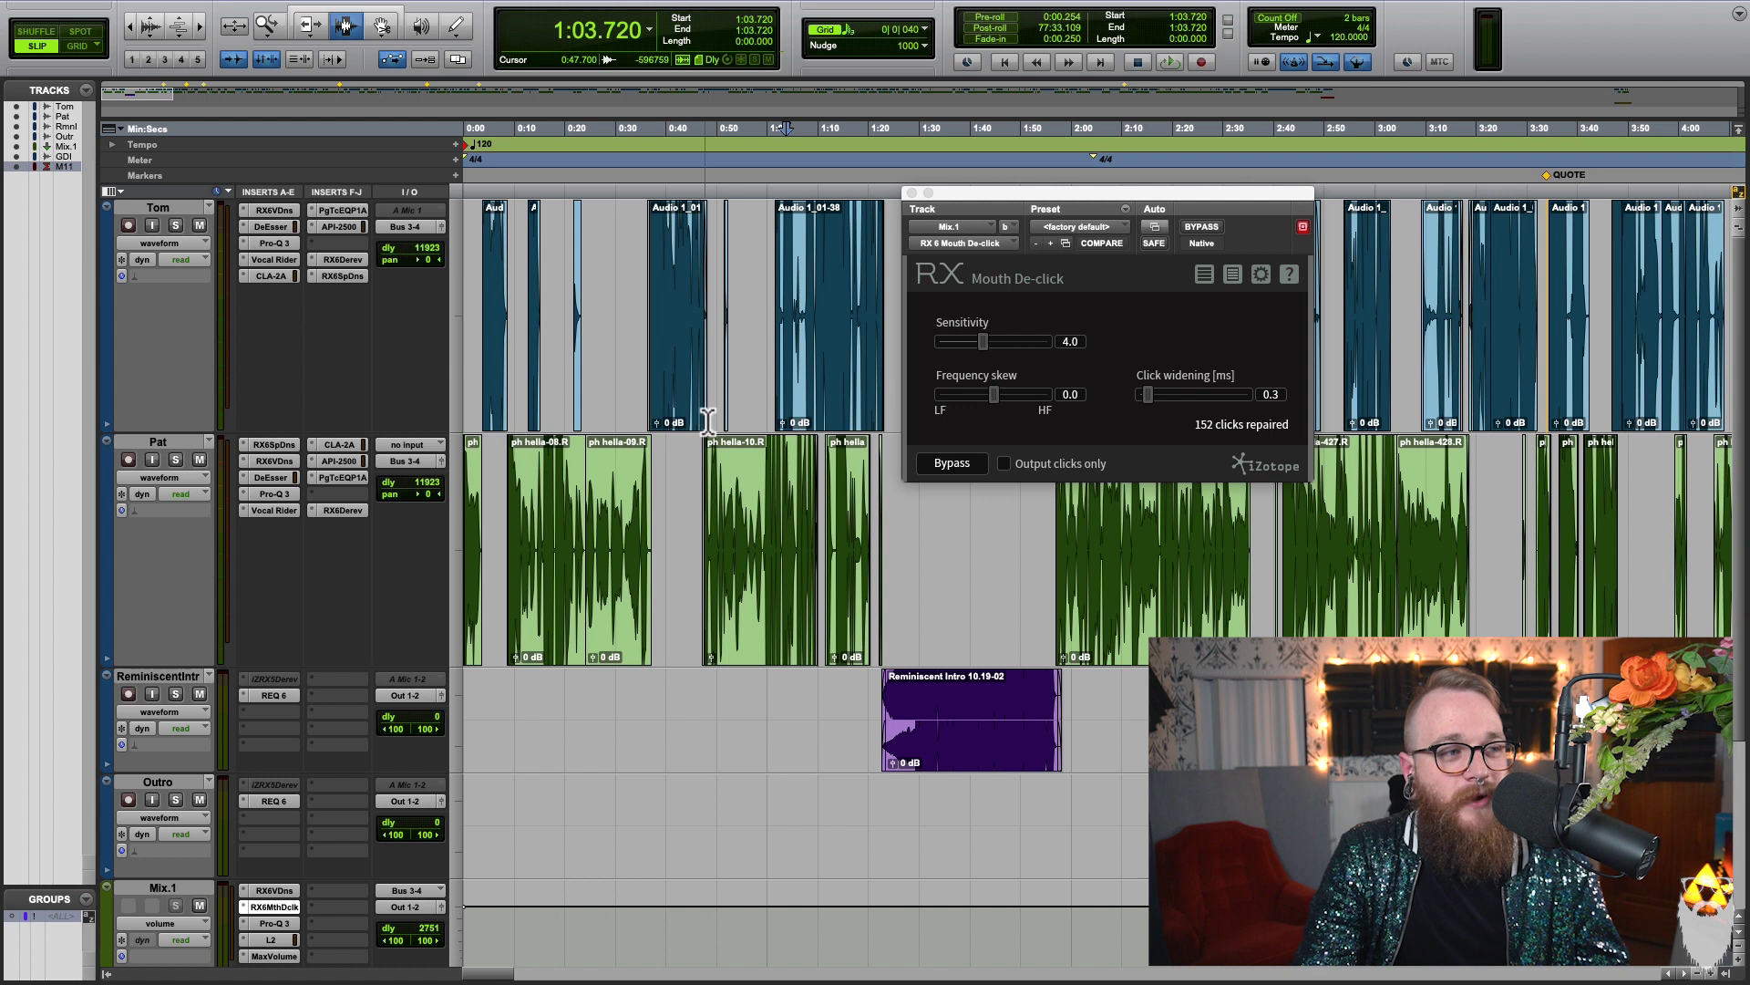
{"action": "scroll", "coordinate": [746, 614], "scroll_direction": "down", "scroll_amount": 3}
{"action": "scroll", "coordinate": [647, 602], "scroll_direction": "up", "scroll_amount": 3}
{"action": "left_click", "coordinate": [696, 696]}
{"action": "scroll", "coordinate": [700, 702], "scroll_direction": "down", "scroll_amount": 3}
{"action": "left_click_drag", "start_coordinate": [746, 452], "coordinate": [861, 447]}
{"action": "left_click", "coordinate": [824, 469]}
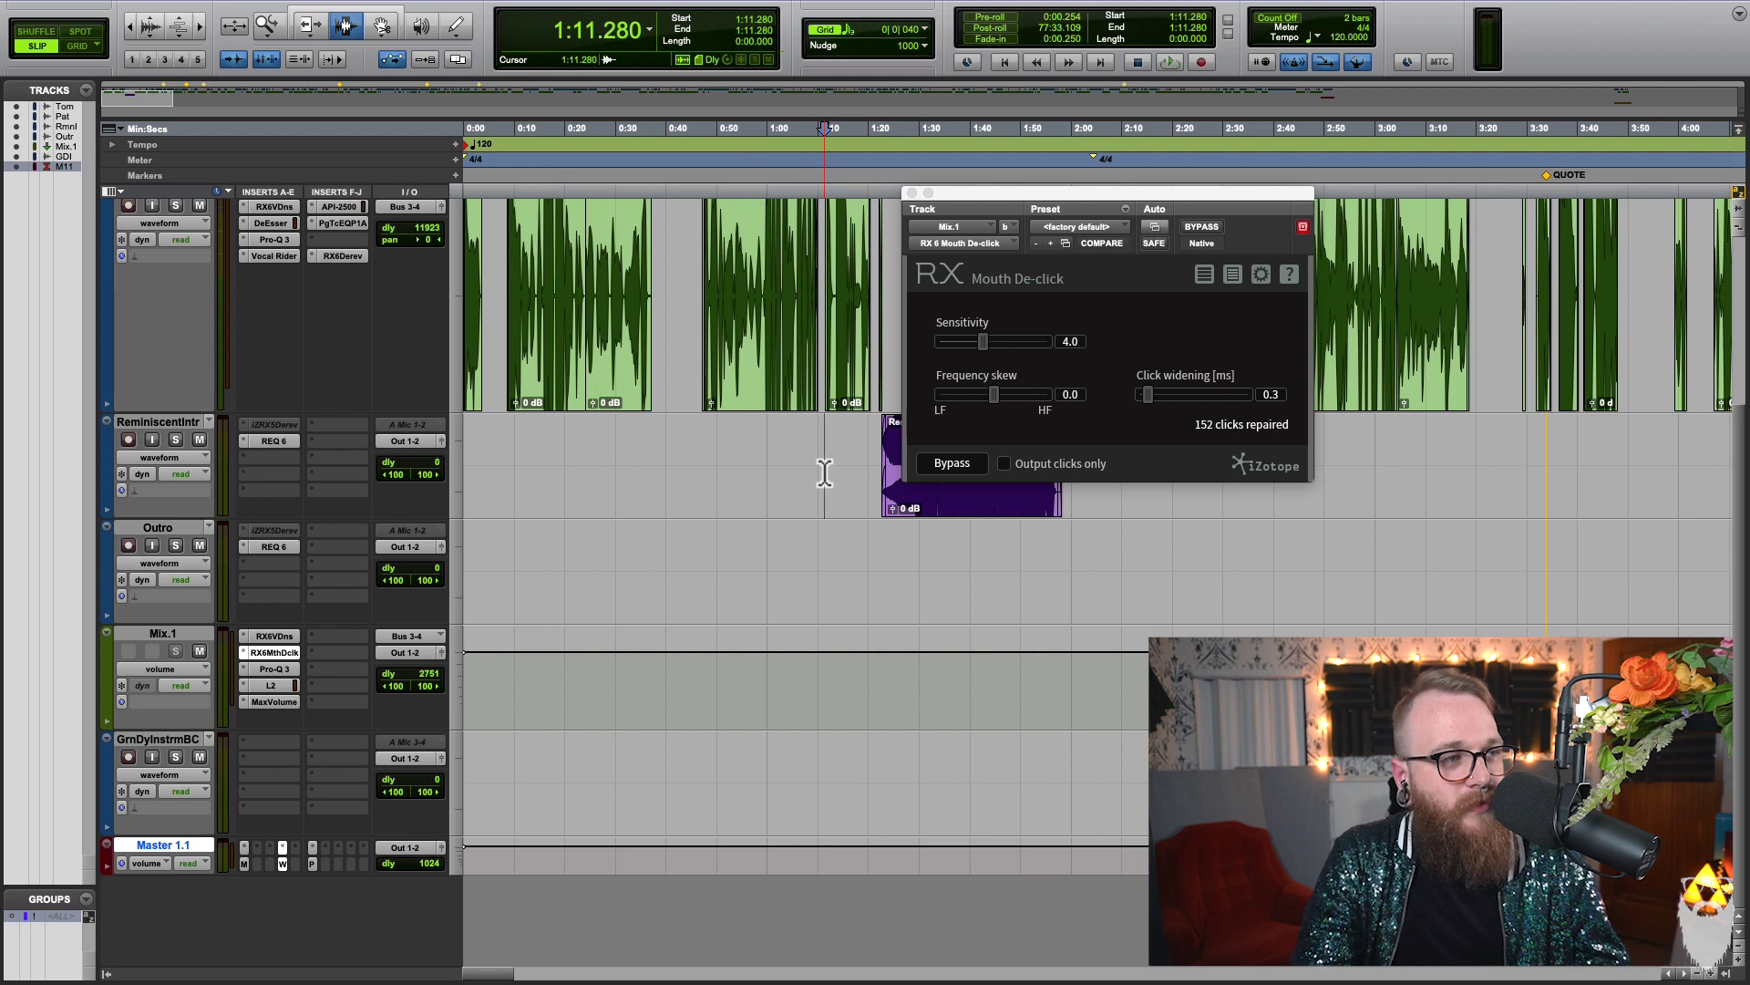
- Zoom around the timeline and settle the edit cursor at 3:54.000
{"action": "scroll", "coordinate": [820, 364], "scroll_direction": "right", "scroll_amount": 5}
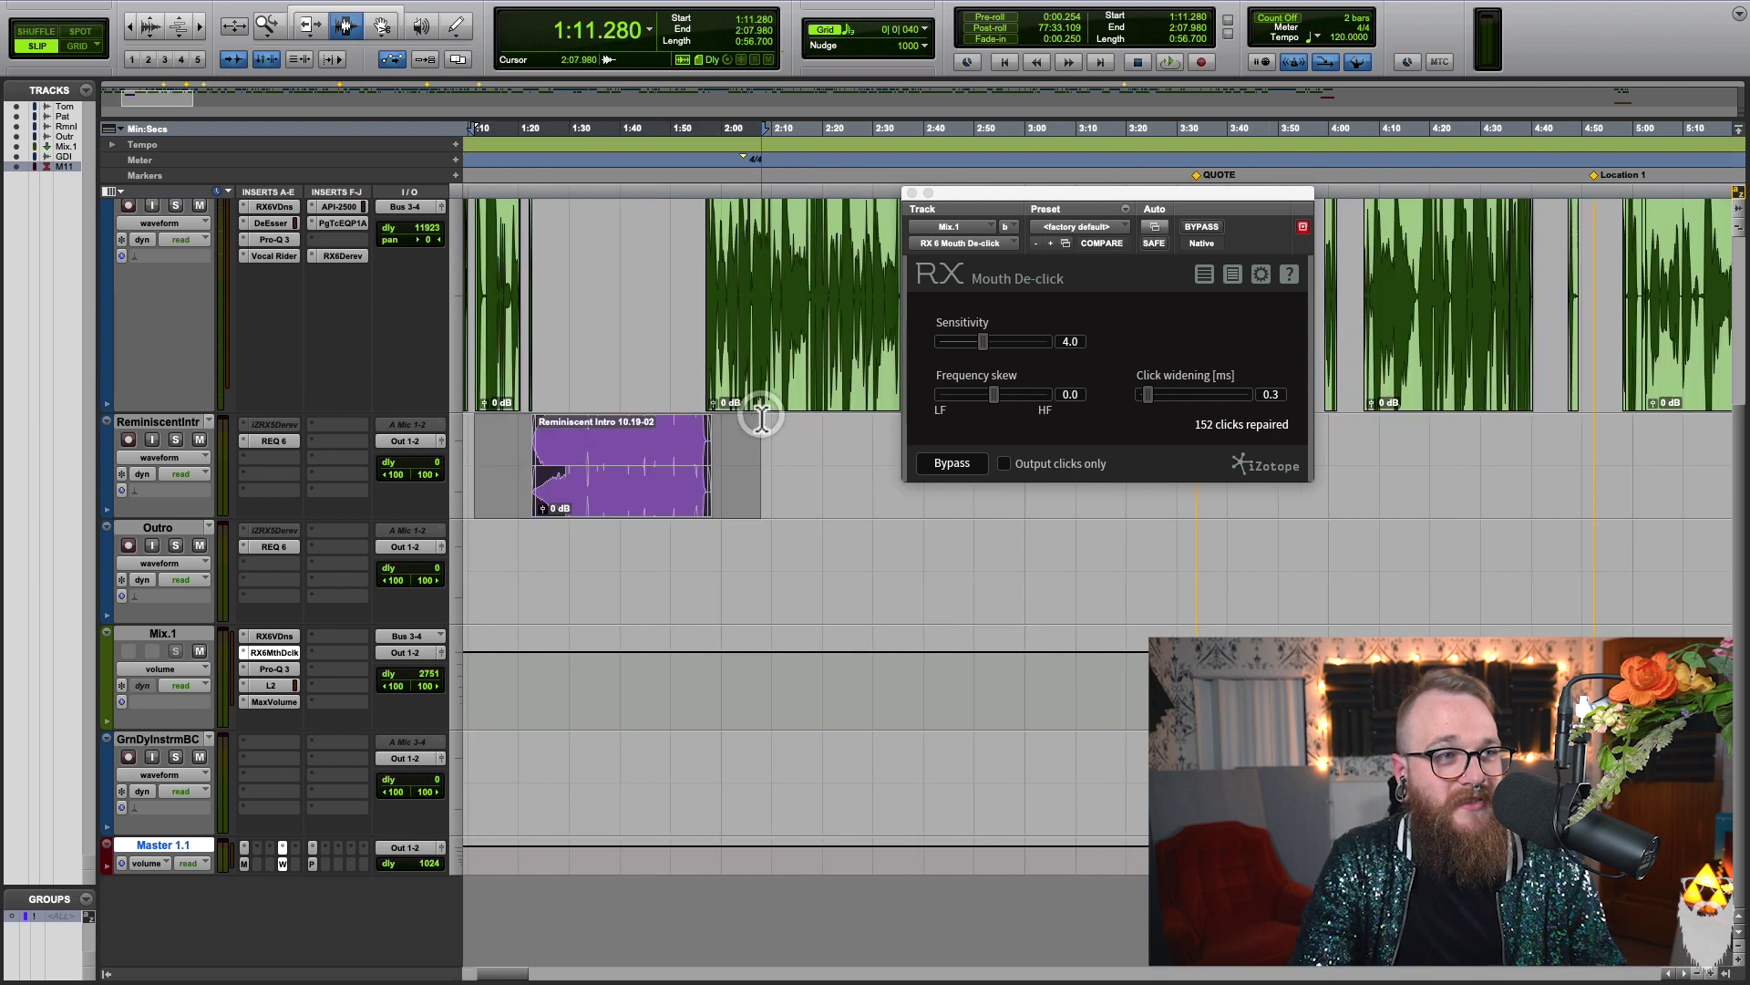
{"action": "left_click", "coordinate": [761, 415]}
{"action": "key", "text": "r"}
{"action": "key", "text": "r"}
{"action": "scroll", "coordinate": [762, 418], "scroll_direction": "up", "scroll_amount": 2}
{"action": "left_click", "coordinate": [769, 415]}
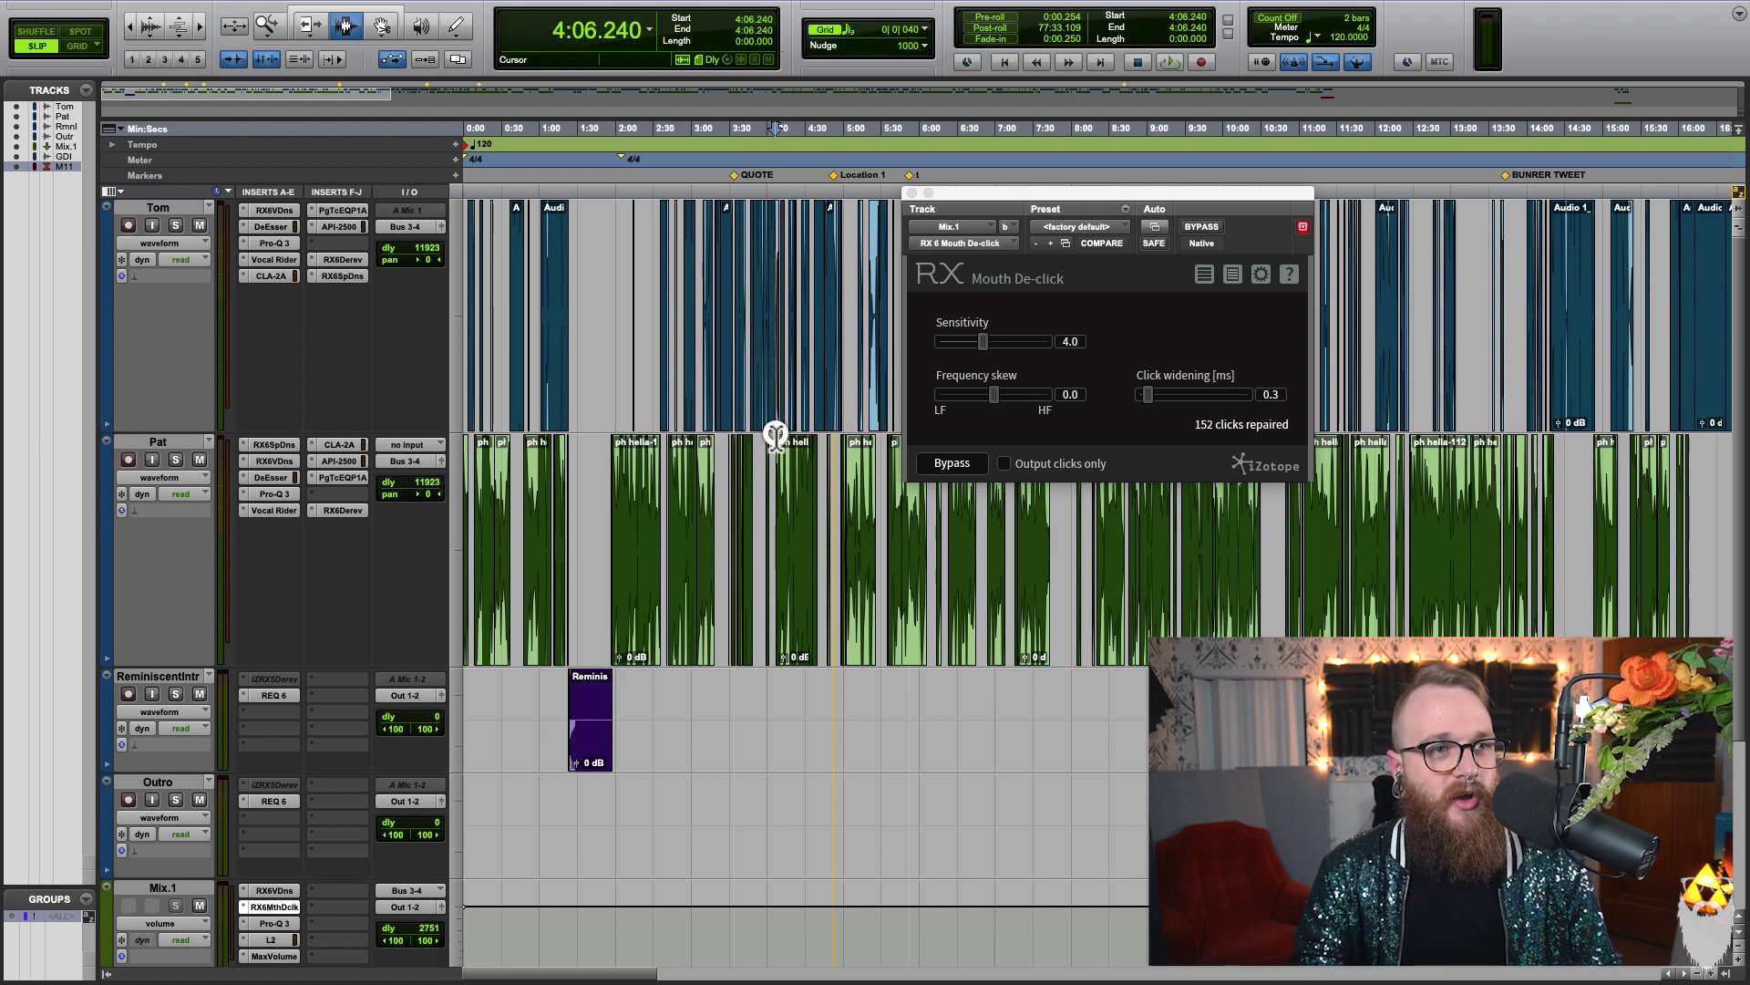
{"action": "scroll", "coordinate": [766, 474], "scroll_direction": "down", "scroll_amount": 2}
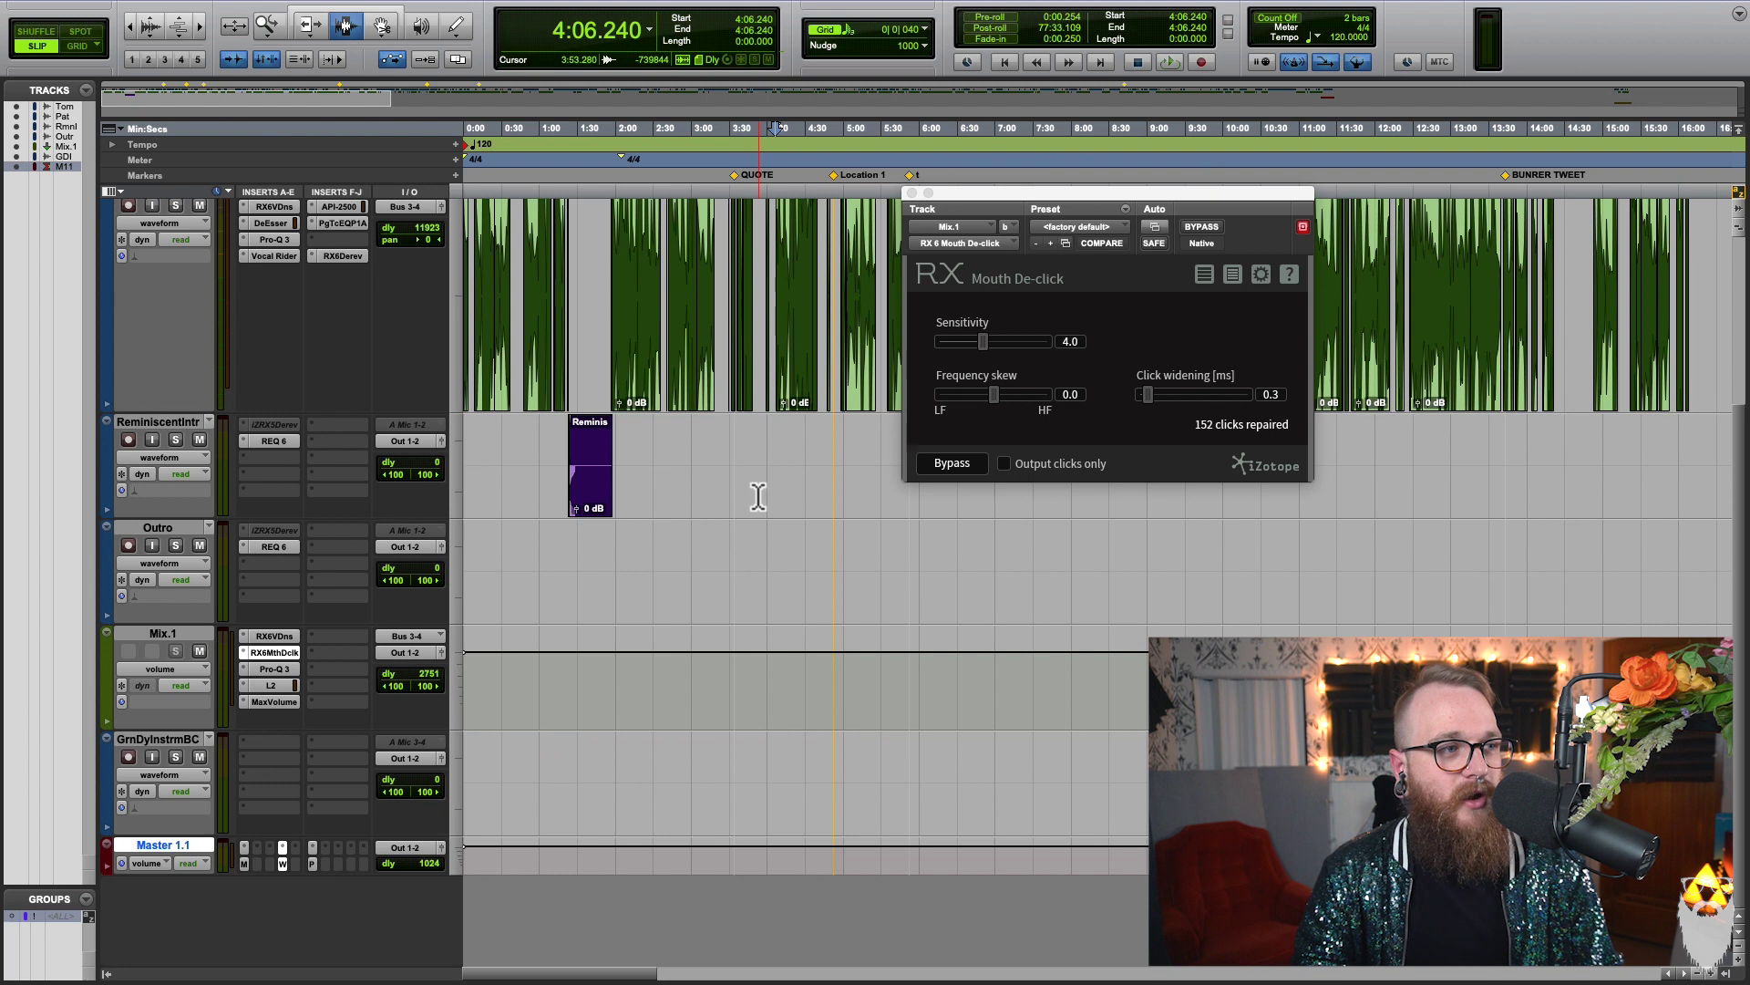
{"action": "scroll", "coordinate": [762, 496], "scroll_direction": "up", "scroll_amount": 2}
{"action": "left_click", "coordinate": [760, 509]}
{"action": "key", "text": "t"}
{"action": "key", "text": "t"}
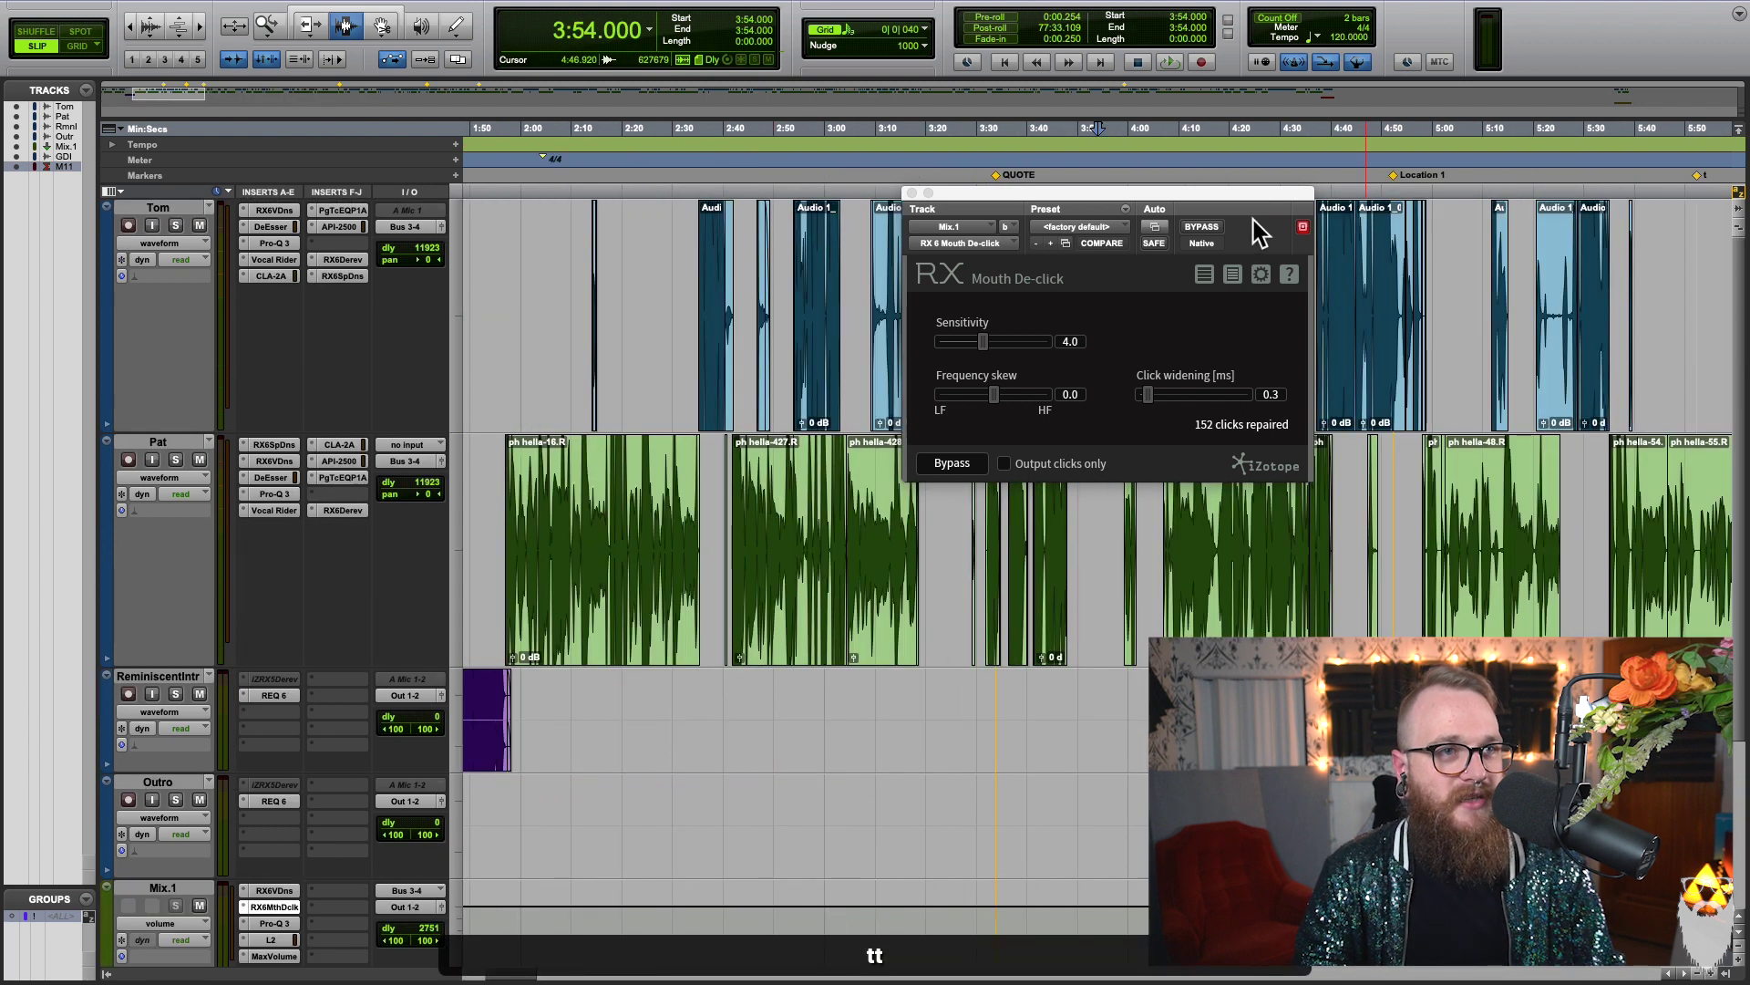
- Move the Mouth De-click window off the clips and select Pat's ph hella-16.R clip
{"action": "left_click_drag", "start_coordinate": [1209, 218], "coordinate": [1445, 286]}
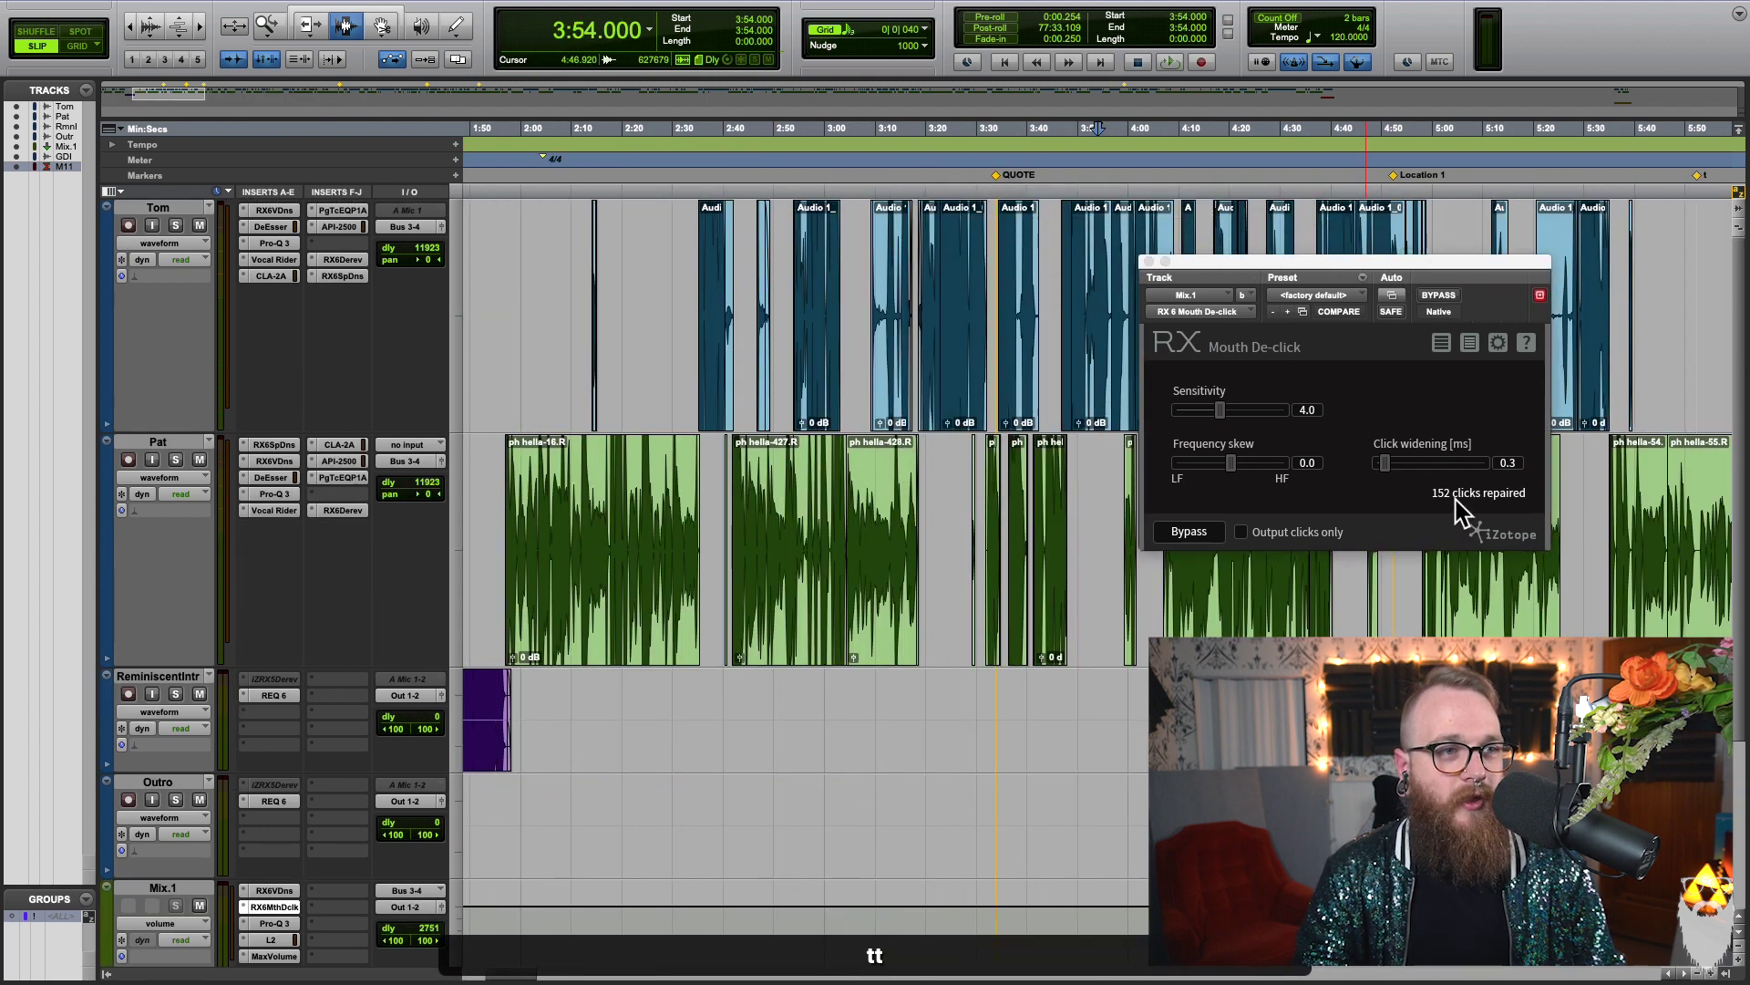
{"action": "left_click", "coordinate": [848, 511]}
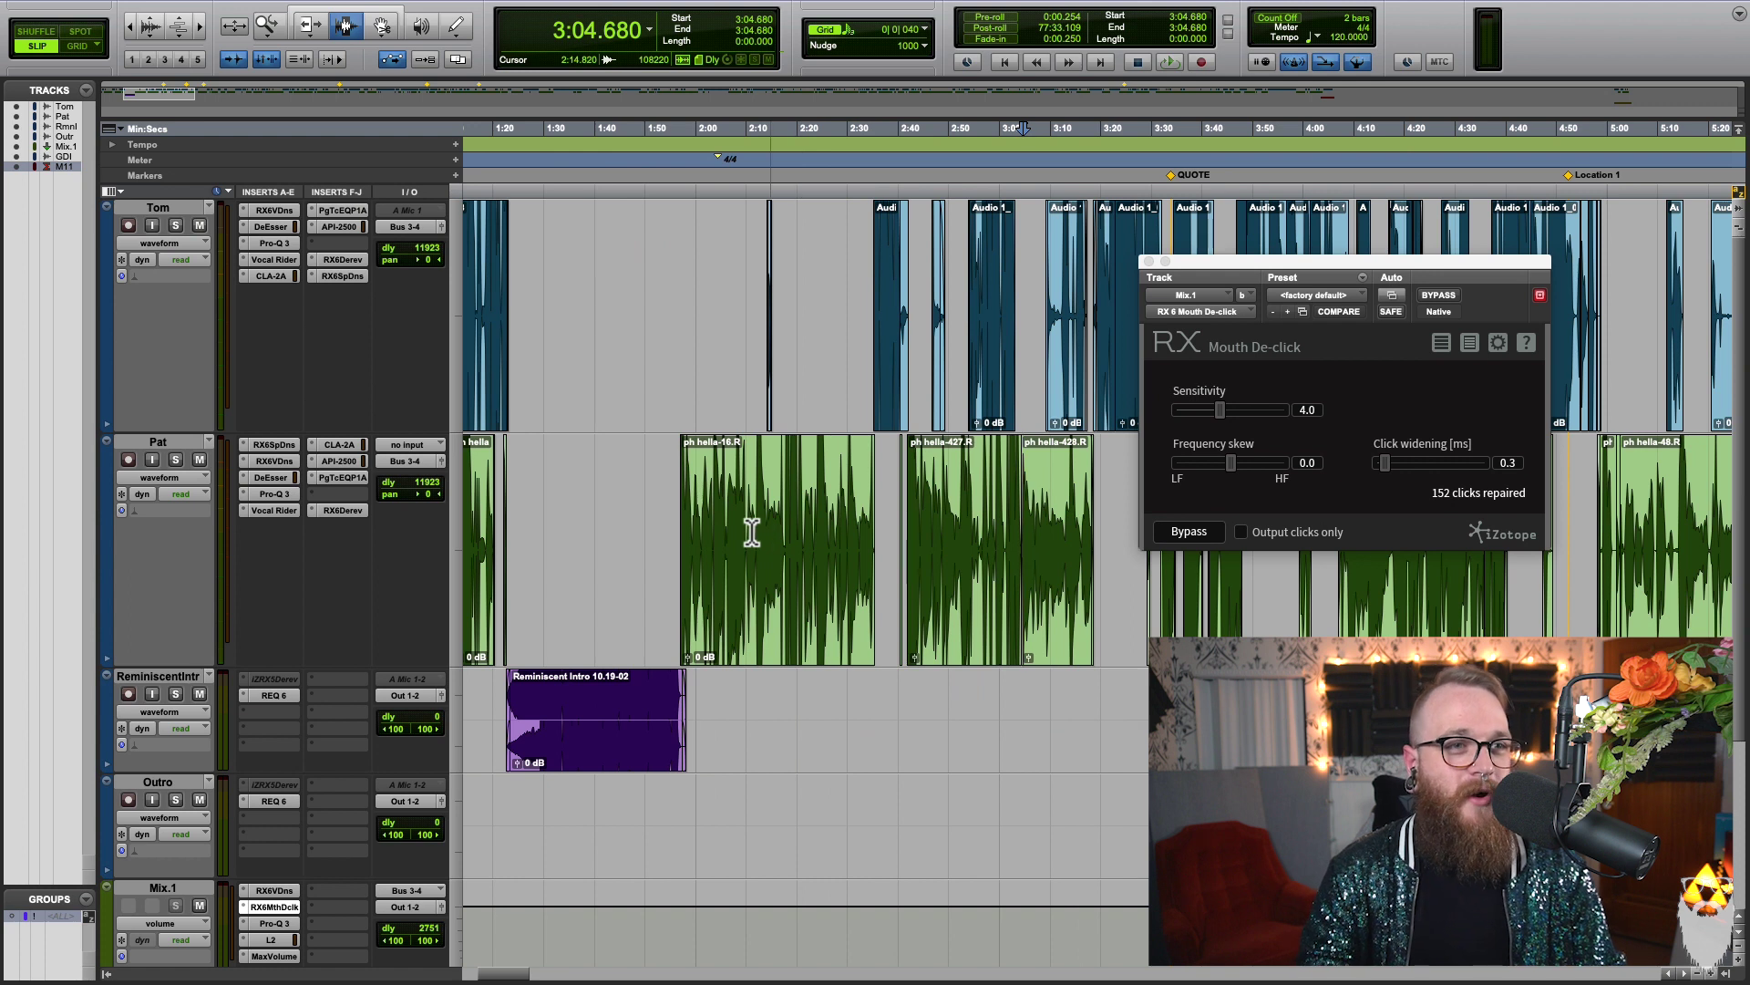
{"action": "double_click", "coordinate": [805, 584]}
{"action": "key", "text": "t"}
{"action": "key", "text": "t"}
{"action": "key", "text": "t"}
{"action": "key", "text": "r"}
{"action": "key", "text": "r"}
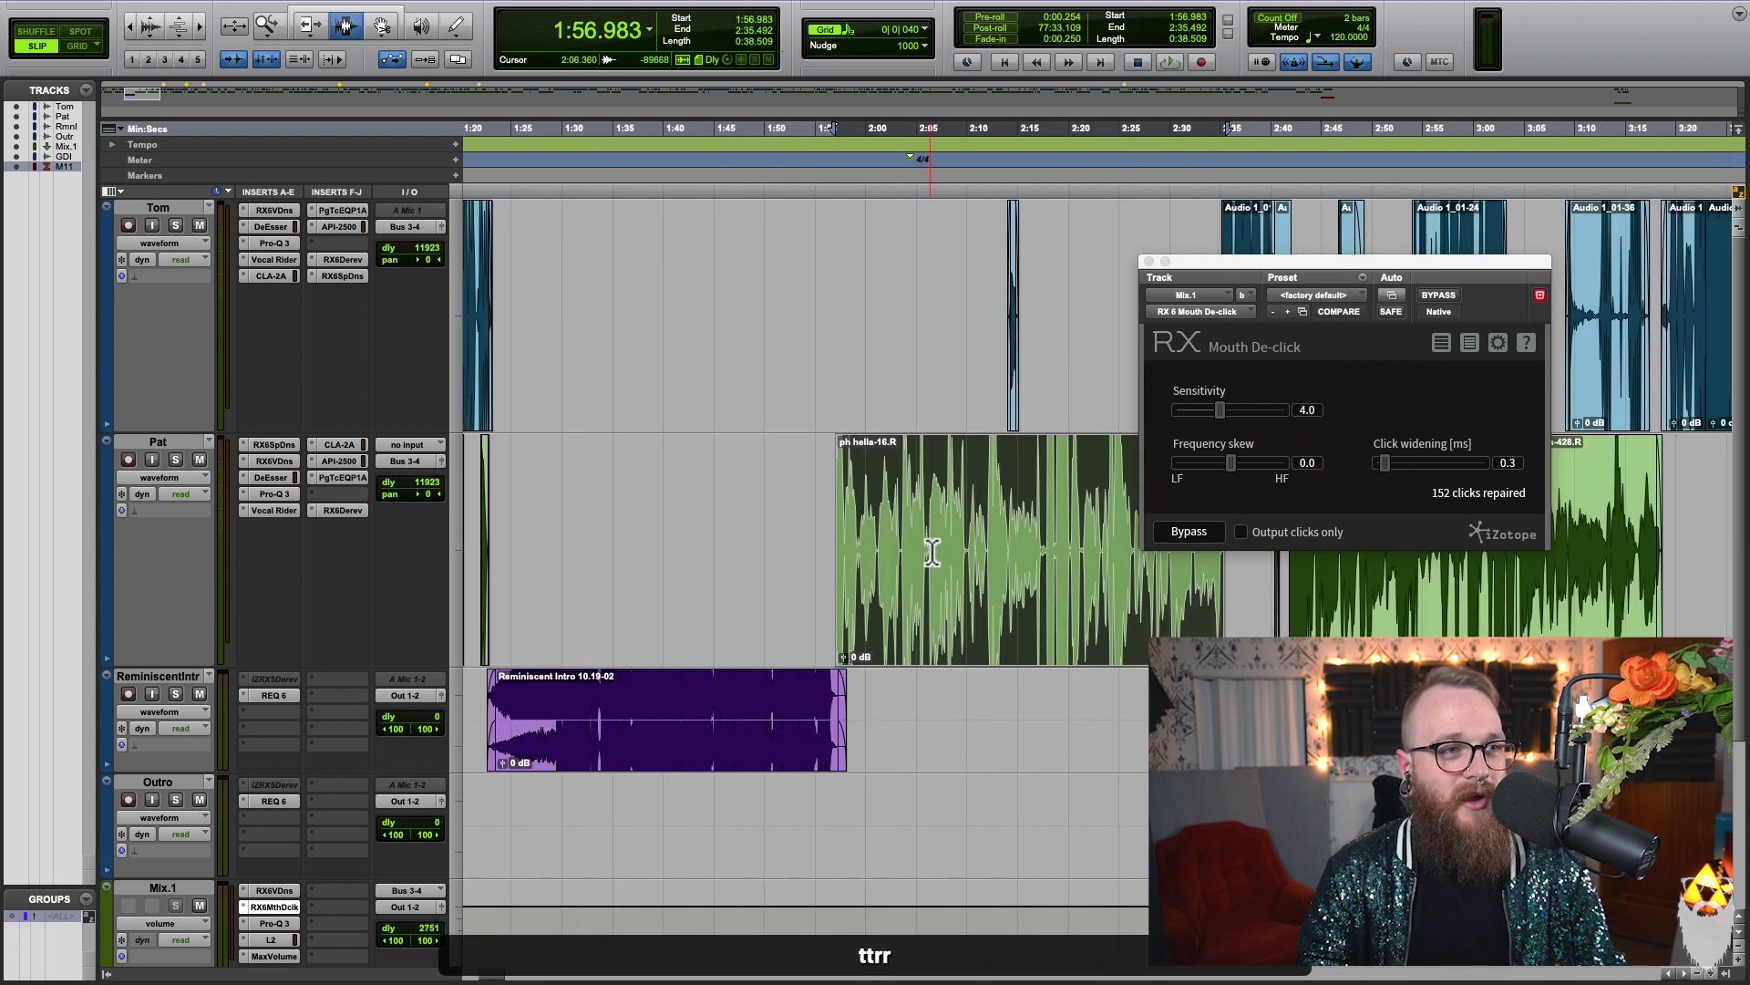
{"action": "left_click_drag", "start_coordinate": [1246, 267], "coordinate": [1362, 516]}
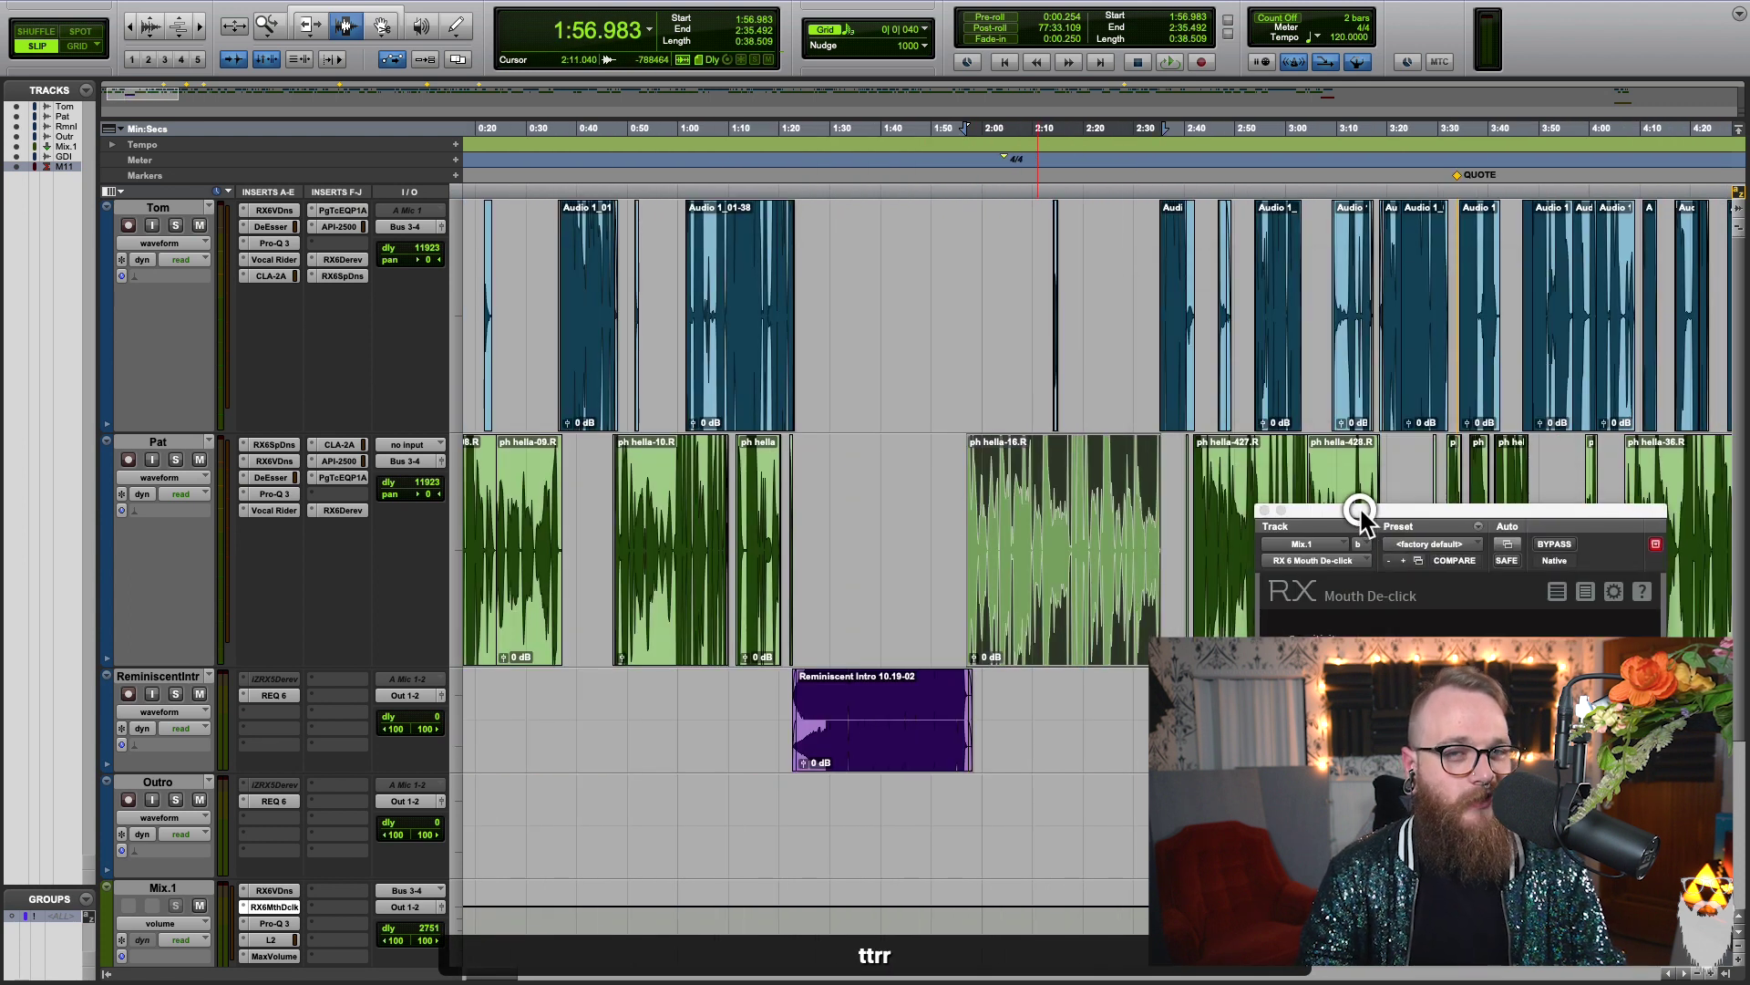
{"action": "scroll", "coordinate": [1153, 607], "scroll_direction": "right", "scroll_amount": 3}
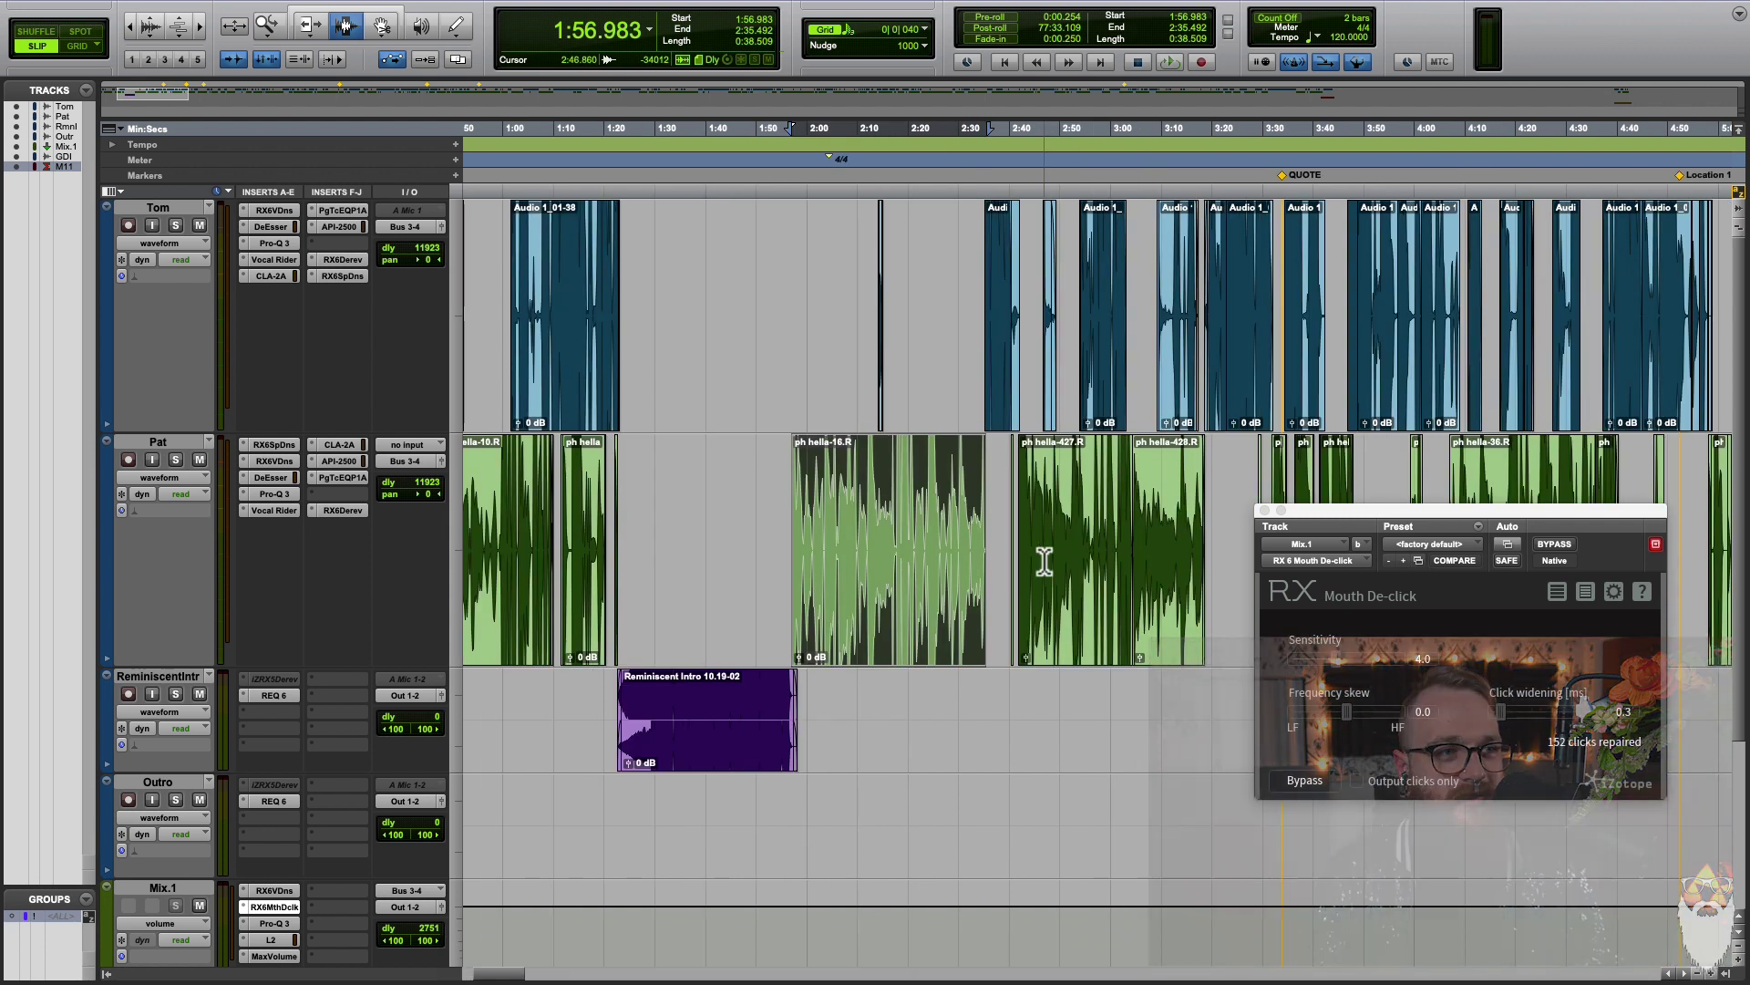
- Play the ph hella-16.R clip with Output clicks only enabled, then stop playback
{"action": "key", "text": "space"}
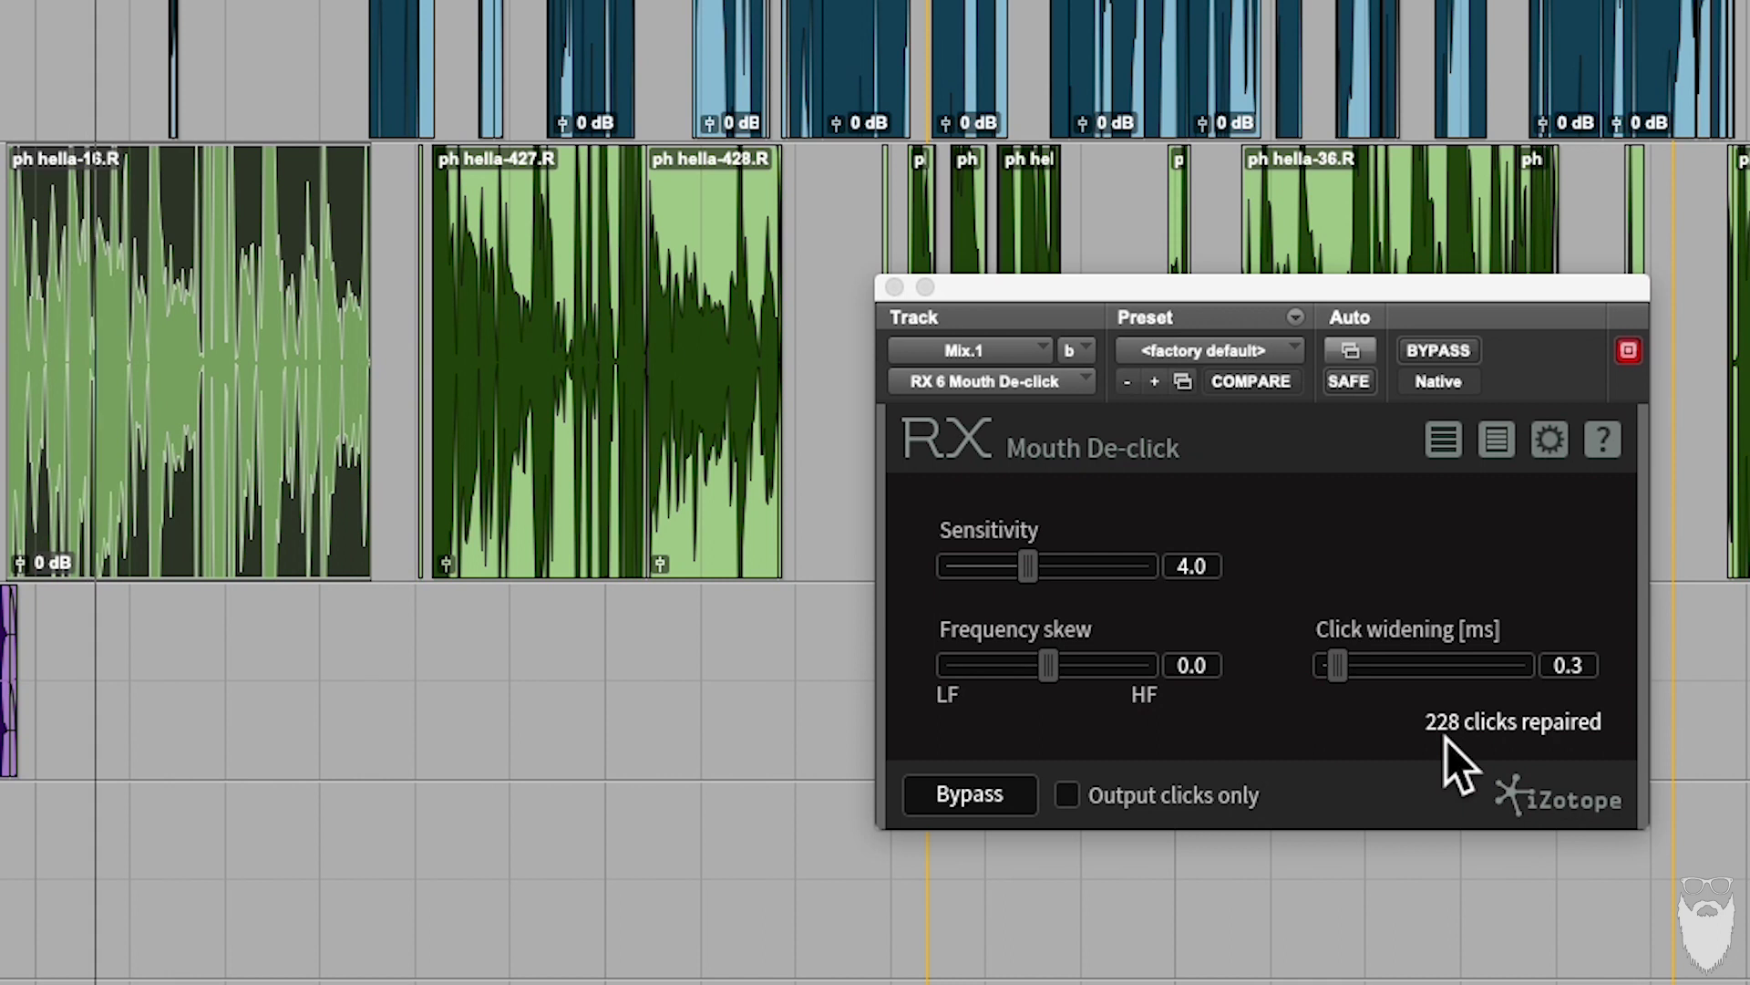
{"action": "left_click", "coordinate": [1067, 794]}
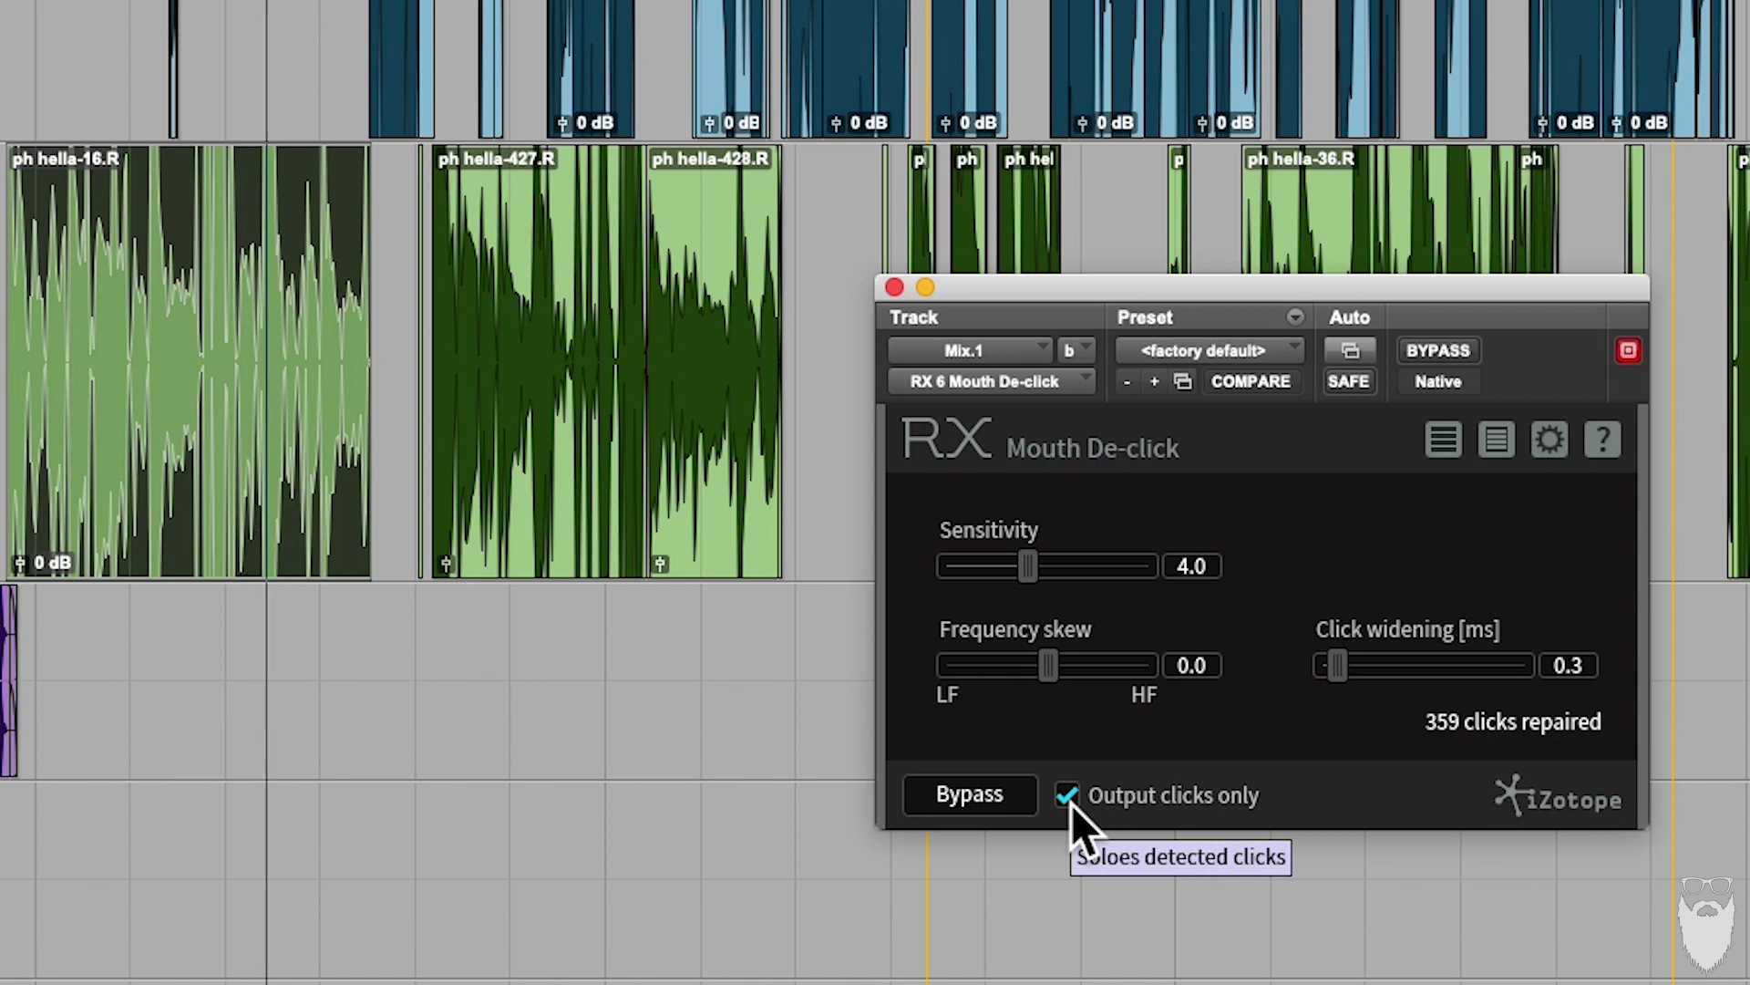
{"action": "left_click", "coordinate": [535, 415]}
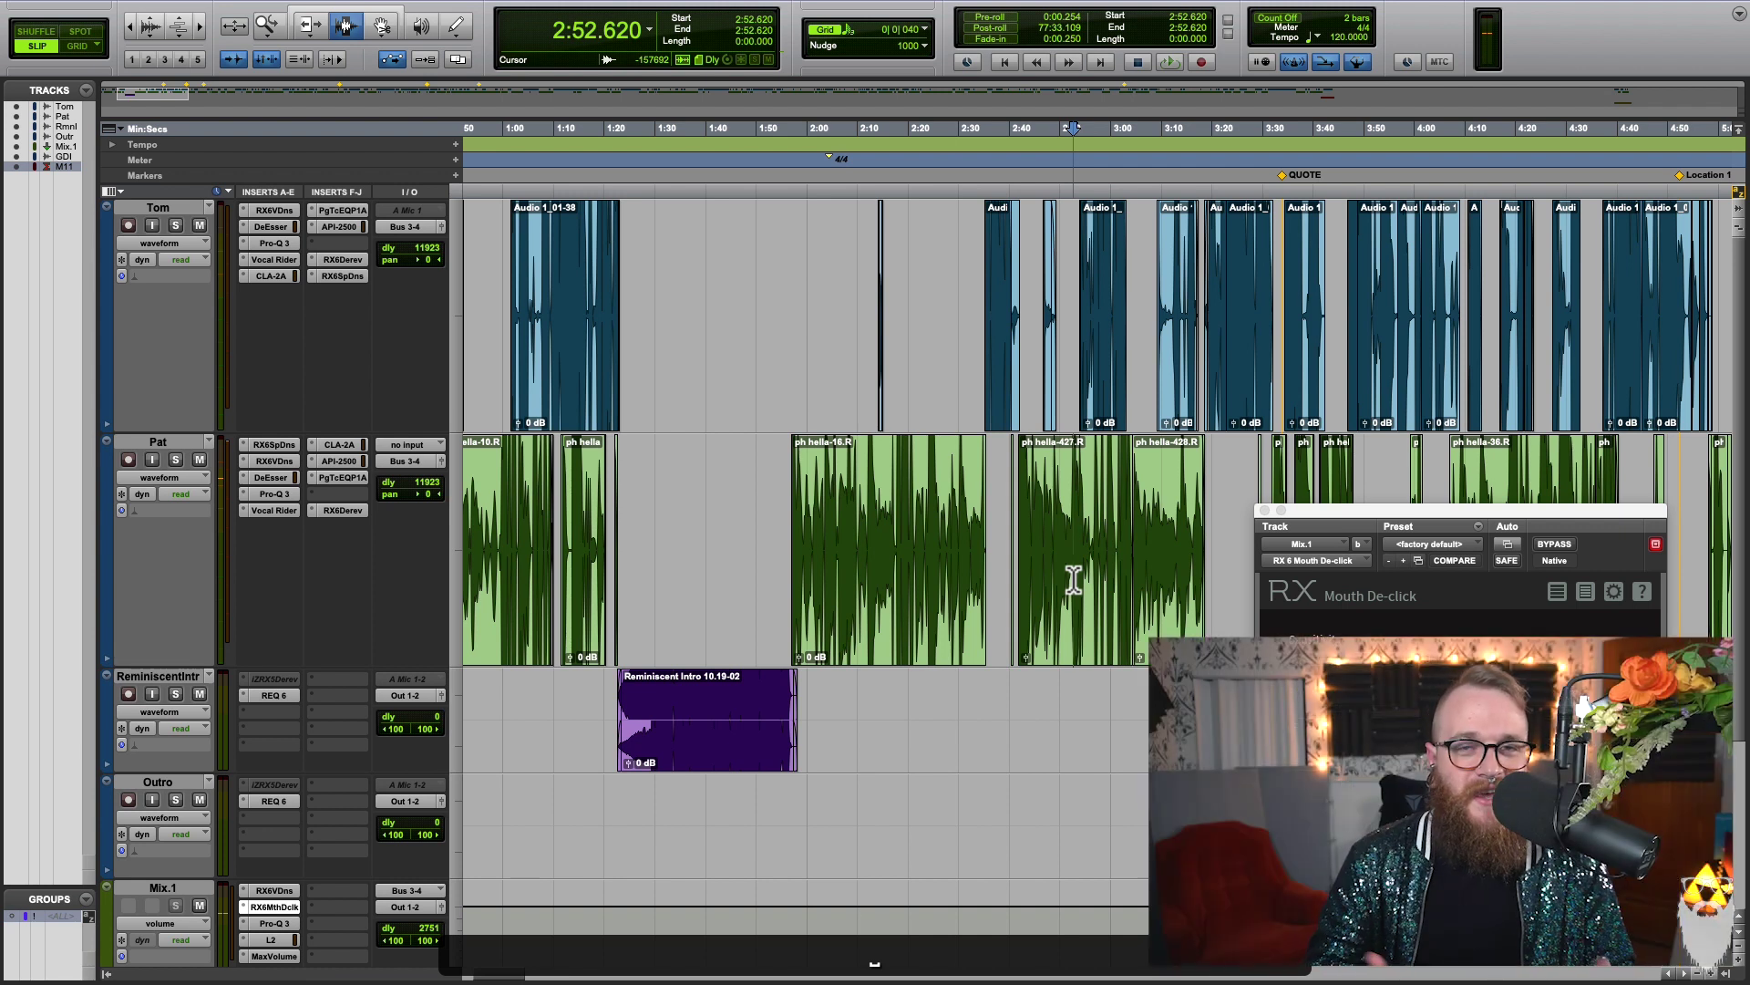
- Close Mix.1's Mouth De-click window, leaving Output clicks only on
{"action": "left_click", "coordinate": [1061, 576]}
{"action": "key", "text": "F7"}
{"action": "key", "text": "t"}
{"action": "left_click", "coordinate": [1264, 512]}
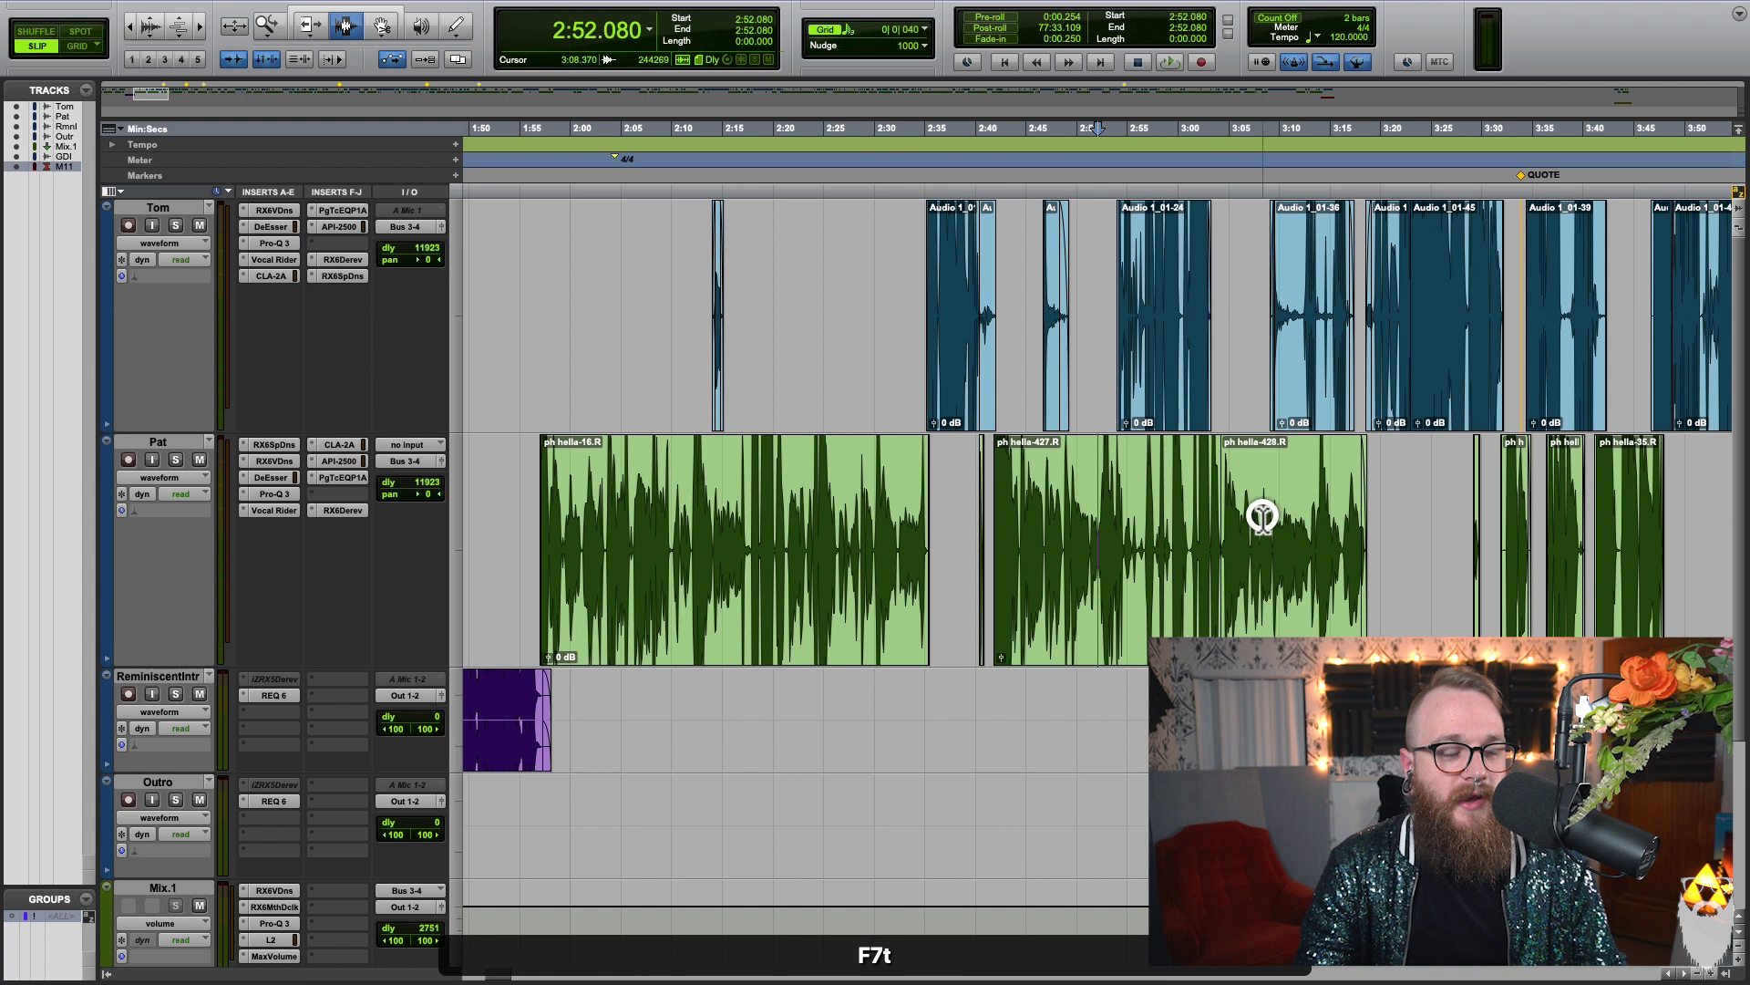
- Zoom the timeline out to show all of the session's tracks
{"action": "scroll", "coordinate": [1270, 453], "scroll_direction": "left", "scroll_amount": 5}
{"action": "left_click", "coordinate": [1270, 453]}
{"action": "scroll", "coordinate": [604, 657], "scroll_direction": "down", "scroll_amount": 3}
{"action": "left_click", "coordinate": [603, 654]}
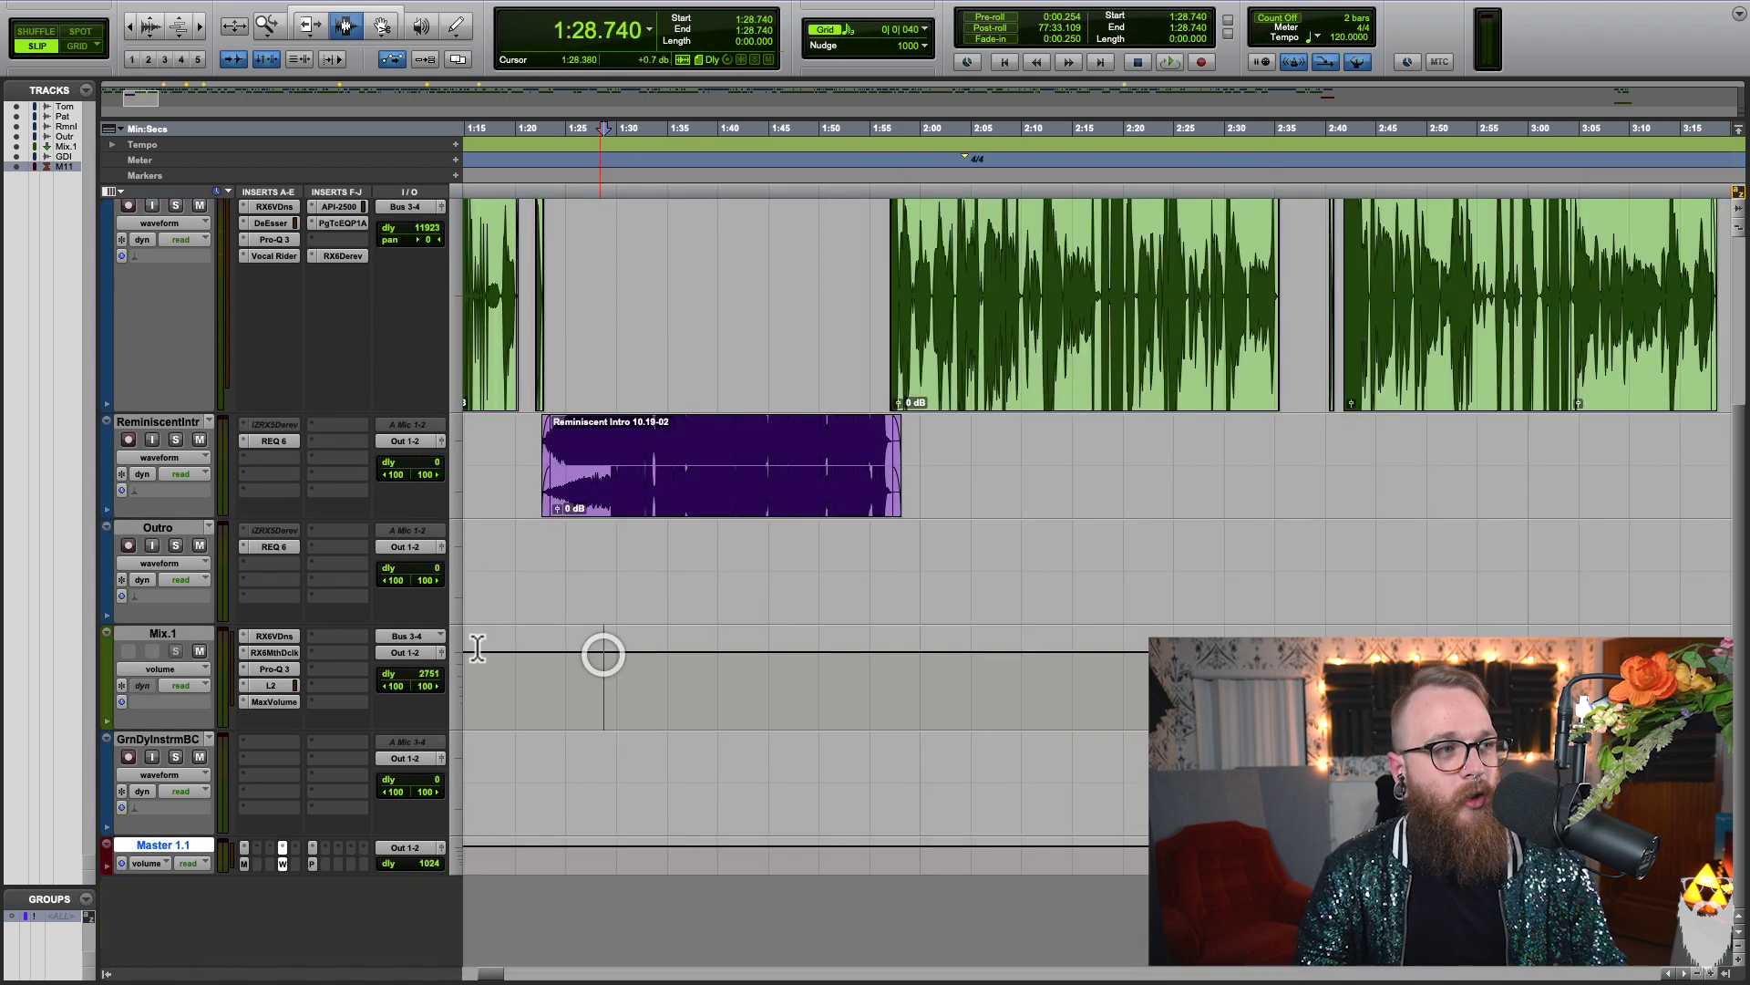
{"action": "left_click", "coordinate": [912, 633]}
{"action": "key", "text": "r"}
{"action": "key", "text": "r"}
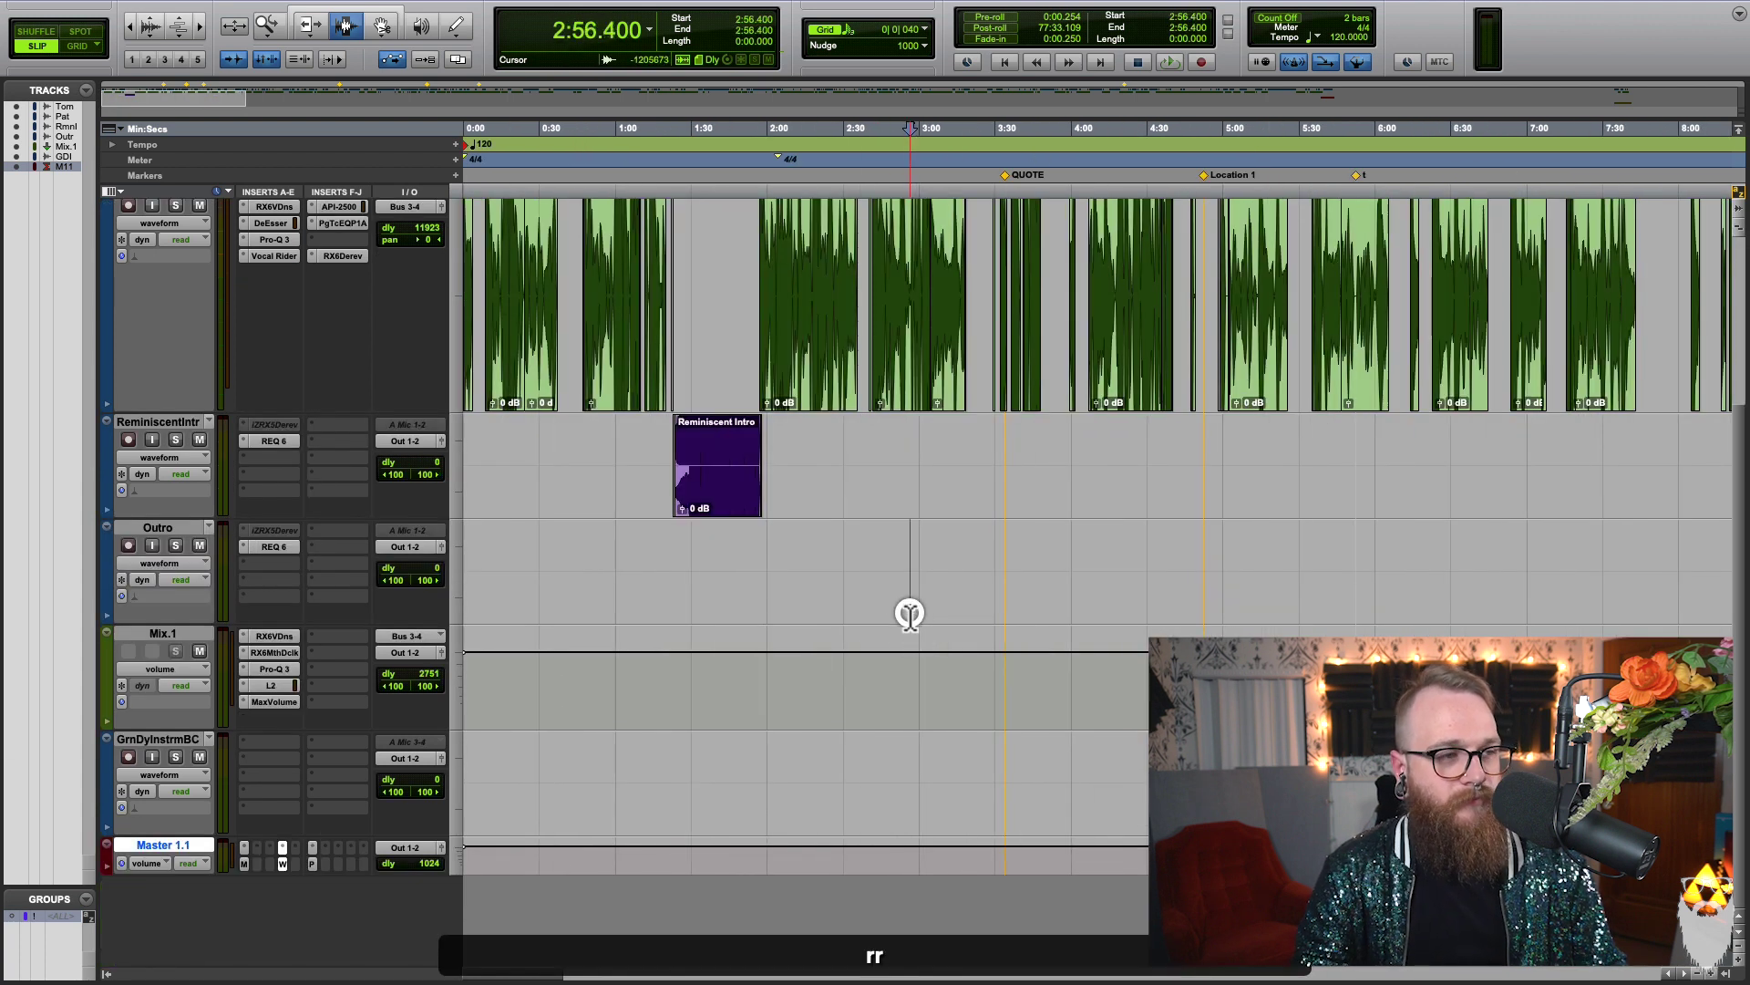
{"action": "key", "text": "r"}
{"action": "key", "text": "r"}
{"action": "scroll", "coordinate": [909, 547], "scroll_direction": "up", "scroll_amount": 3}
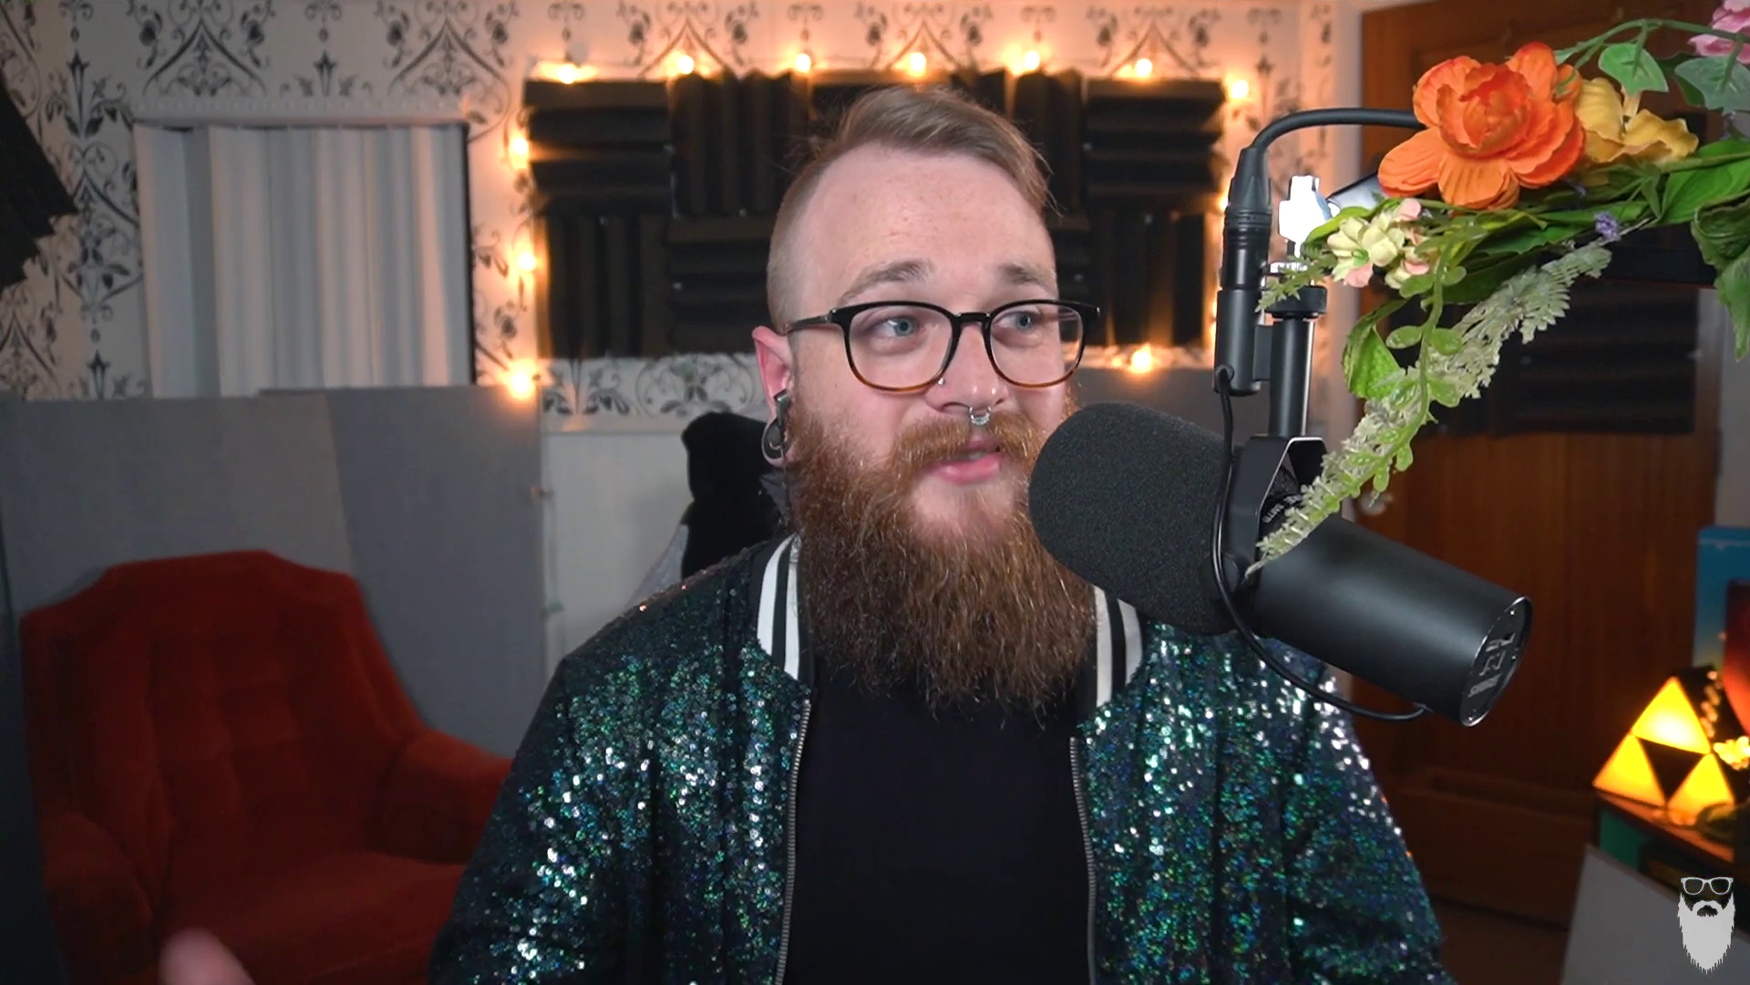